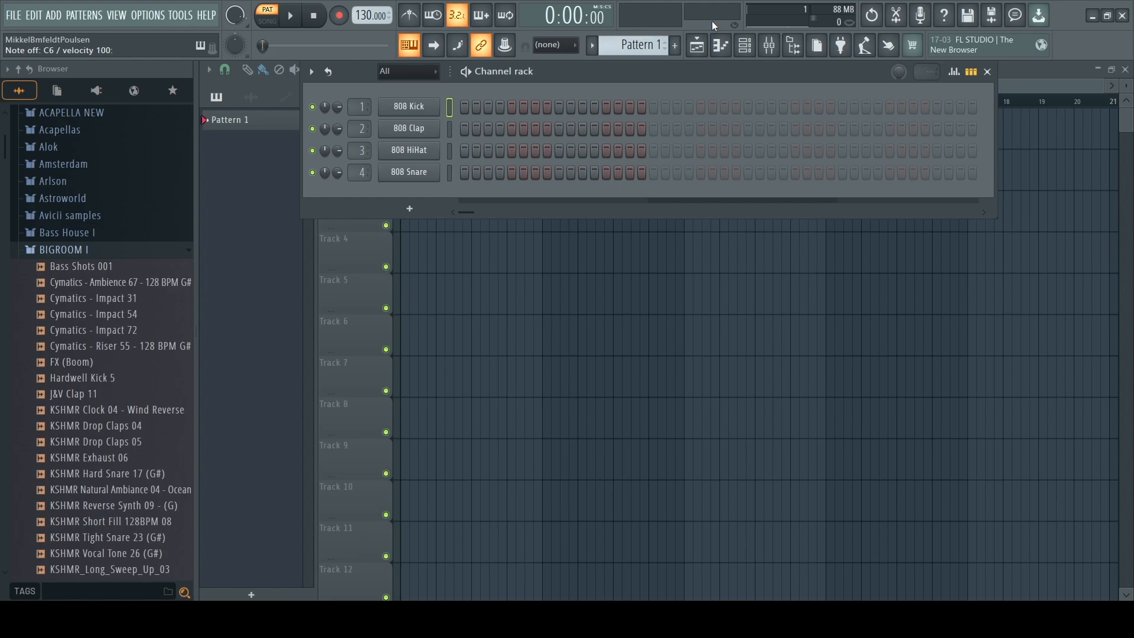
{"action": "left_click", "coordinate": [12, 16]}
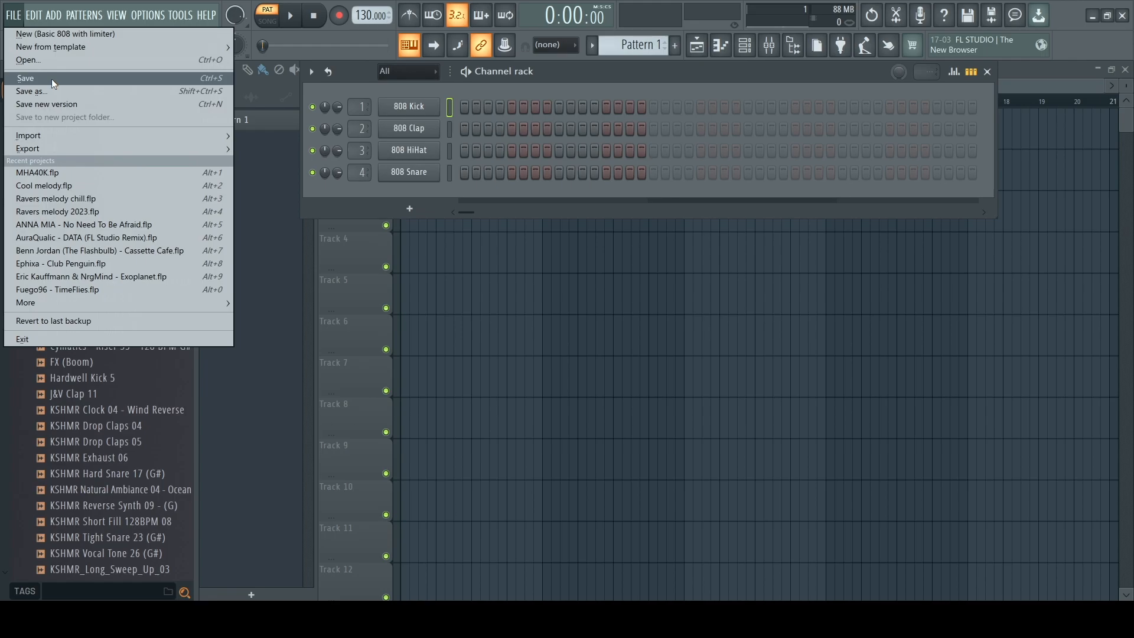
{"action": "mouse_move", "coordinate": [66, 150]}
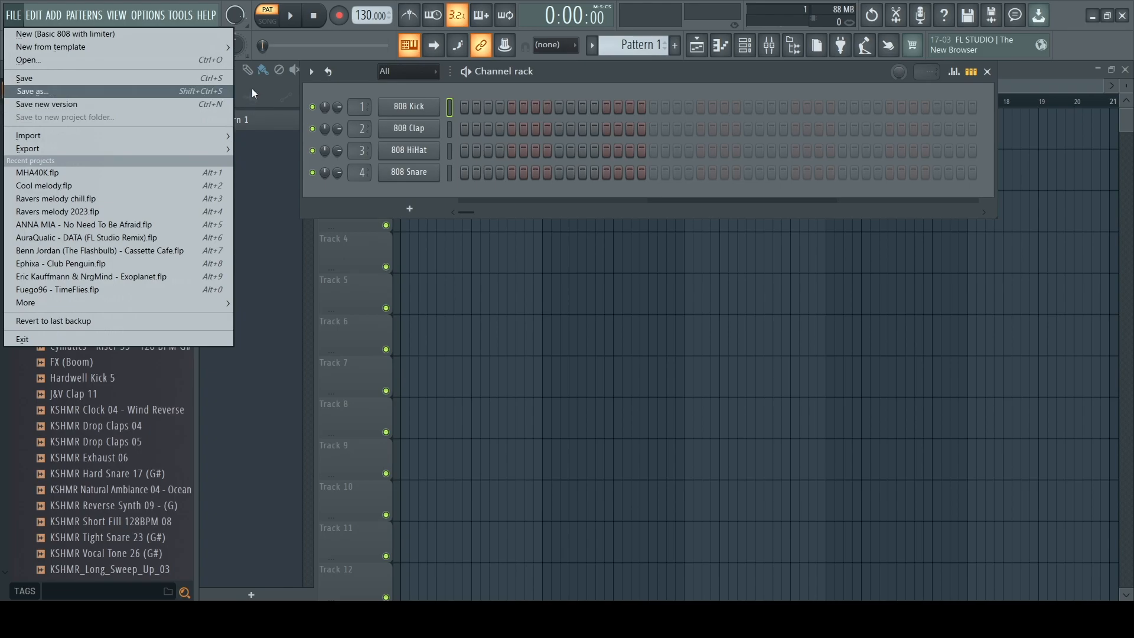
{"action": "left_click", "coordinate": [234, 76]}
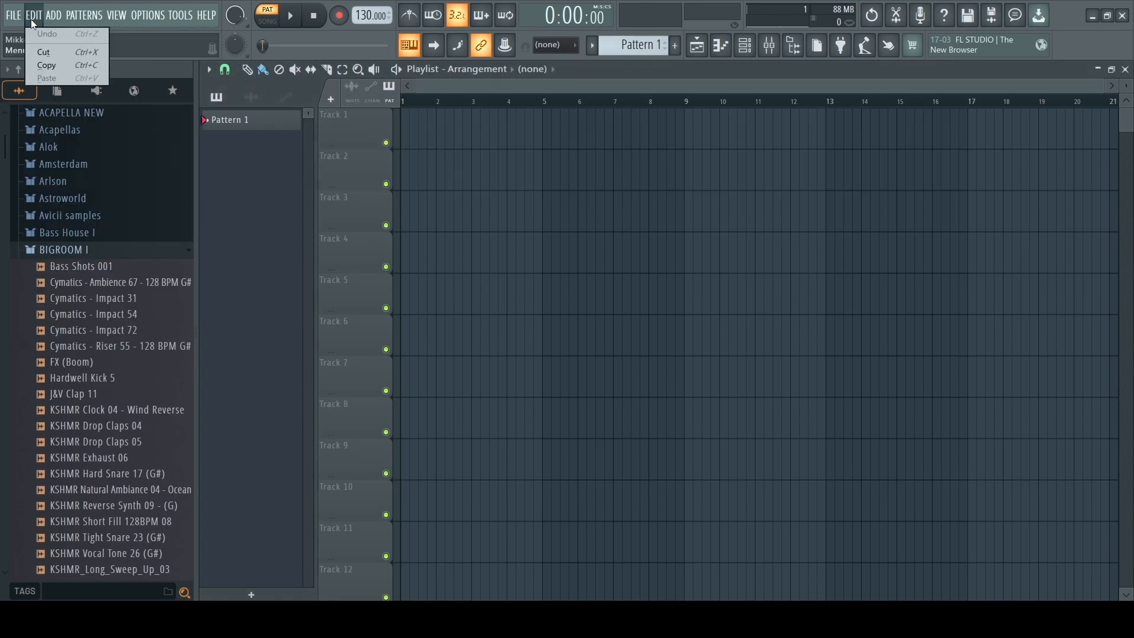
{"action": "left_click", "coordinate": [62, 16]}
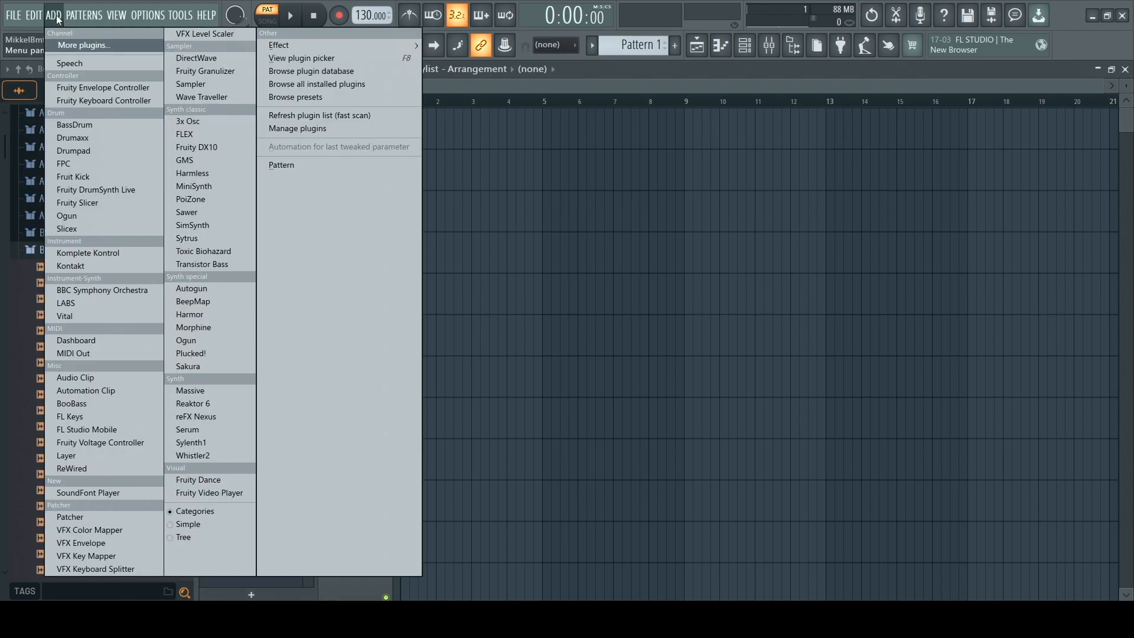
{"action": "left_click", "coordinate": [58, 20]}
{"action": "left_click", "coordinate": [58, 20]}
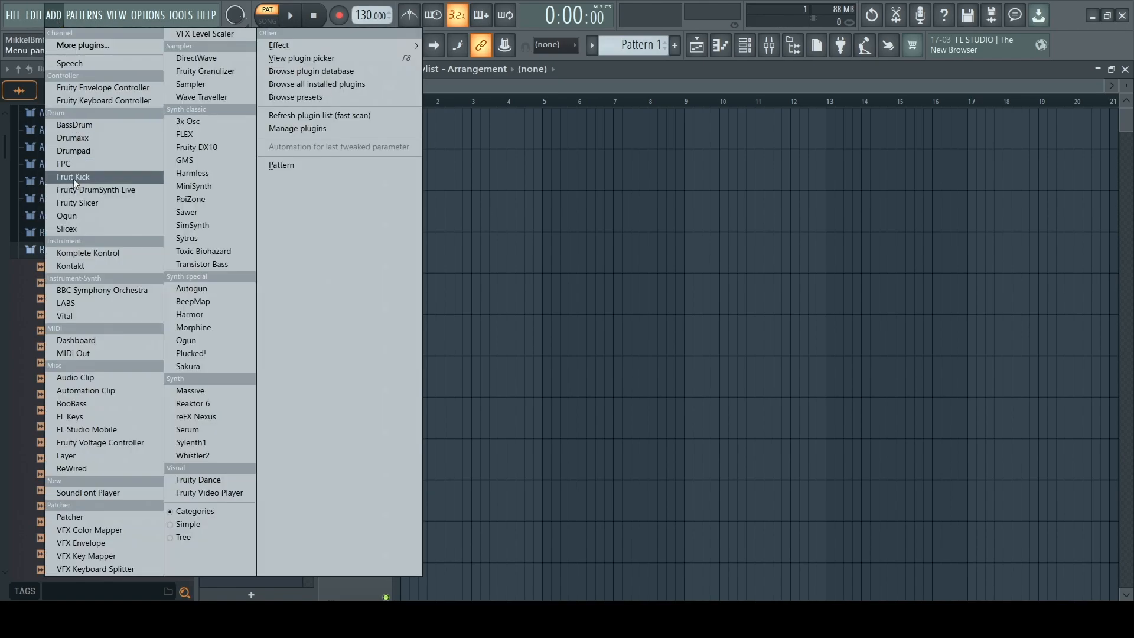
{"action": "mouse_move", "coordinate": [86, 22]}
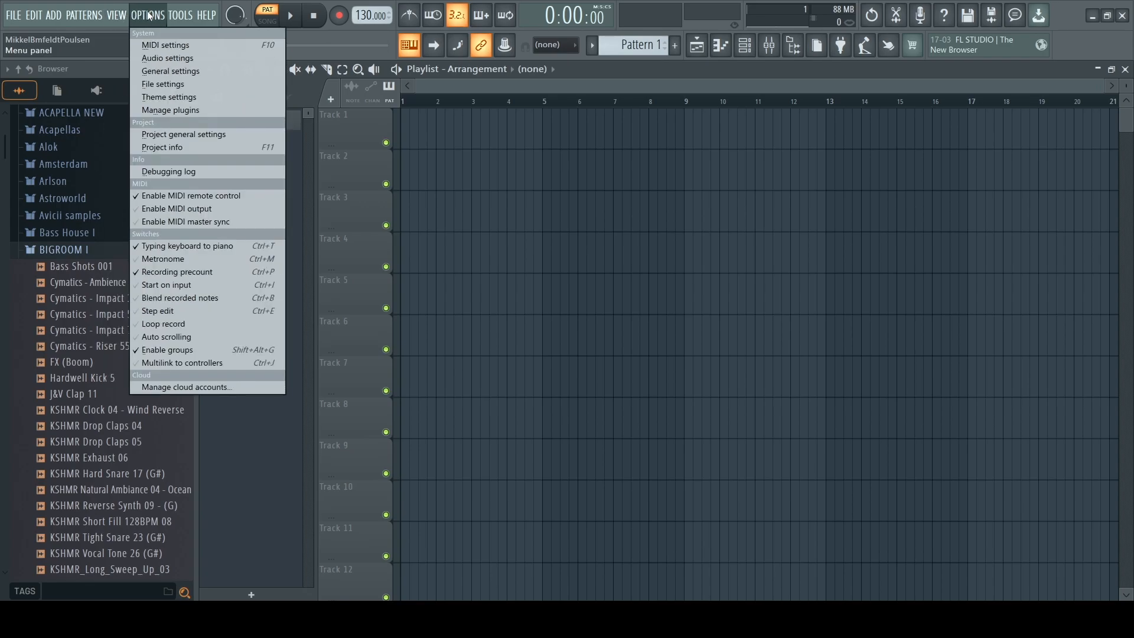
Review the MIDI, audio, general, file, theme, project and info pages of the settings, and close the settings.
{"action": "left_click", "coordinate": [160, 44]}
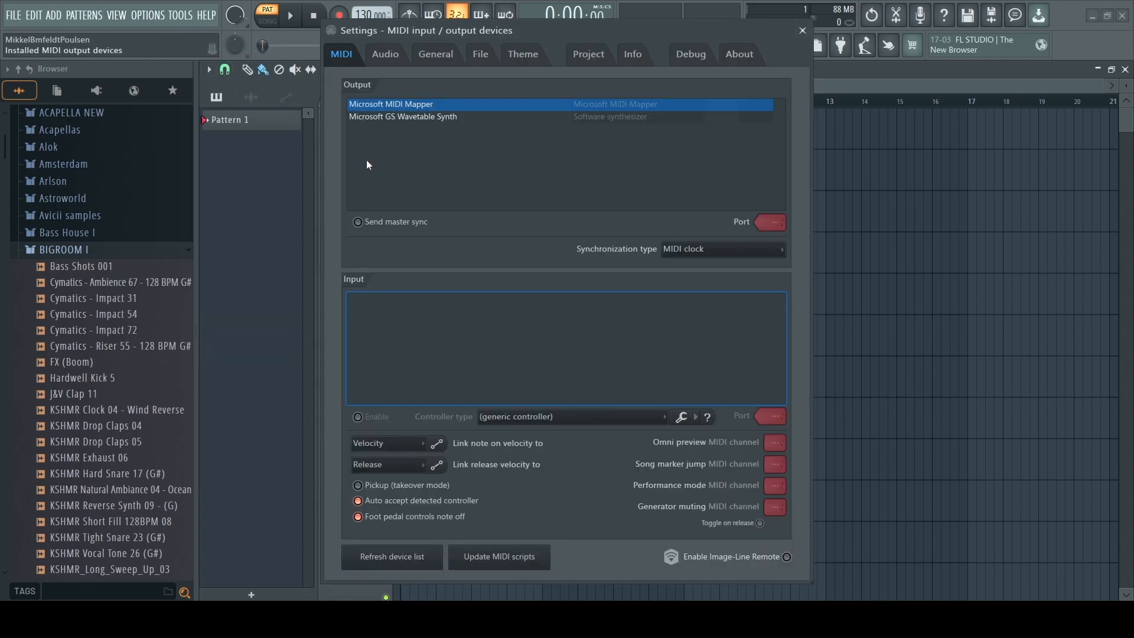
{"action": "left_click", "coordinate": [385, 54]}
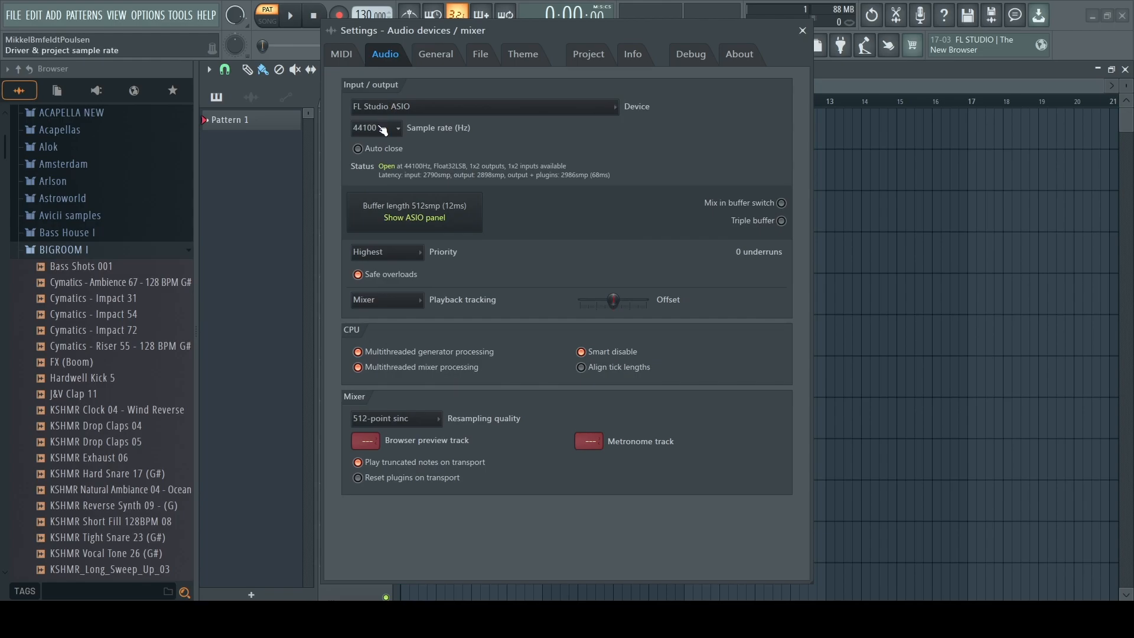
{"action": "left_click", "coordinate": [452, 56]}
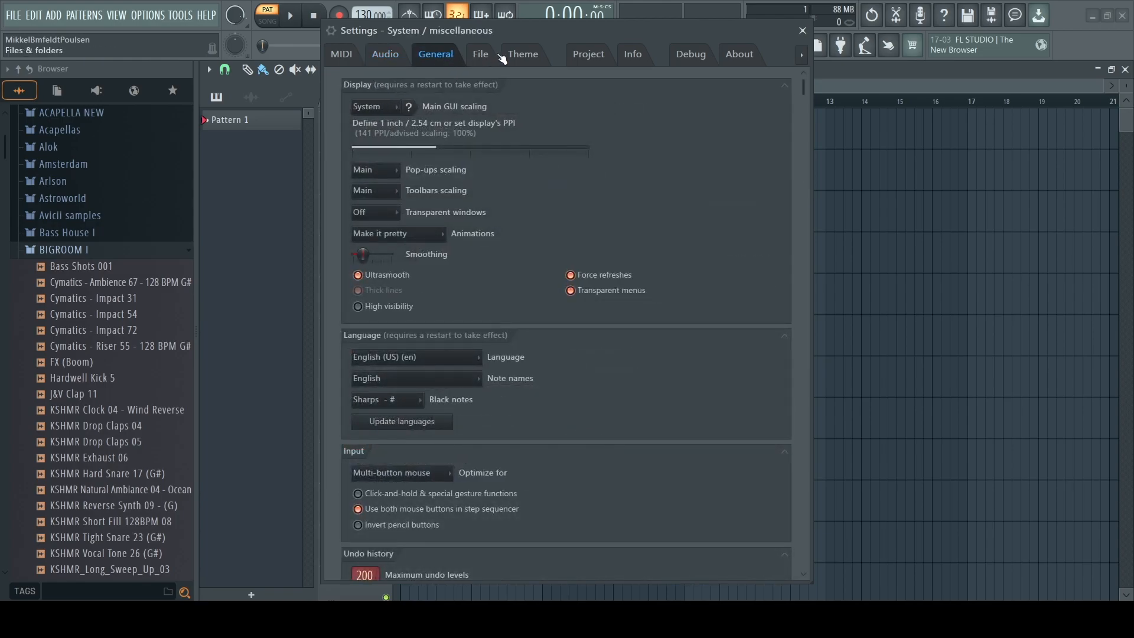
{"action": "left_click", "coordinate": [481, 56]}
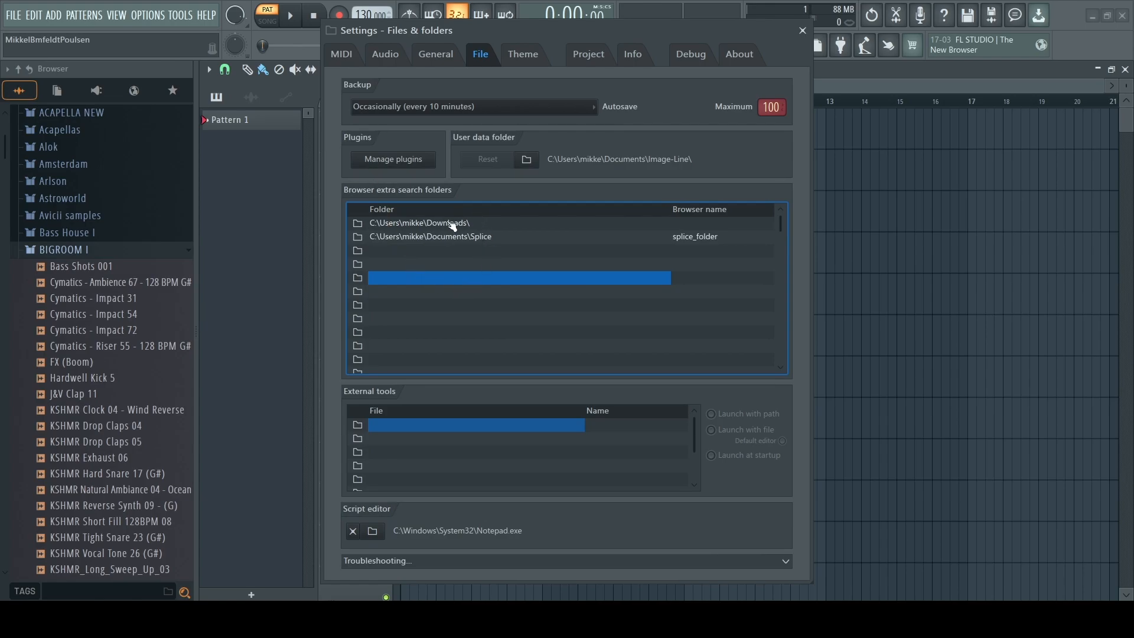
{"action": "left_click", "coordinate": [523, 55]}
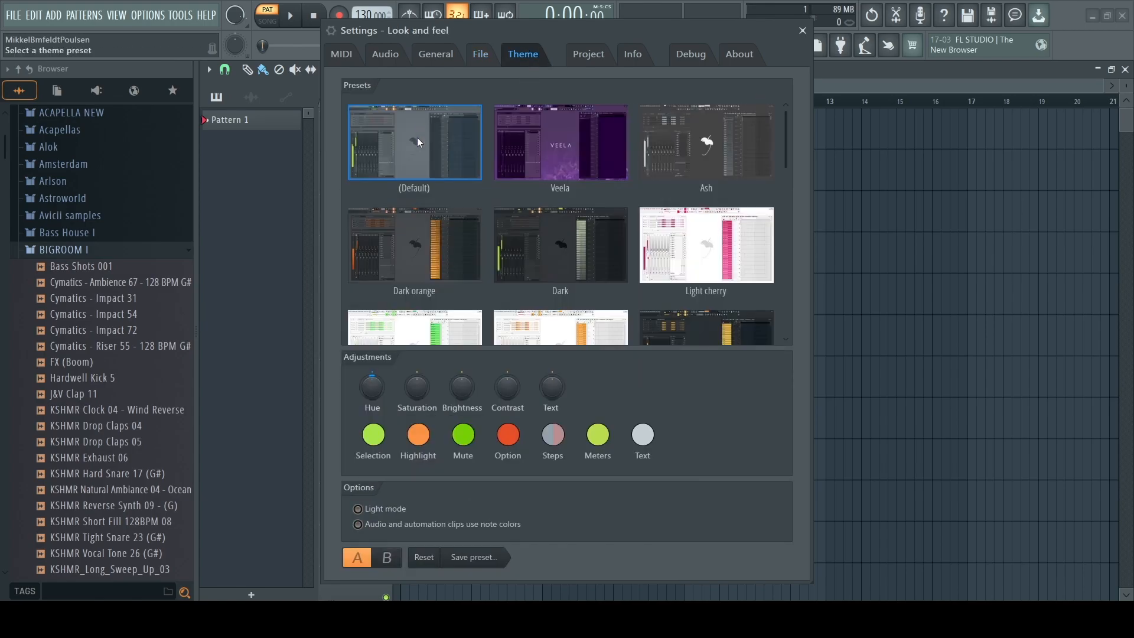
{"action": "left_click", "coordinate": [706, 245]}
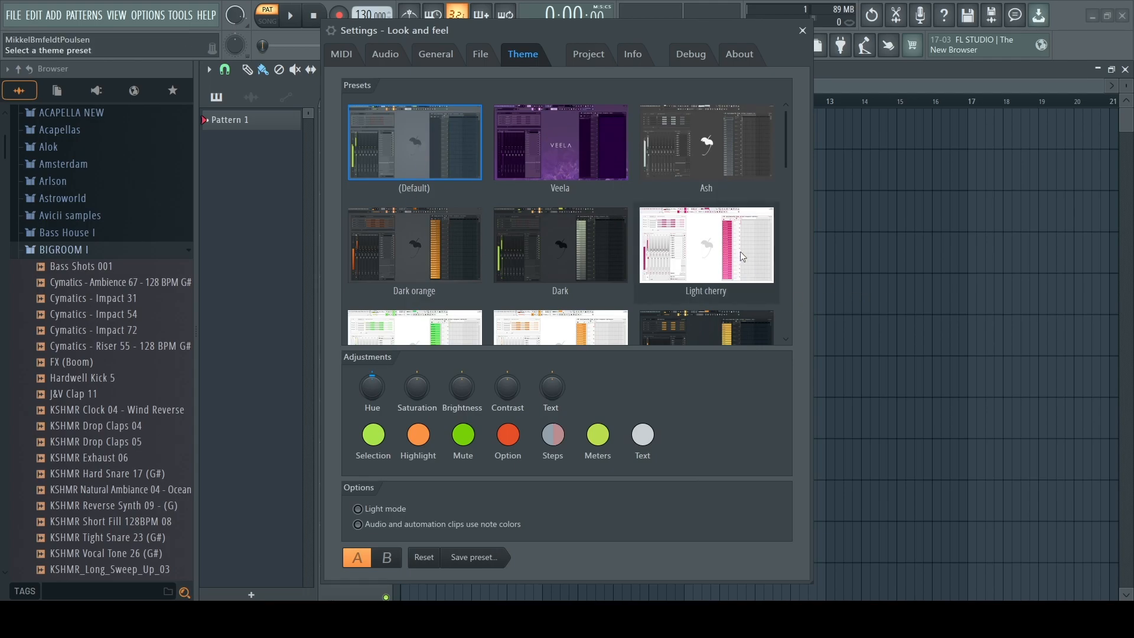
{"action": "left_click", "coordinate": [421, 157]}
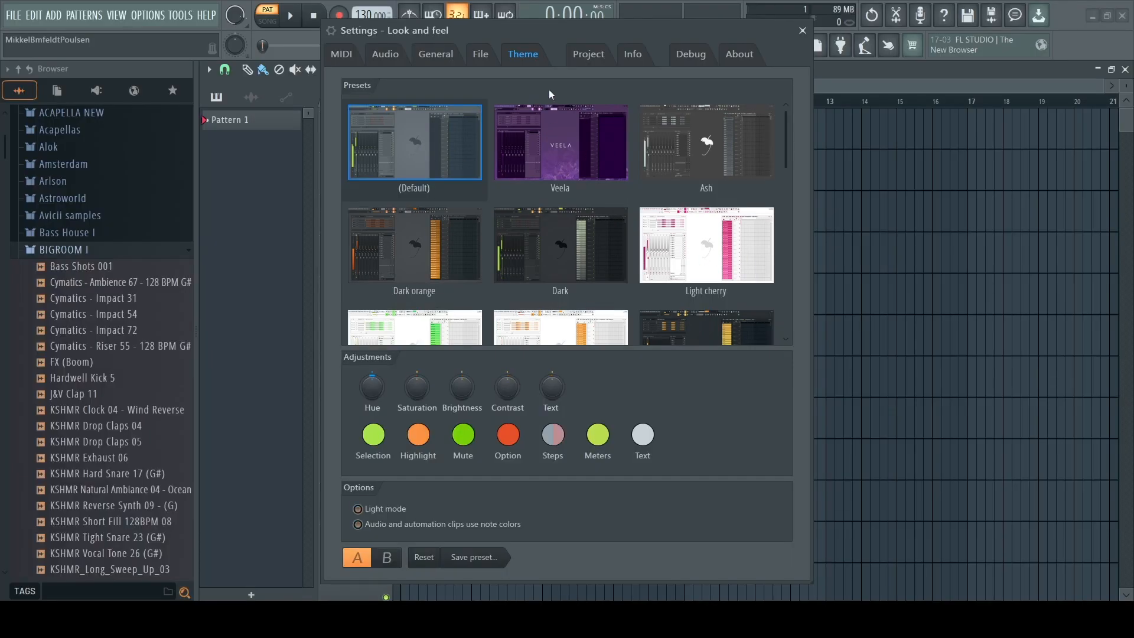
{"action": "left_click", "coordinate": [593, 59]}
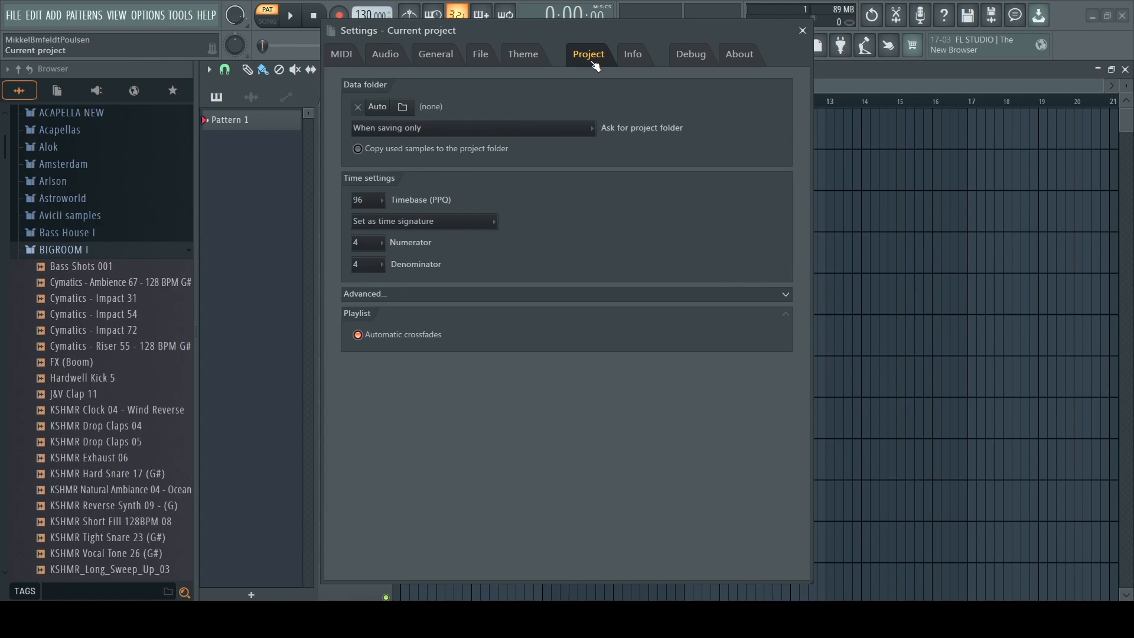
{"action": "left_click", "coordinate": [633, 55]}
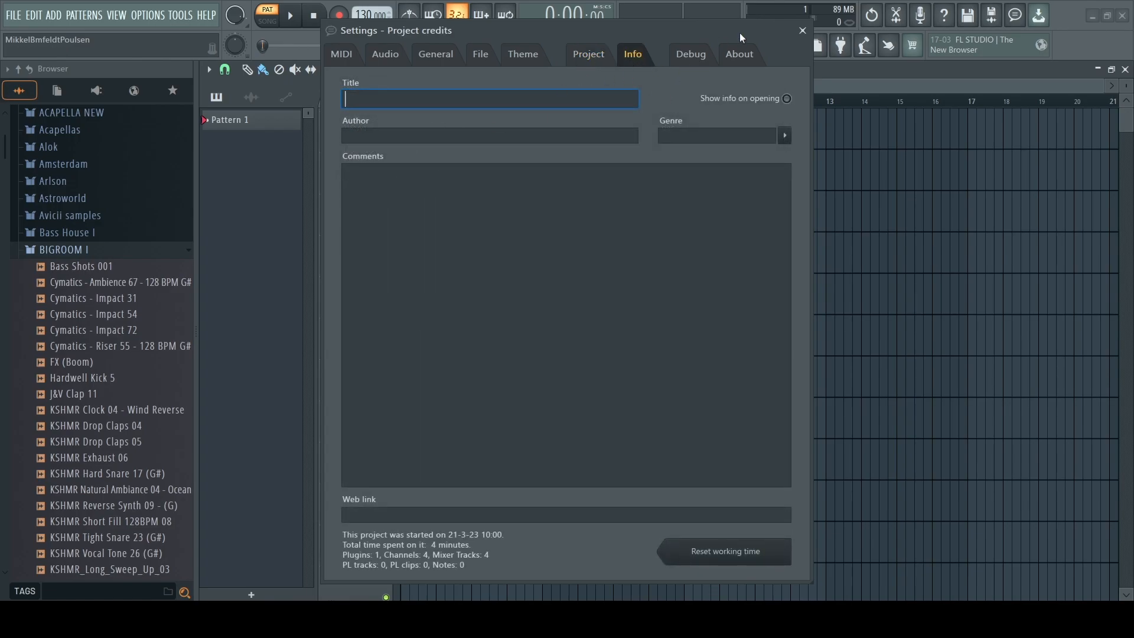
{"action": "left_click", "coordinate": [802, 31]}
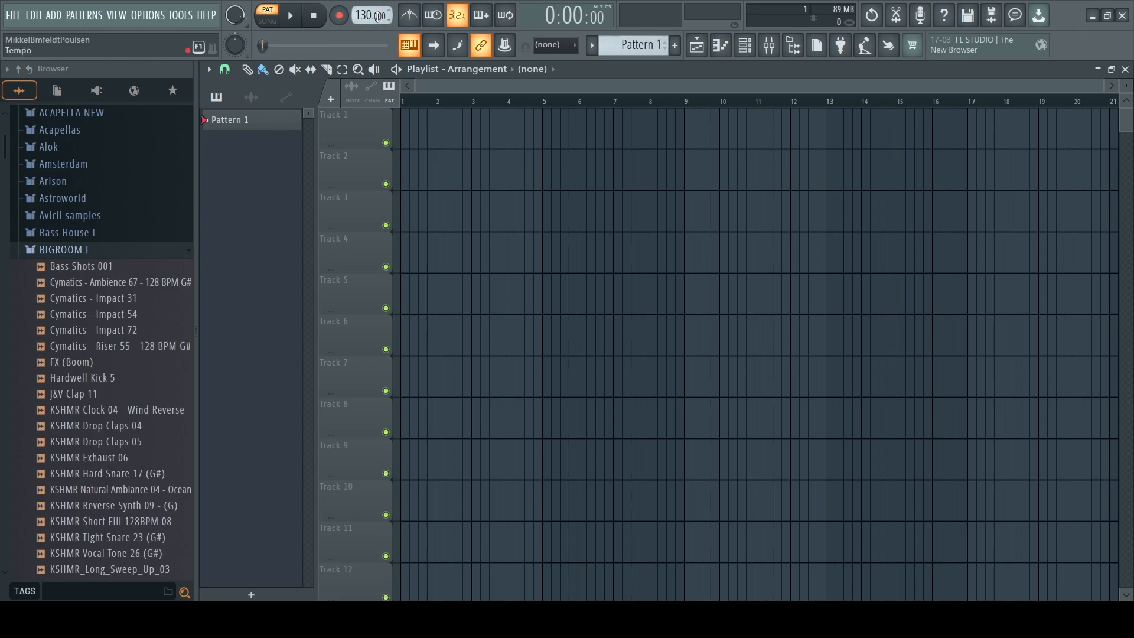
Set the project tempo to 129 BPM.
{"action": "left_click_drag", "start_coordinate": [371, 13], "coordinate": [370, 7]}
Try out song mode and the metronome, returning to pattern mode with the metronome off.
{"action": "left_click", "coordinate": [278, 28]}
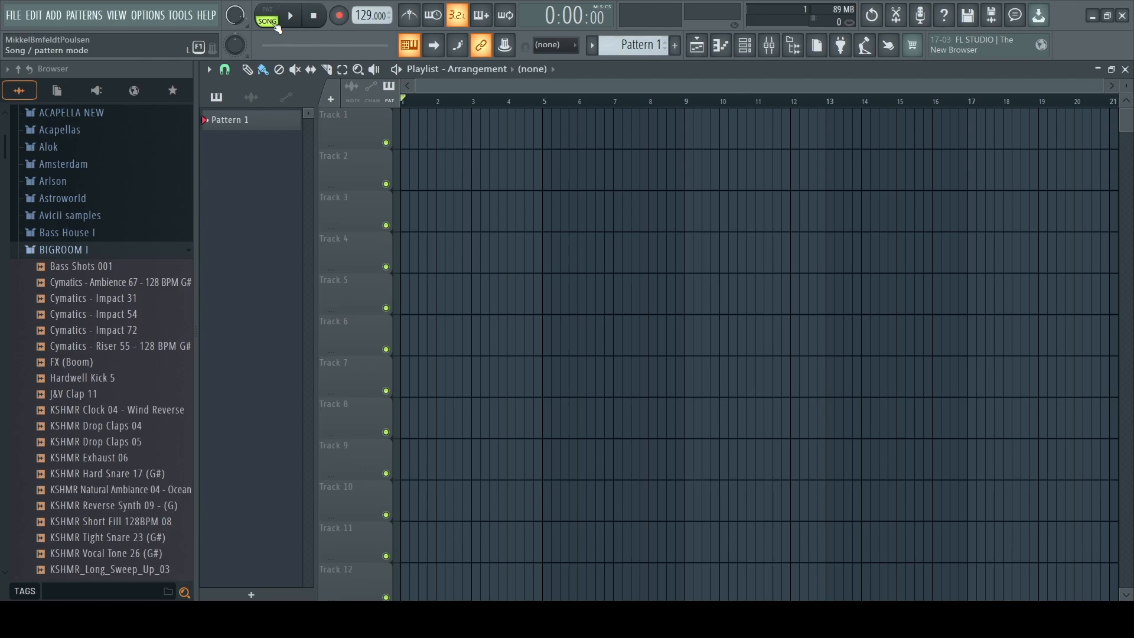
{"action": "left_click", "coordinate": [272, 15]}
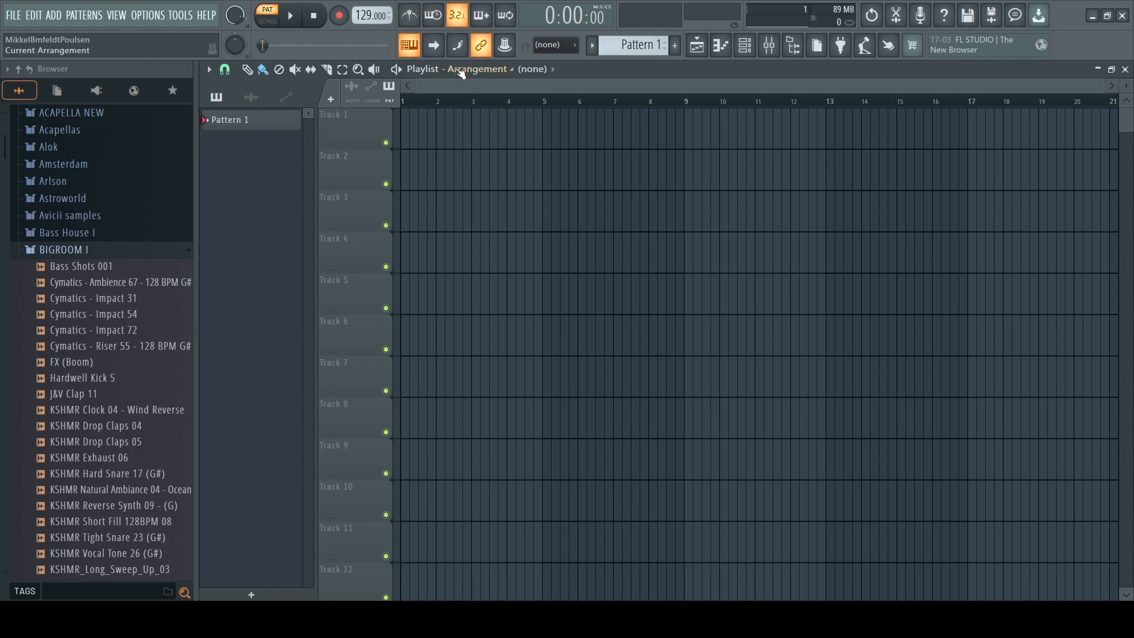
{"action": "left_click", "coordinate": [410, 16]}
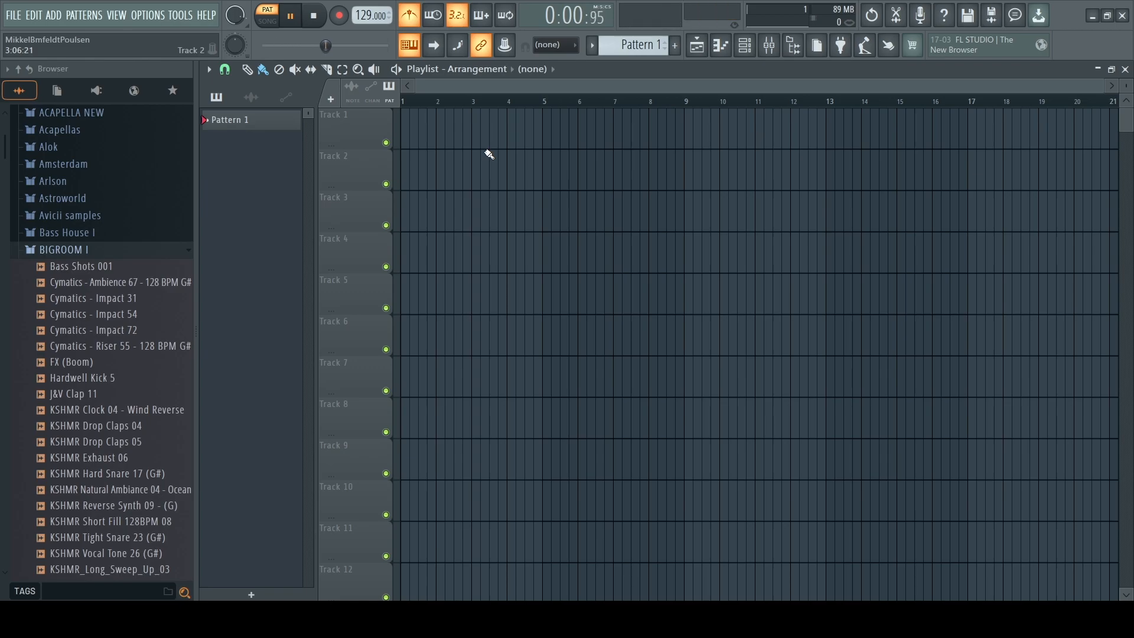
{"action": "left_click", "coordinate": [410, 16]}
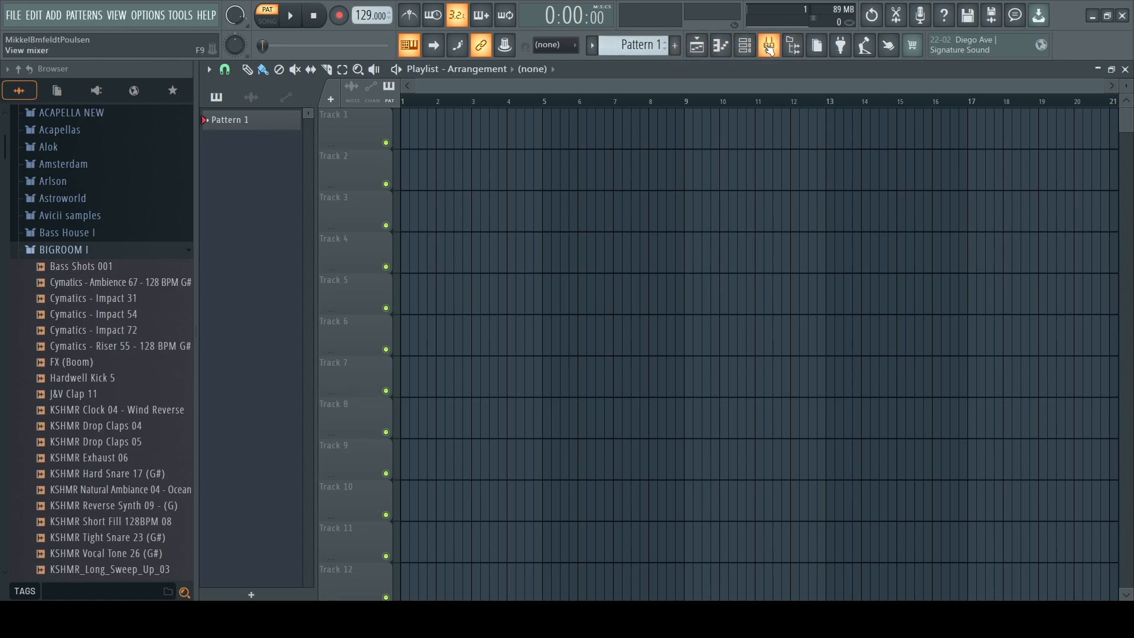
Look at the channel rack, mixer, piano roll and playlist windows by showing and hiding them in turn.
{"action": "left_click", "coordinate": [744, 46]}
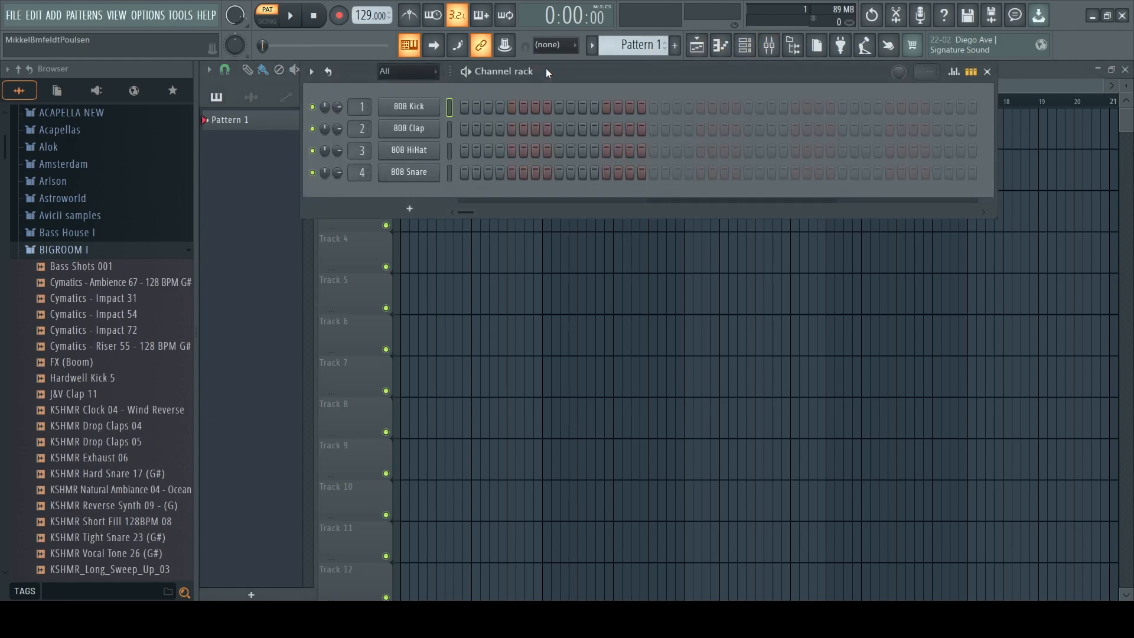
{"action": "left_click", "coordinate": [769, 46]}
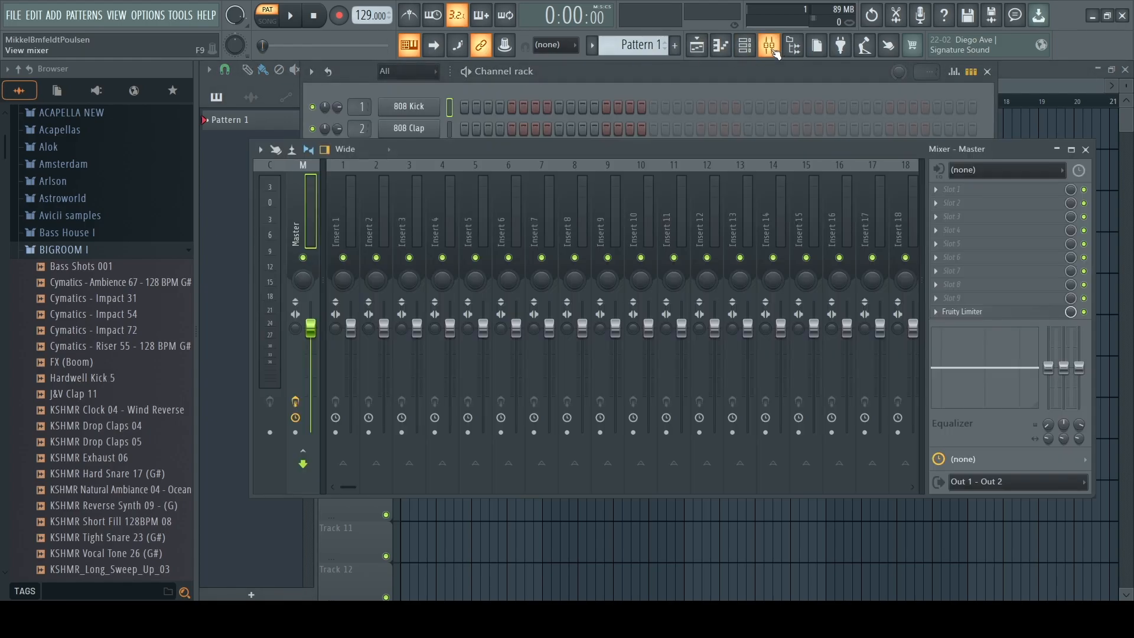
{"action": "left_click", "coordinate": [722, 47]}
{"action": "left_click", "coordinate": [727, 51]}
{"action": "left_click", "coordinate": [697, 46]}
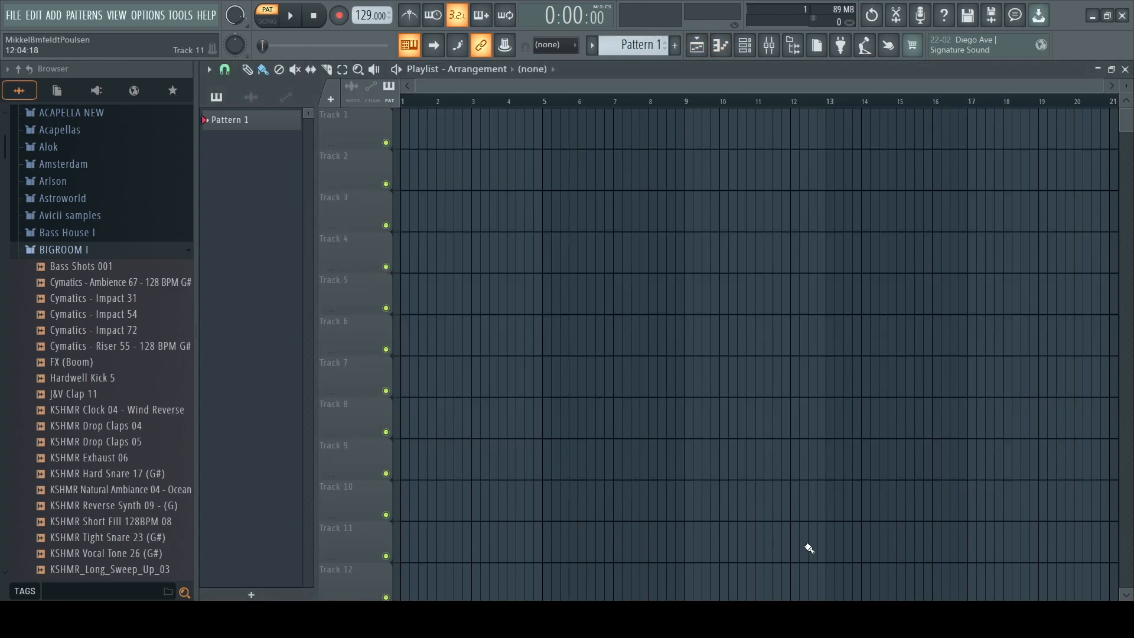
Open the 808 Kick's sampler settings from the channel rack and place that window below the rack.
{"action": "left_click", "coordinate": [748, 47]}
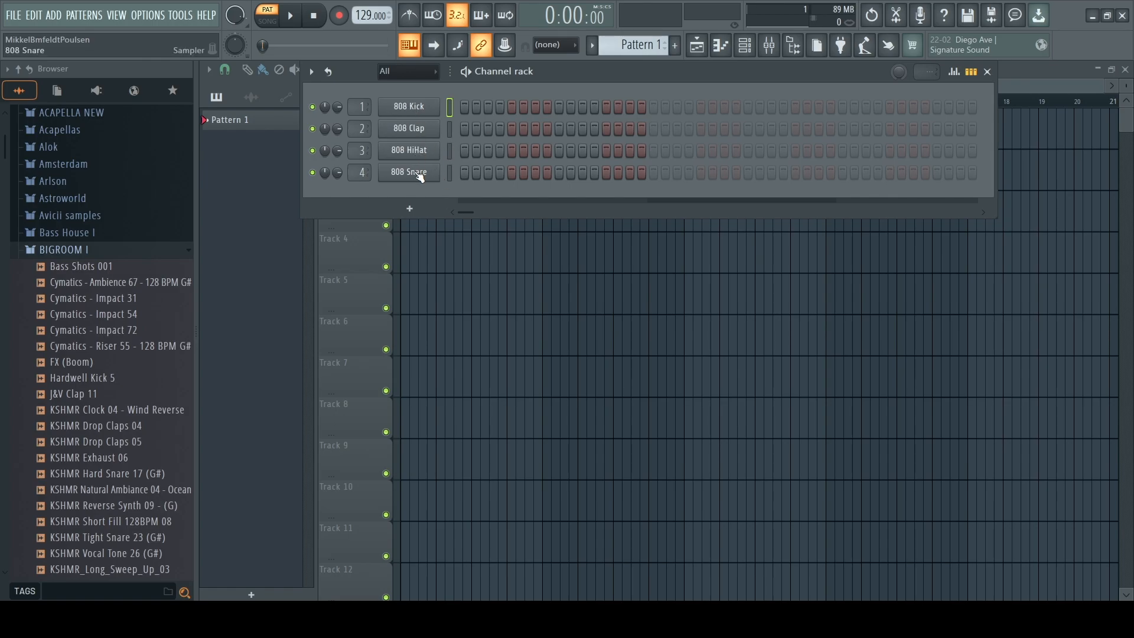
{"action": "left_click", "coordinate": [421, 108]}
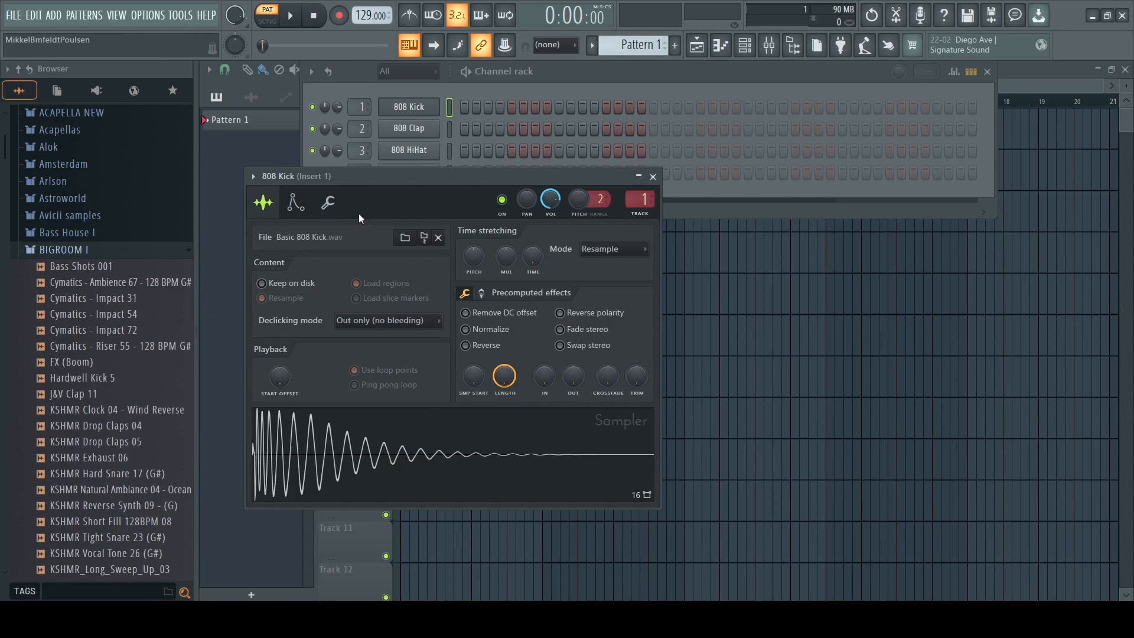
{"action": "left_click_drag", "start_coordinate": [343, 175], "coordinate": [405, 143]}
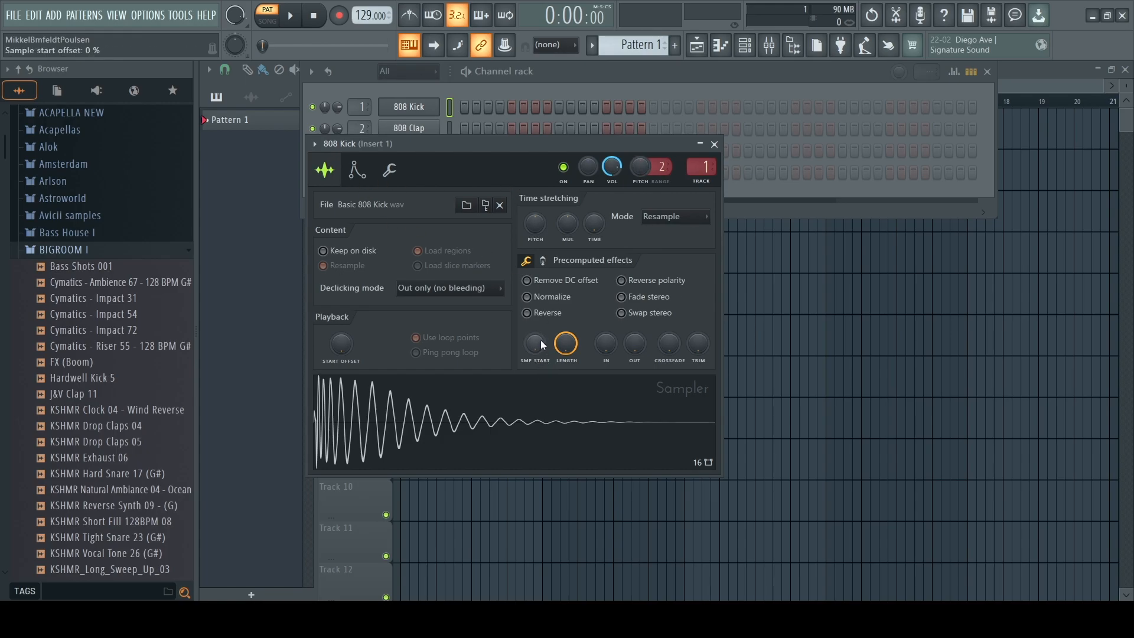
{"action": "left_click_drag", "start_coordinate": [534, 343], "coordinate": [634, 347]}
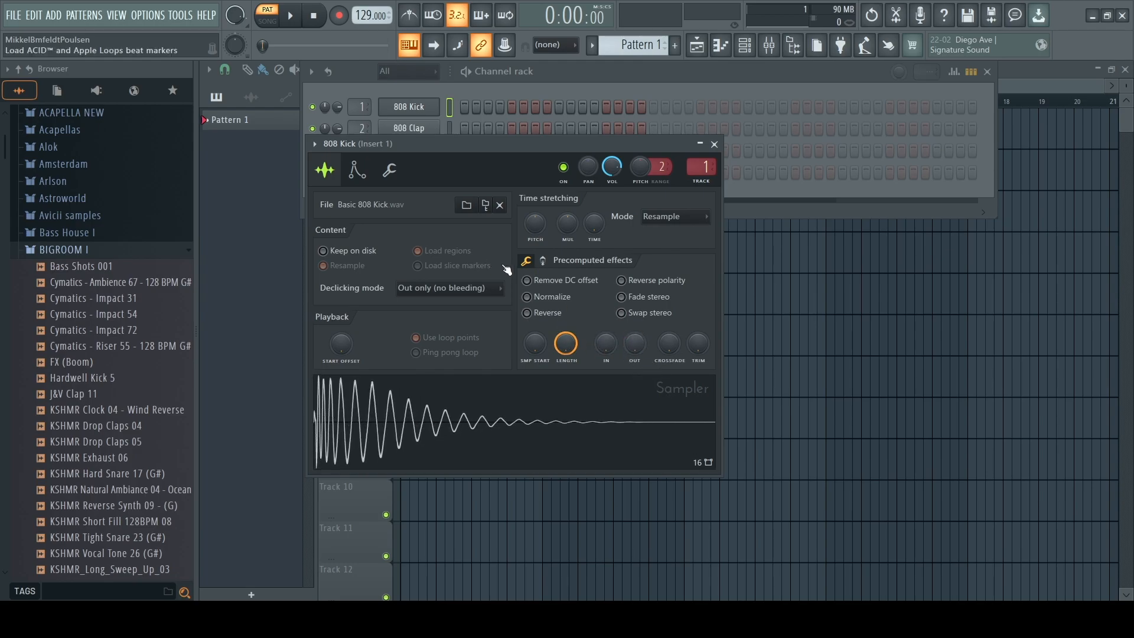
{"action": "left_click_drag", "start_coordinate": [495, 145], "coordinate": [480, 230]}
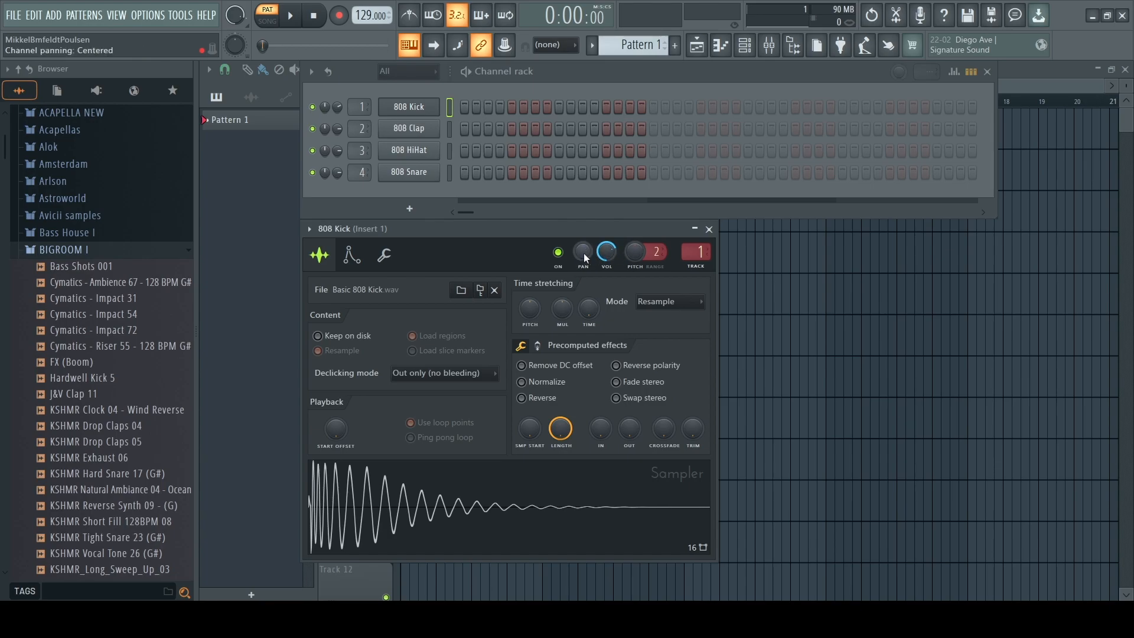
Try changing the 808 Kick's panning, reset it to centered, and close its sampler window.
{"action": "mouse_move", "coordinate": [588, 254]}
{"action": "left_mouse_down"}
{"action": "mouse_move", "coordinate": [587, 272]}
{"action": "mouse_move", "coordinate": [588, 255]}
{"action": "left_mouse_up"}
{"action": "left_click_drag", "start_coordinate": [583, 252], "coordinate": [583, 201]}
{"action": "key", "text": "q"}
{"action": "key", "text": "q"}
{"action": "key", "text": "q"}
{"action": "right_click", "coordinate": [585, 254]}
{"action": "left_click", "coordinate": [596, 260]}
{"action": "left_click", "coordinate": [714, 232]}
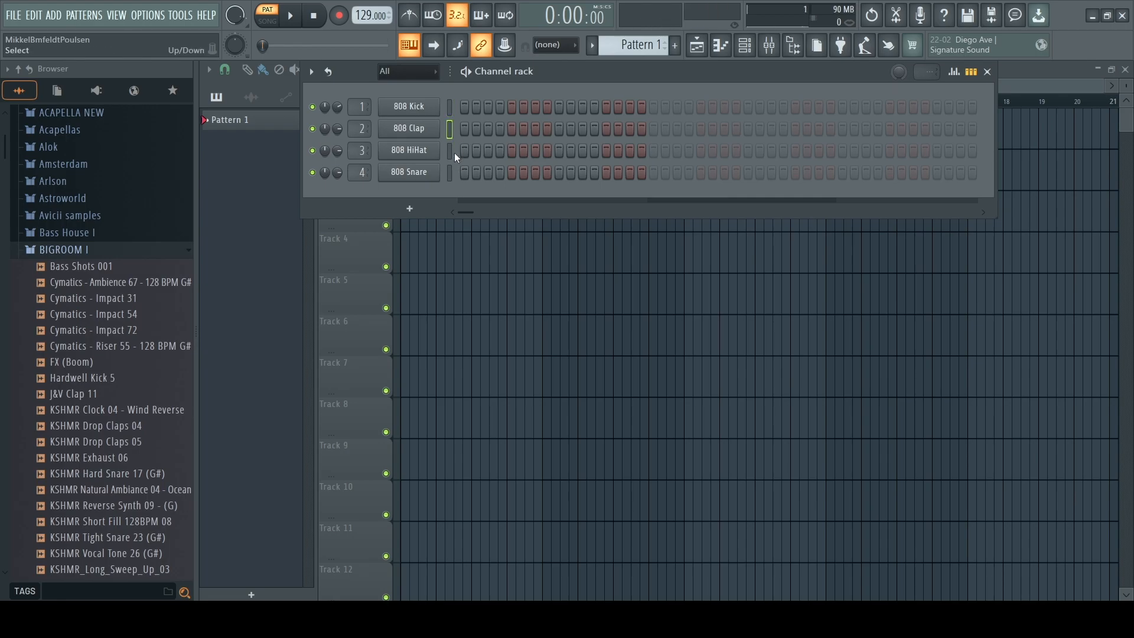
Select the 808 Kick channel and play its pattern with kicks on steps 1, 5, 9 and 13.
{"action": "right_click", "coordinate": [449, 154]}
{"action": "right_click", "coordinate": [450, 173]}
{"action": "right_click", "coordinate": [451, 108]}
{"action": "left_click", "coordinate": [449, 109]}
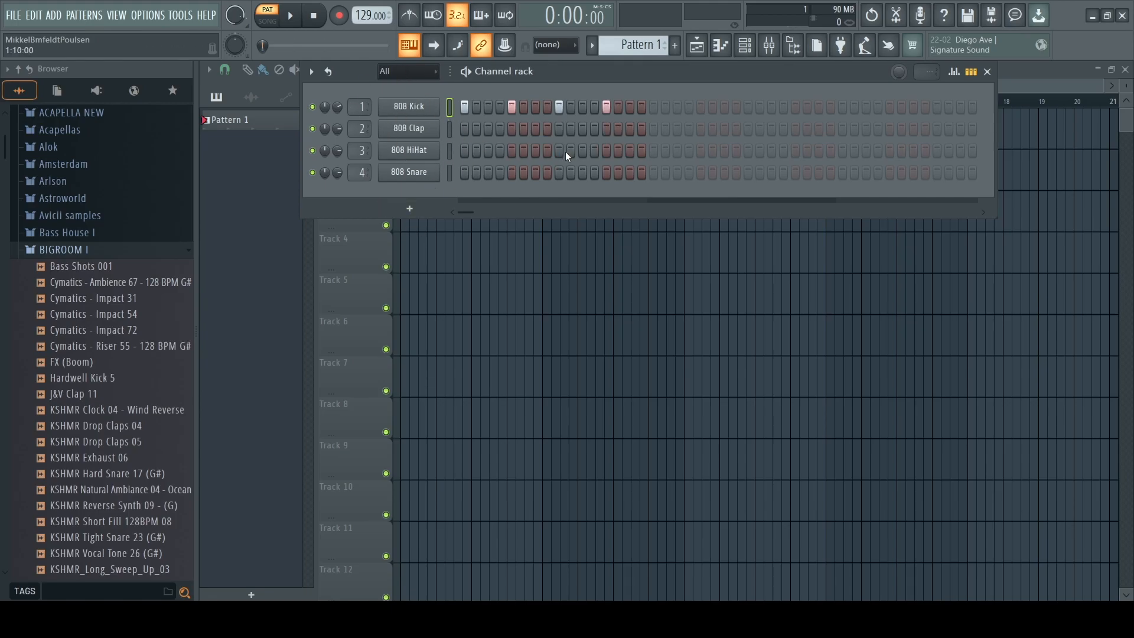
{"action": "key", "text": "space"}
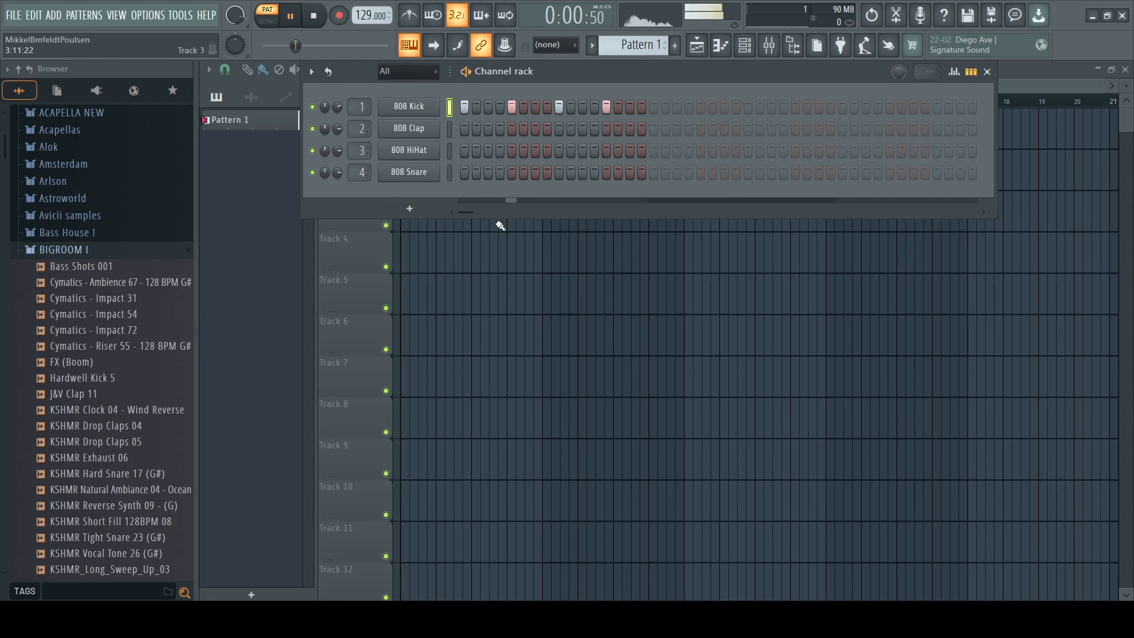
{"action": "key", "text": "space"}
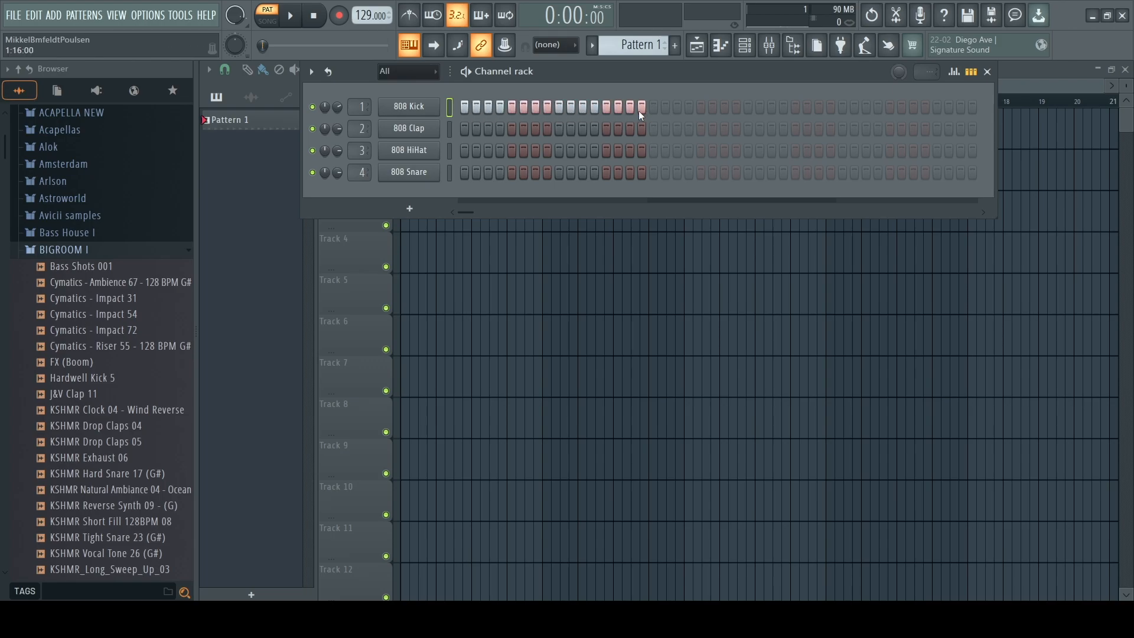
Clear all steps of the 808 Kick and fill each 4 steps of its row.
{"action": "left_click_drag", "start_coordinate": [640, 108], "coordinate": [538, 106]}
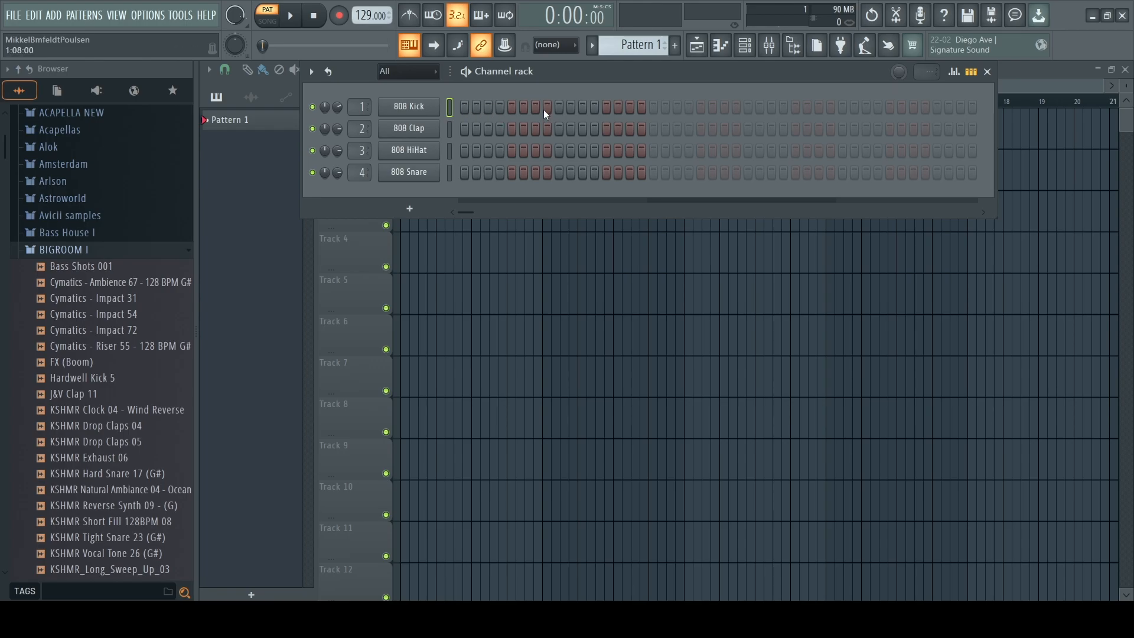
{"action": "right_click", "coordinate": [400, 108]}
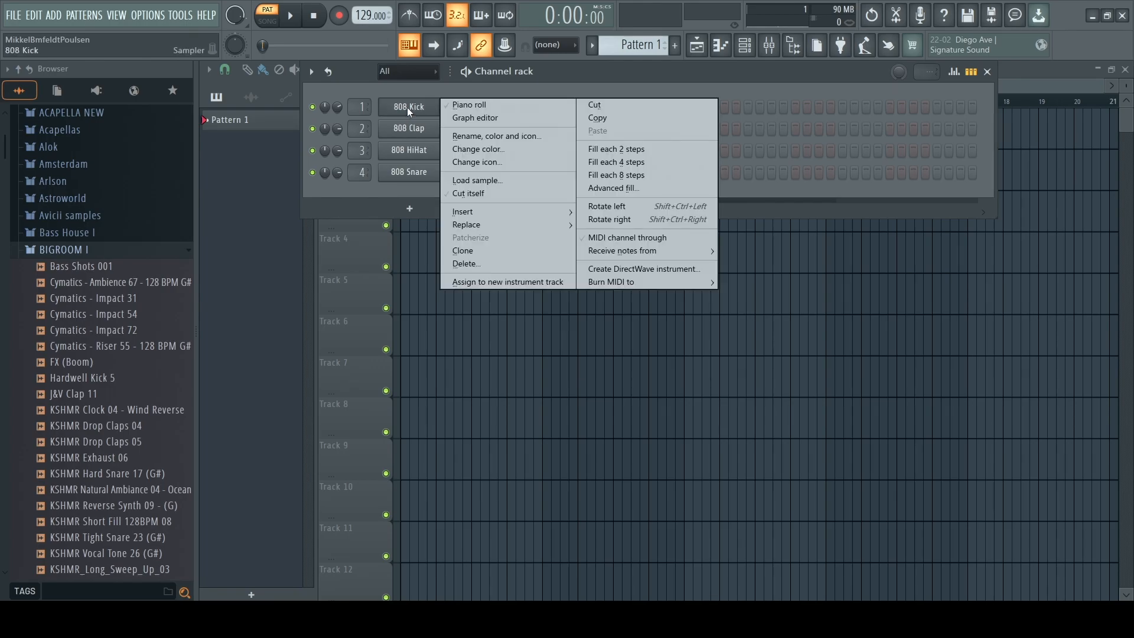
{"action": "left_click", "coordinate": [614, 163]}
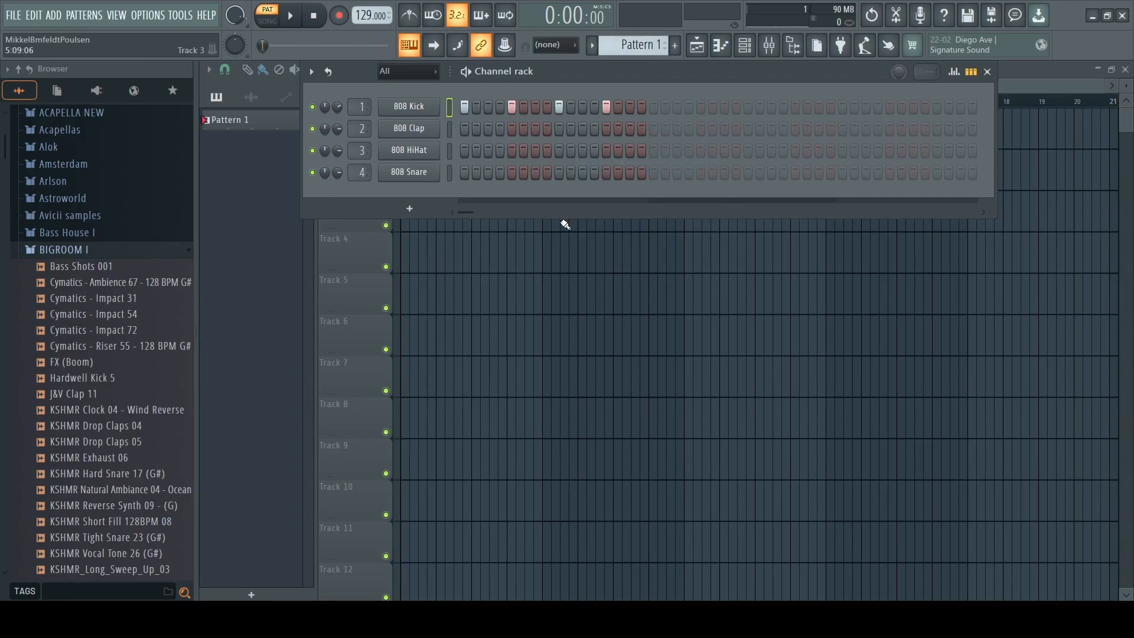
Switch to Pattern 2 and place 808 Clap hits on steps 5 and 13.
{"action": "key", "text": "space"}
{"action": "left_click_drag", "start_coordinate": [565, 72], "coordinate": [661, 121]}
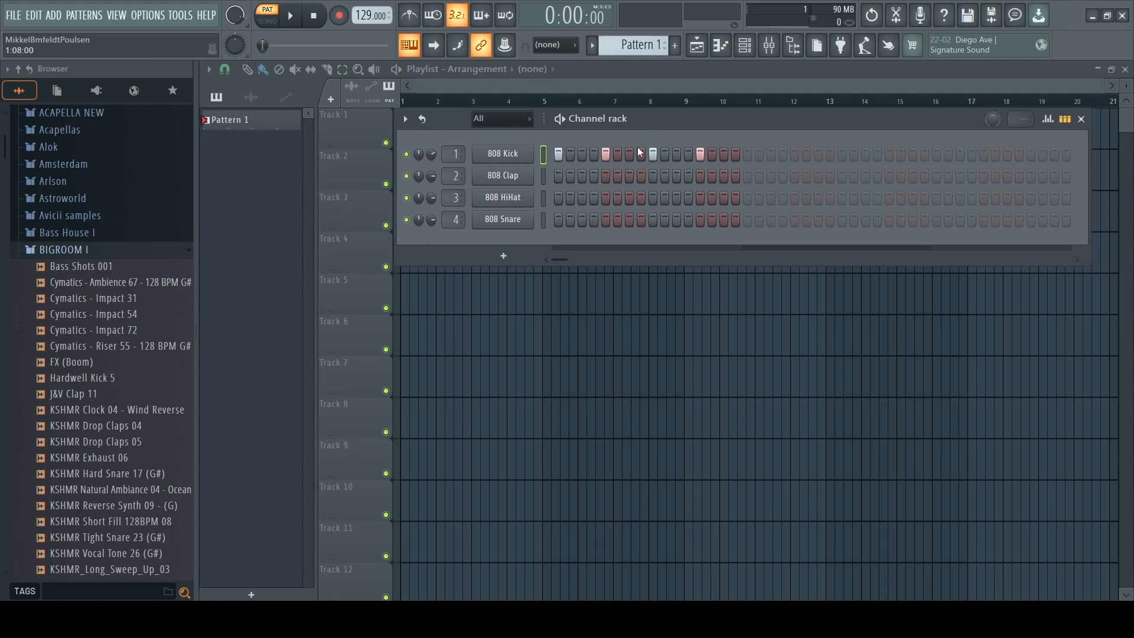
{"action": "left_click", "coordinate": [646, 47]}
{"action": "left_click_drag", "start_coordinate": [647, 48], "coordinate": [646, 48]}
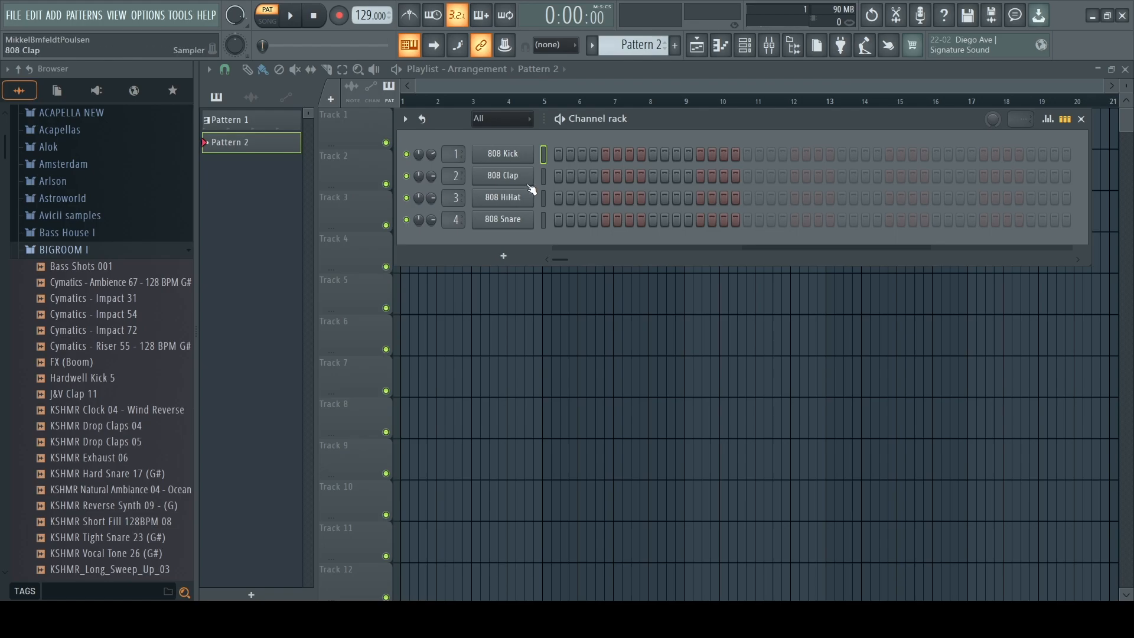
{"action": "left_click", "coordinate": [605, 177]}
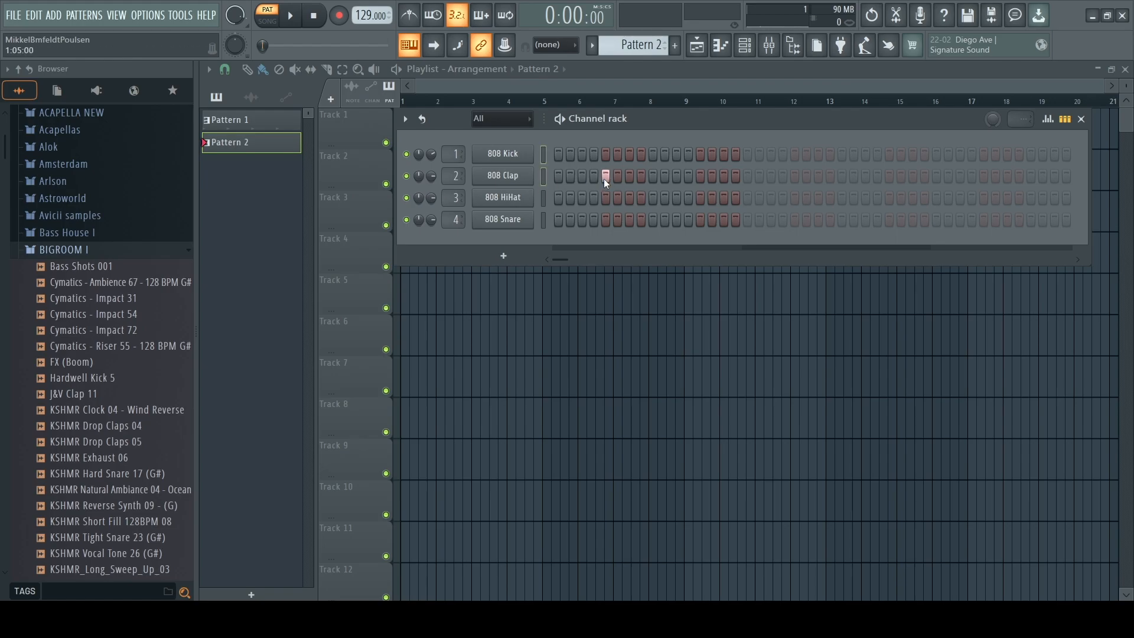
{"action": "left_click", "coordinate": [700, 177]}
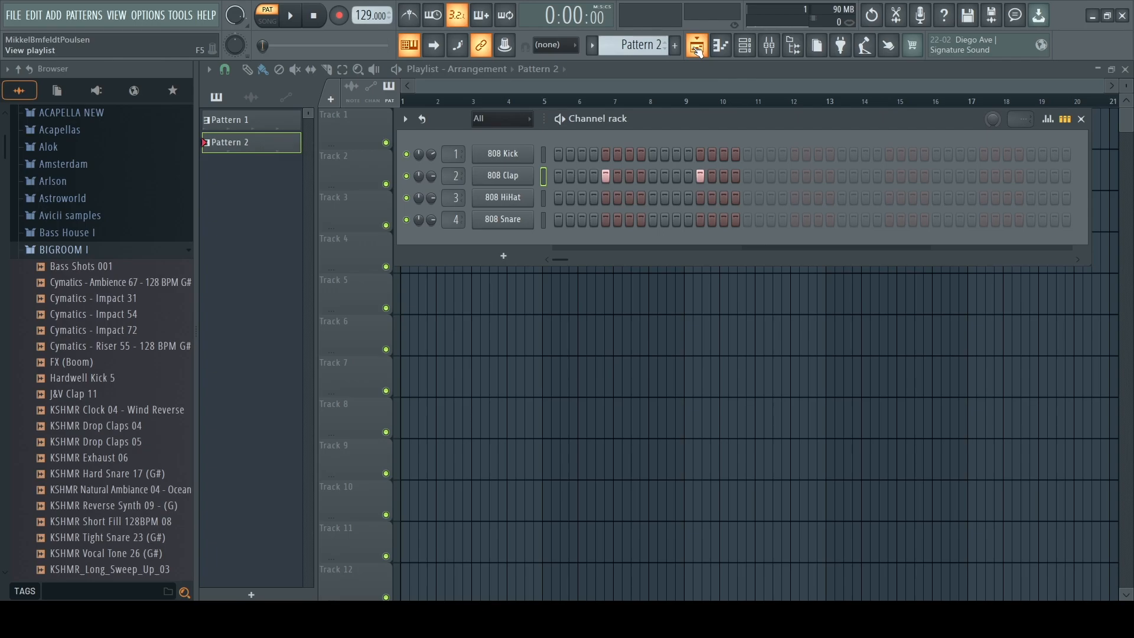
Place three Pattern 1 clips on Track 1 from bar 1, and continue painting them up to bar 9 with the Paint tool.
{"action": "left_click", "coordinate": [598, 337]}
{"action": "right_click", "coordinate": [602, 335]}
{"action": "scroll", "coordinate": [608, 80], "scroll_direction": "up", "scroll_amount": 2}
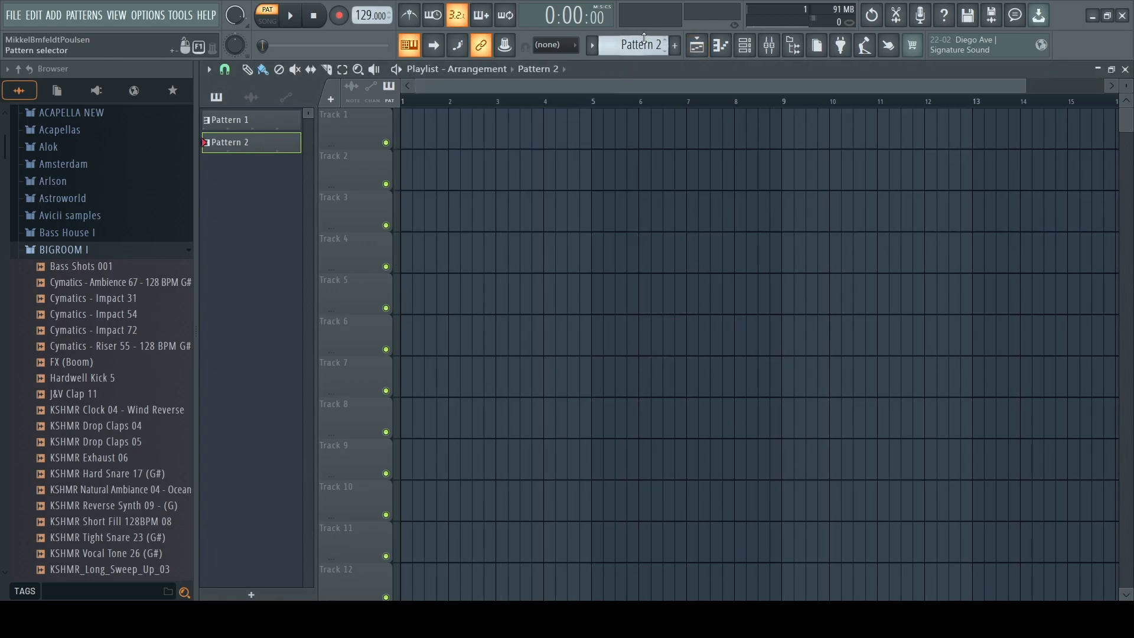
{"action": "scroll", "coordinate": [645, 45], "scroll_direction": "down", "scroll_amount": 1}
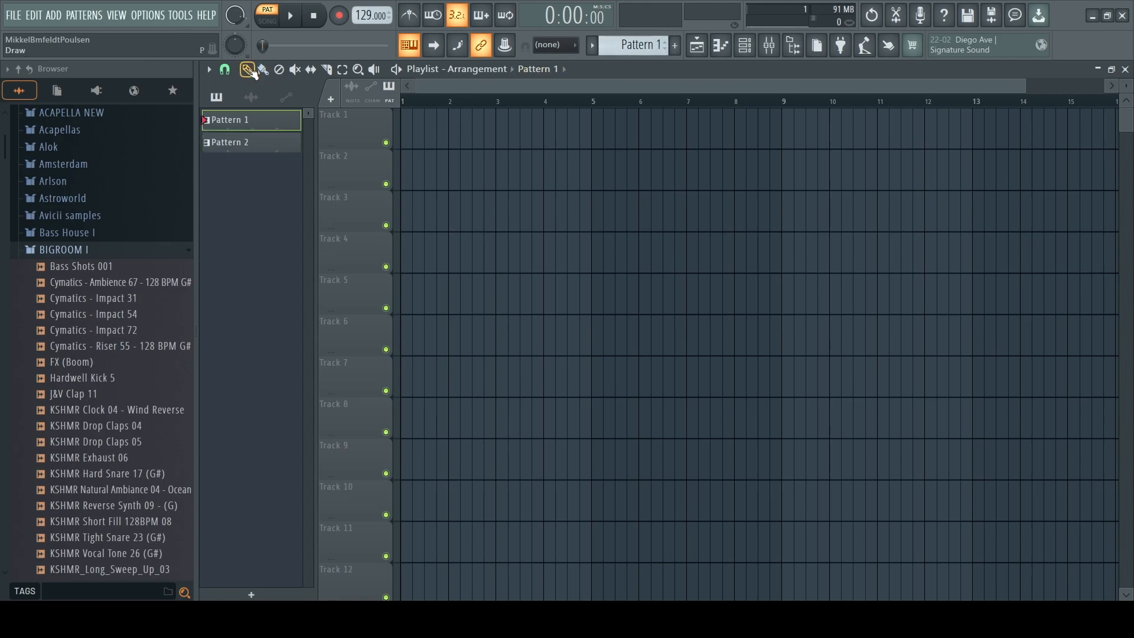
{"action": "left_click", "coordinate": [407, 139]}
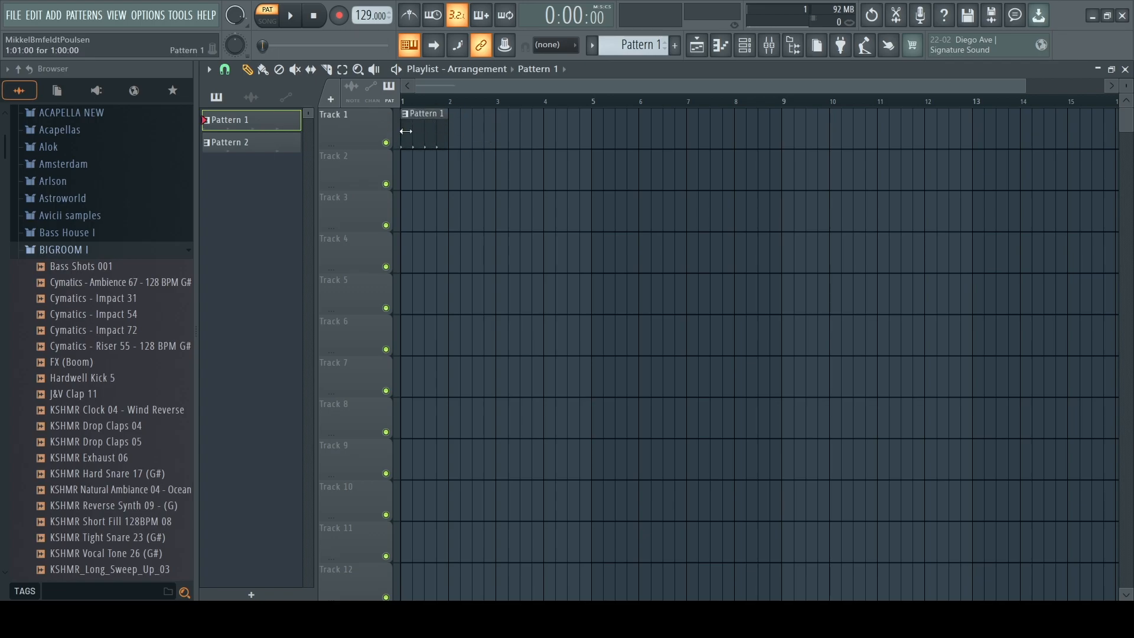
{"action": "left_click", "coordinate": [456, 133]}
{"action": "left_click", "coordinate": [505, 131]}
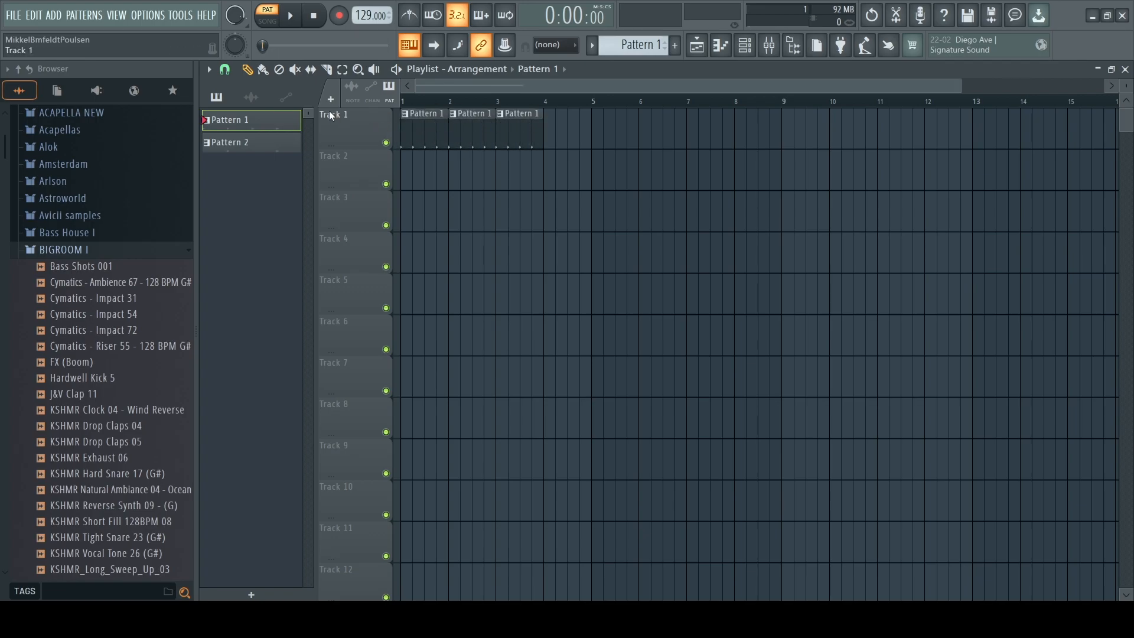
{"action": "left_click", "coordinate": [264, 69]}
{"action": "mouse_move", "coordinate": [552, 138]}
{"action": "left_mouse_down"}
{"action": "mouse_move", "coordinate": [962, 136]}
{"action": "mouse_move", "coordinate": [809, 141]}
{"action": "left_mouse_up"}
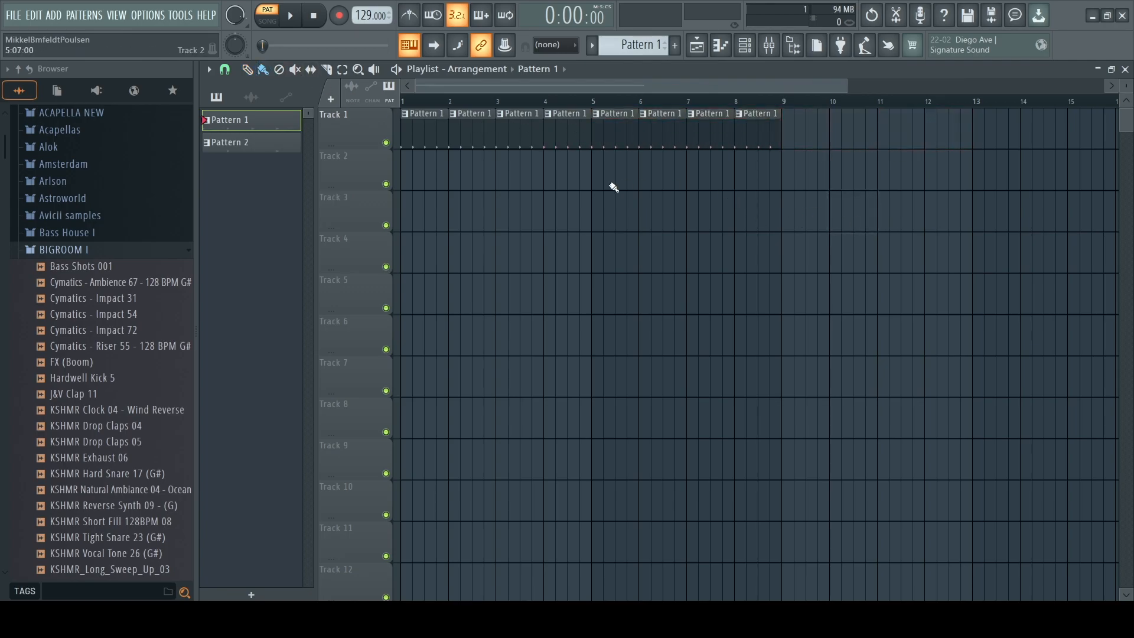
Paint Pattern 2 clips on Track 2 from bar 5 to bar 9.
{"action": "scroll", "coordinate": [630, 47], "scroll_direction": "down", "scroll_amount": 1}
{"action": "left_click_drag", "start_coordinate": [593, 177], "coordinate": [768, 186]}
{"action": "left_click", "coordinate": [735, 248]}
{"action": "right_click", "coordinate": [735, 248]}
{"action": "left_click_drag", "start_coordinate": [634, 83], "coordinate": [590, 82]}
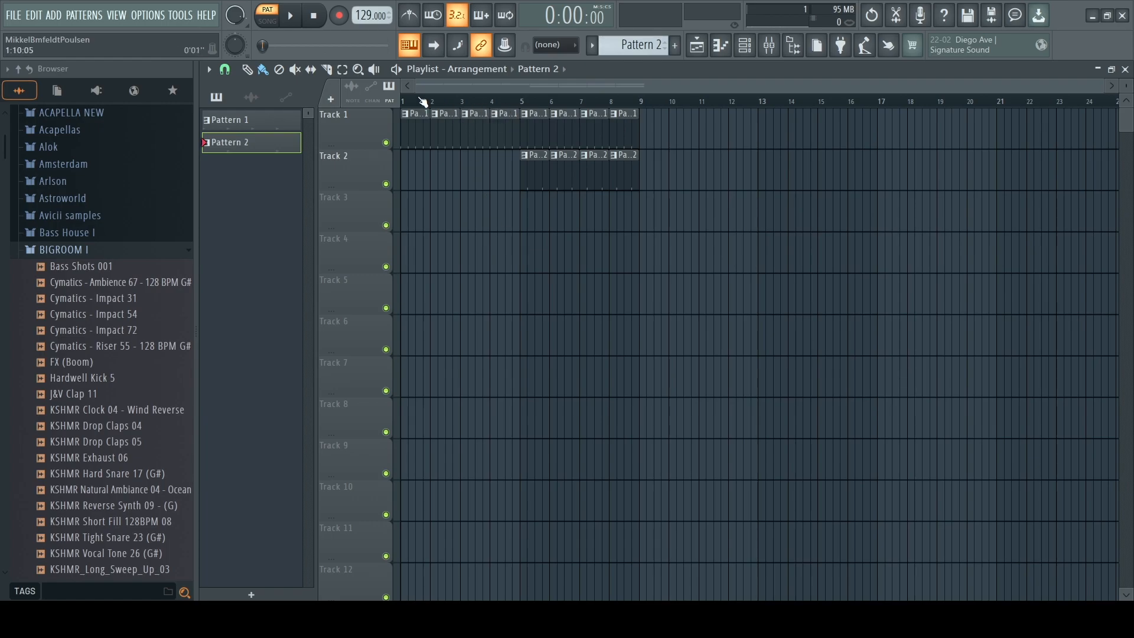
Play the arrangement in song mode, jump to just before bar 5 to hear the claps enter, and stop playback.
{"action": "key", "text": "l"}
{"action": "key", "text": "space"}
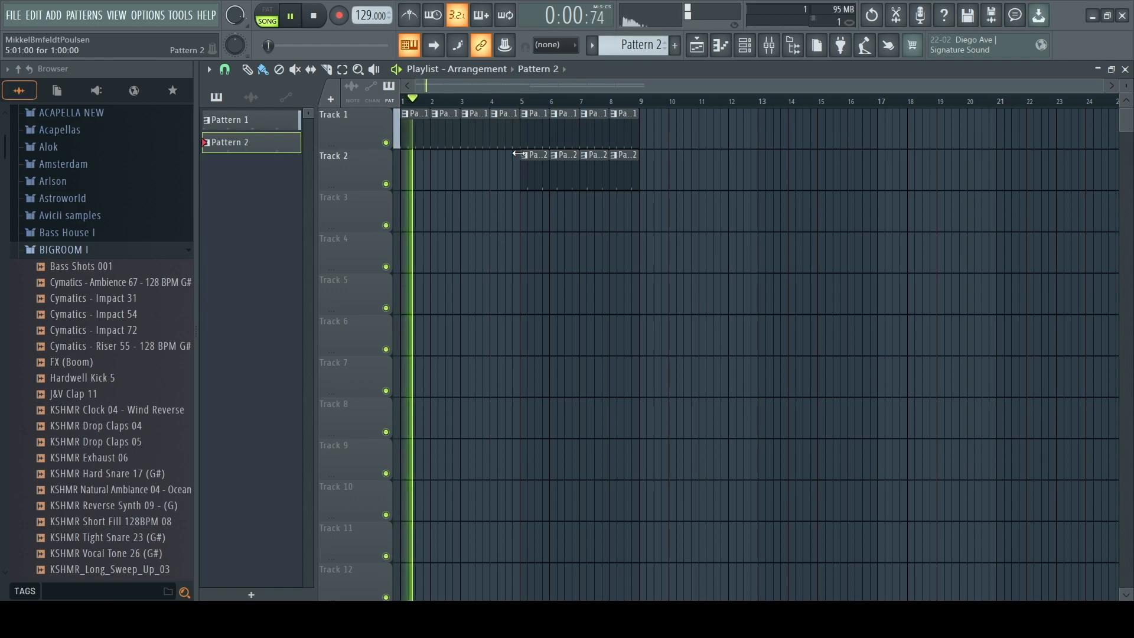
{"action": "left_click", "coordinate": [513, 101]}
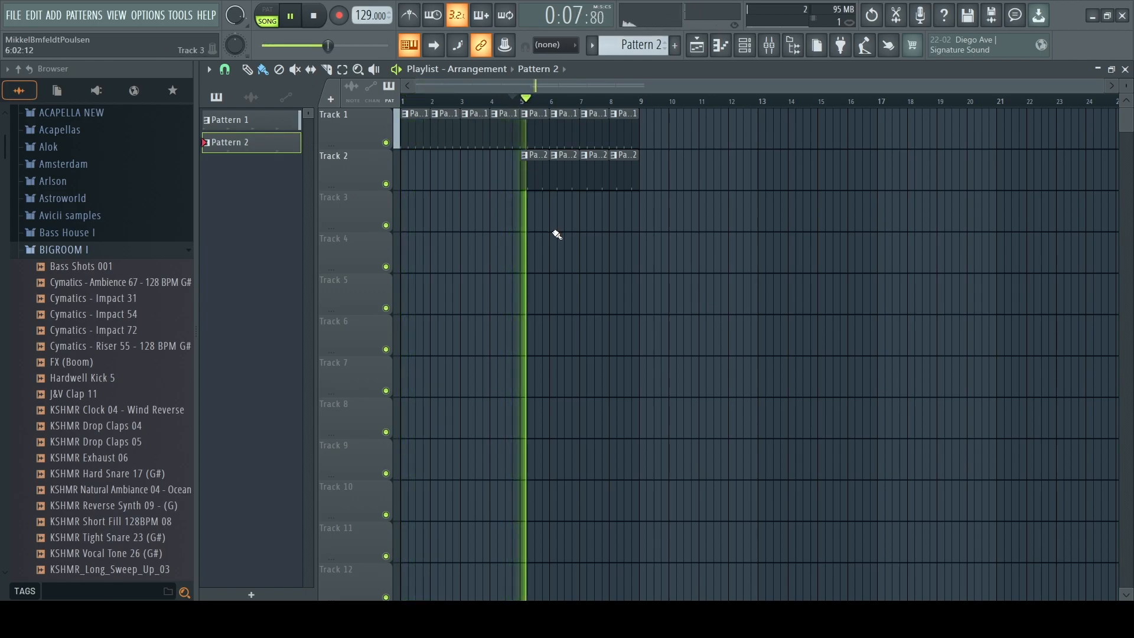
{"action": "key", "text": "space"}
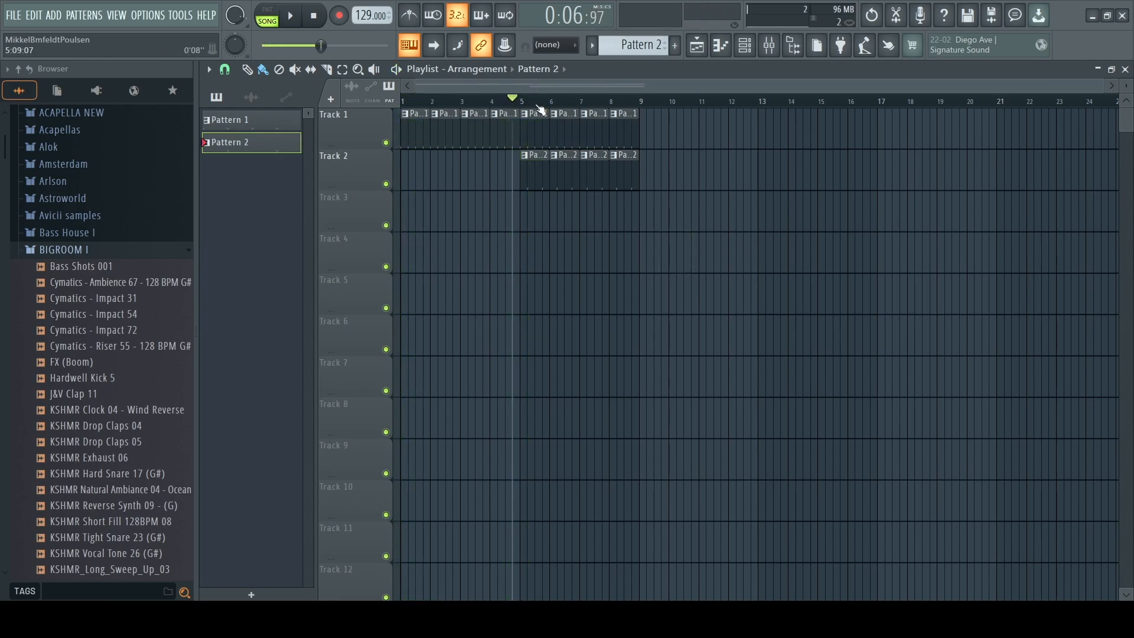
Show the channel rack lower over the playlist, switch to pattern mode, and play Pattern 2 on its own.
{"action": "left_click", "coordinate": [755, 46]}
{"action": "left_click_drag", "start_coordinate": [696, 117], "coordinate": [701, 232]}
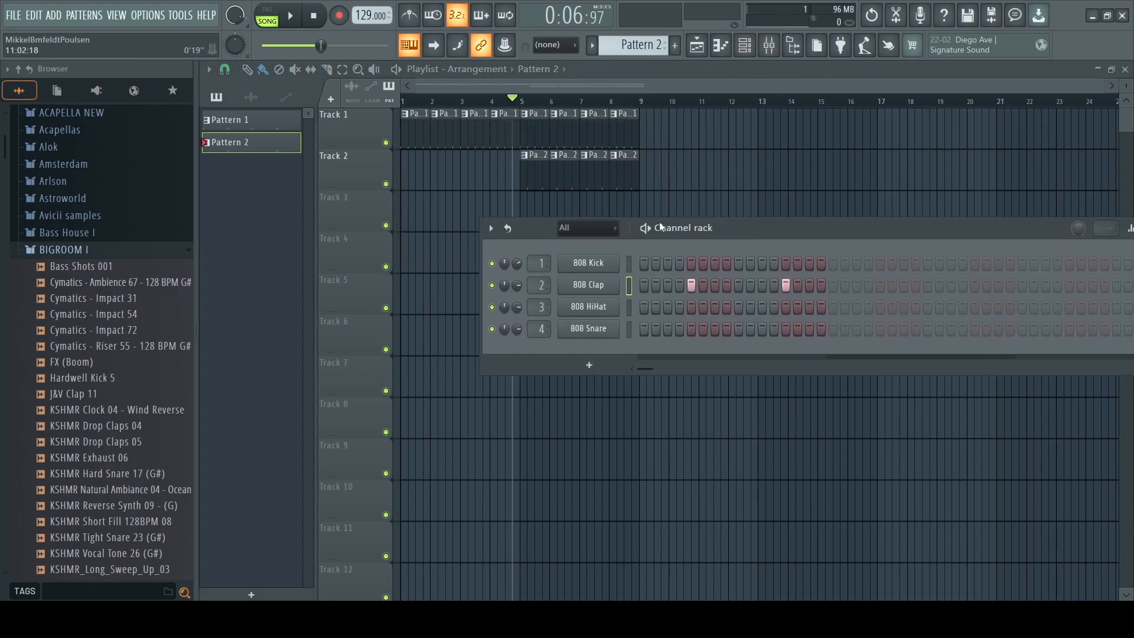
{"action": "left_click", "coordinate": [274, 13]}
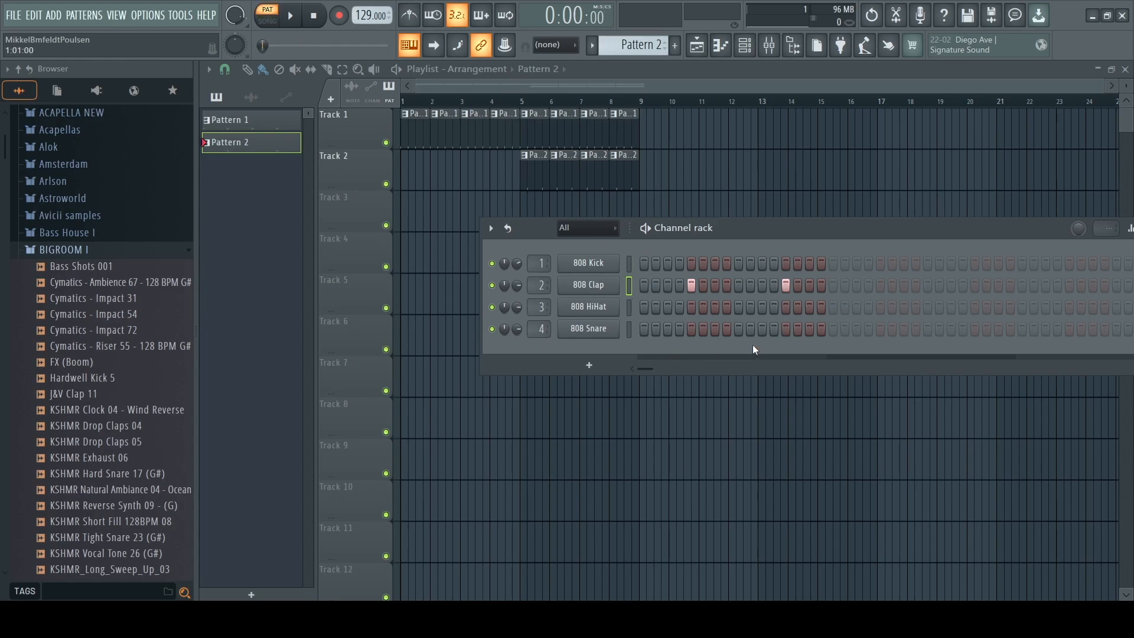
{"action": "key", "text": "space"}
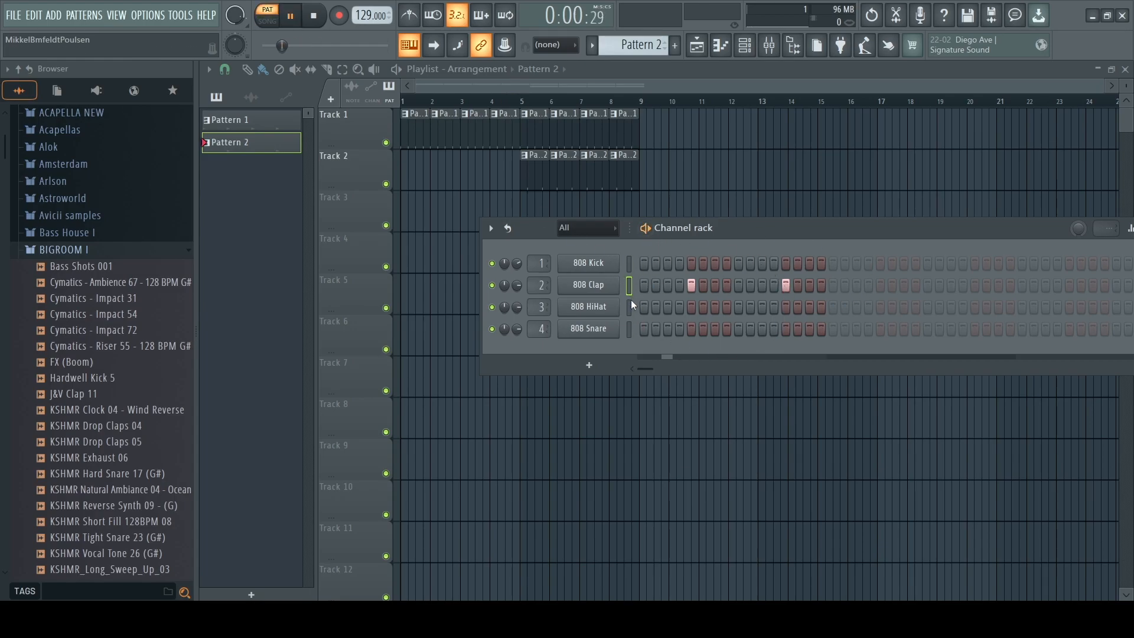
{"action": "key", "text": "space"}
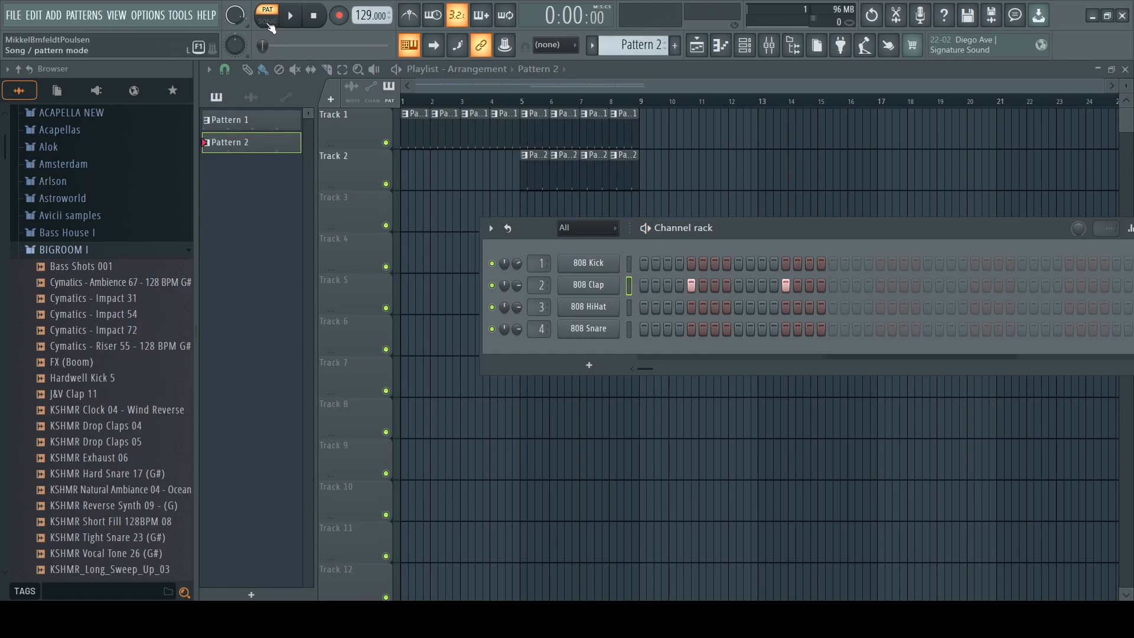
Switch back to song mode and play the arrangement from bar 1, stopping after listening.
{"action": "left_click", "coordinate": [273, 23]}
{"action": "mouse_move", "coordinate": [402, 99]}
{"action": "left_mouse_down"}
{"action": "mouse_move", "coordinate": [415, 98]}
{"action": "mouse_move", "coordinate": [403, 98]}
{"action": "left_mouse_up"}
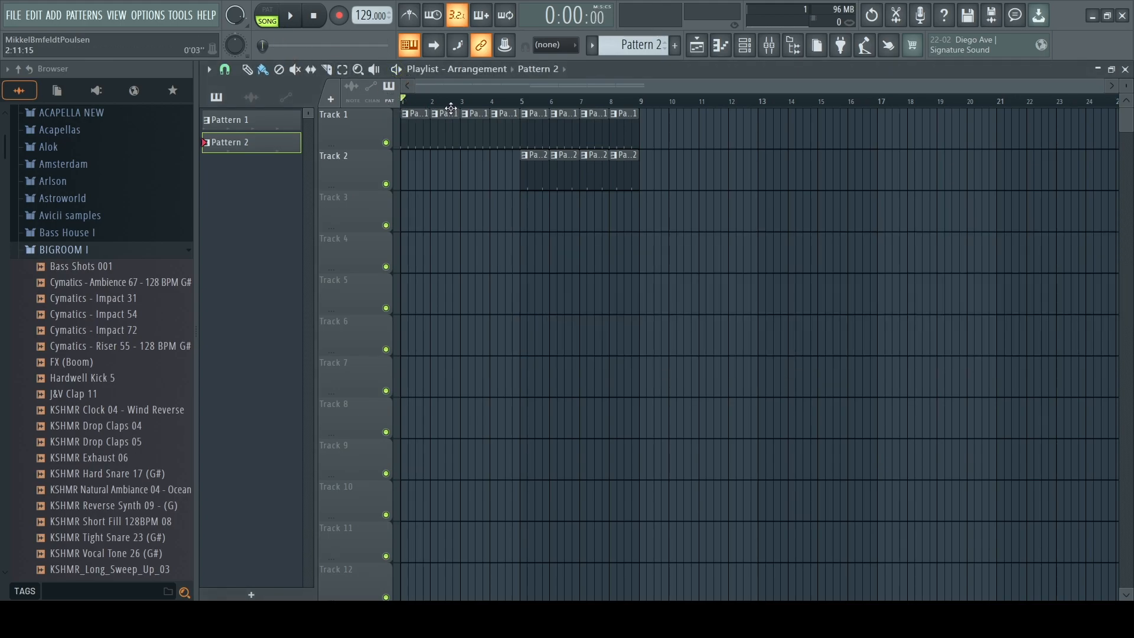
{"action": "key", "text": "space"}
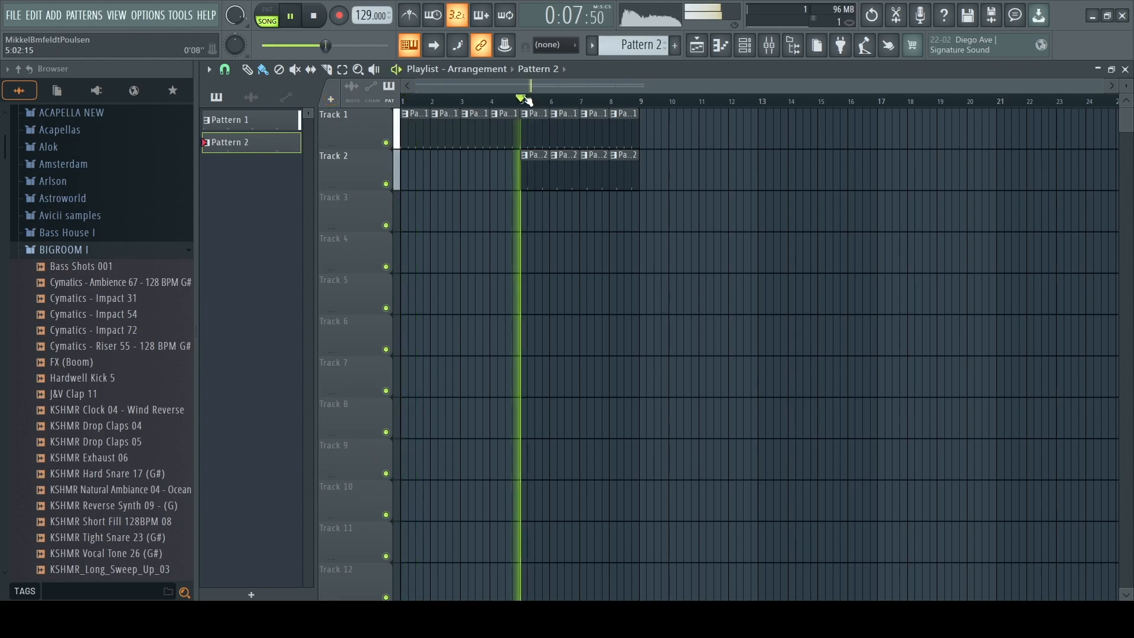
{"action": "key", "text": "space"}
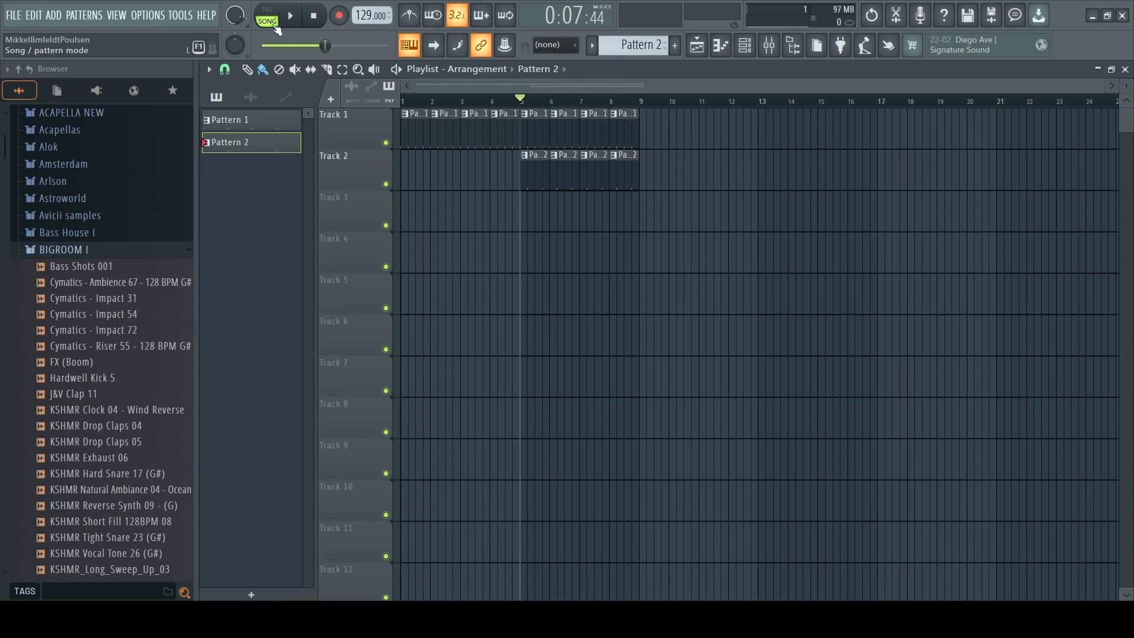
Change the 808 Kick channel's name to Kick in its rename box.
{"action": "key", "text": "F6"}
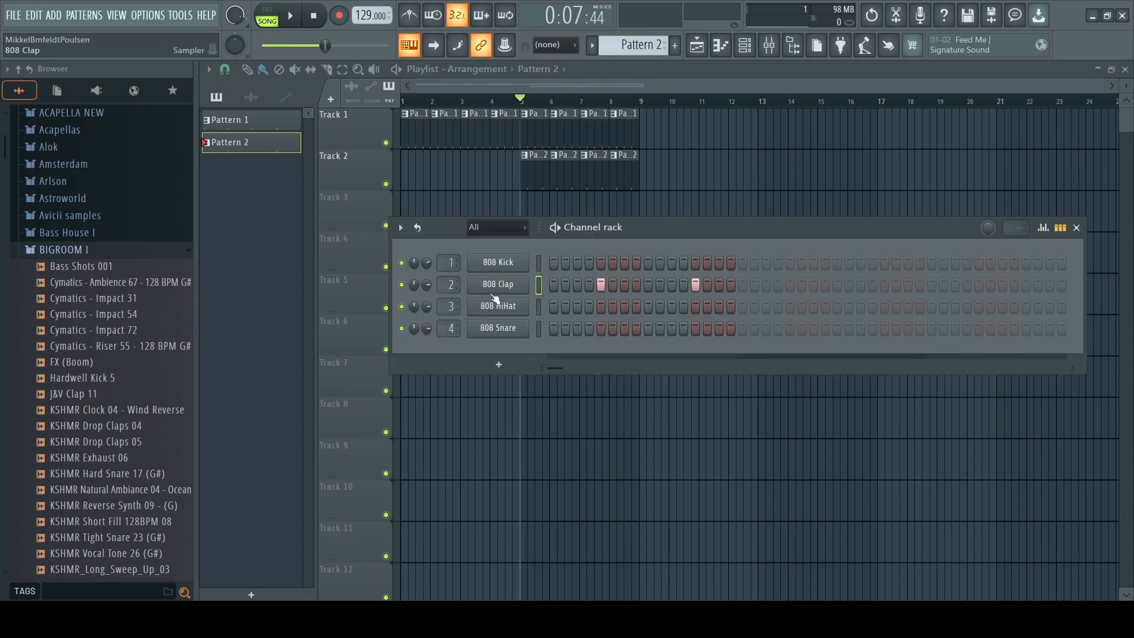
{"action": "right_click", "coordinate": [500, 264]}
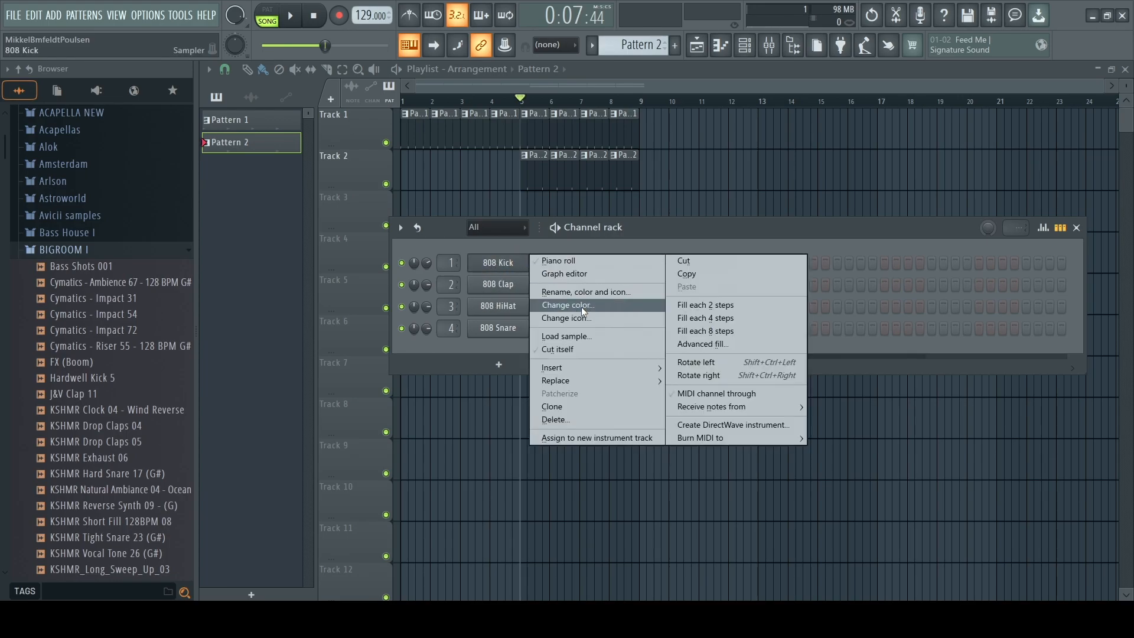
{"action": "left_click", "coordinate": [570, 291]}
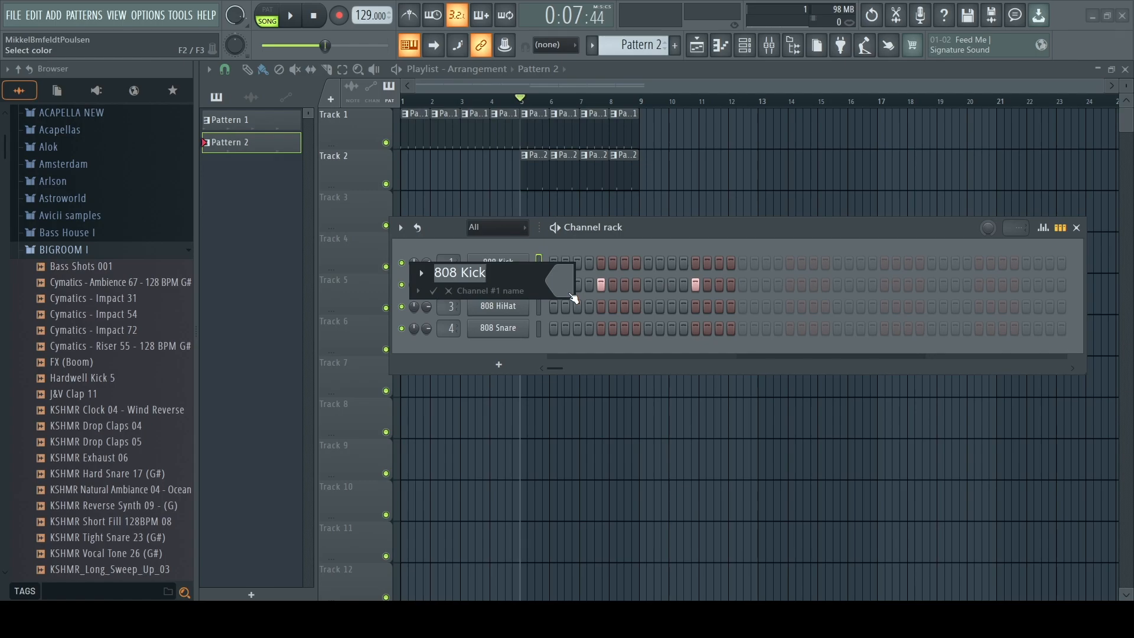
{"action": "key", "text": "Right"}
{"action": "key", "text": "Left"}
{"action": "key", "text": "Left"}
{"action": "key", "text": "shift+Left"}
{"action": "key", "text": "shift+Left"}
{"action": "key", "text": "shift+Left"}
{"action": "key", "text": "shift+Left"}
{"action": "key", "text": "BackSpace"}
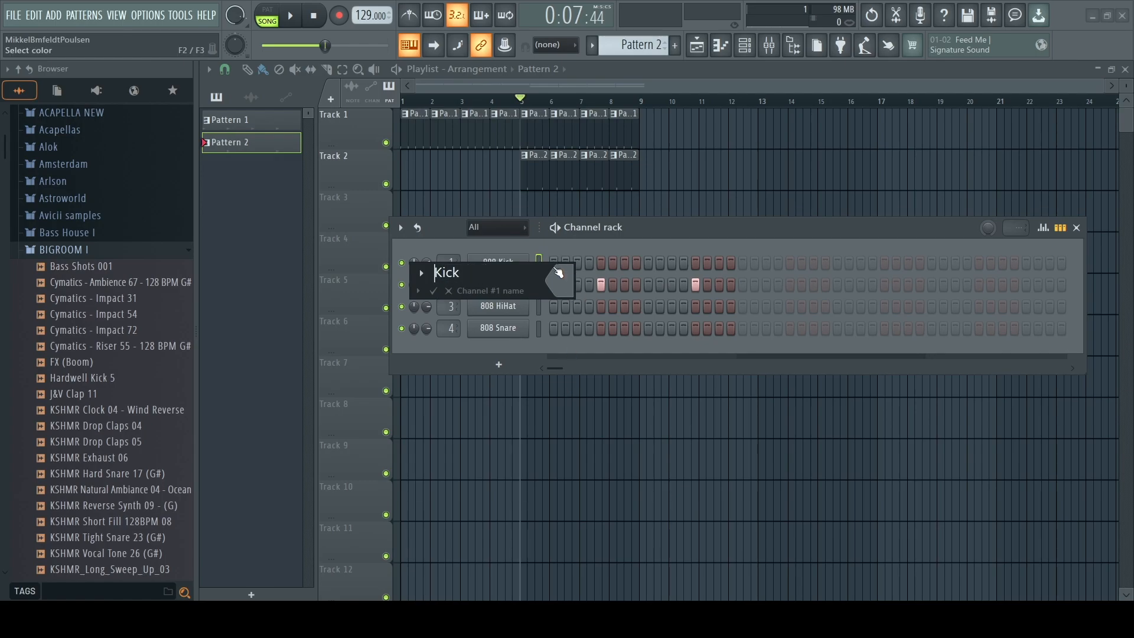
Set the Kick channel's color to brown #953432 and apply the name and color.
{"action": "left_click", "coordinate": [558, 282]}
{"action": "left_click", "coordinate": [686, 299]}
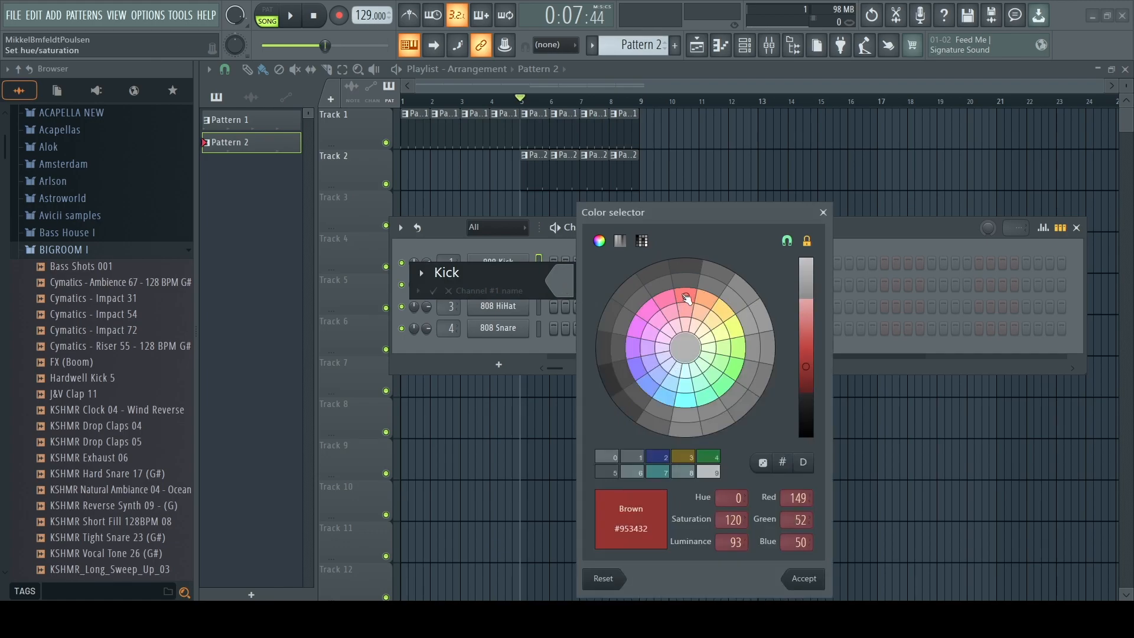
{"action": "key", "text": "Return"}
{"action": "key", "text": "Return"}
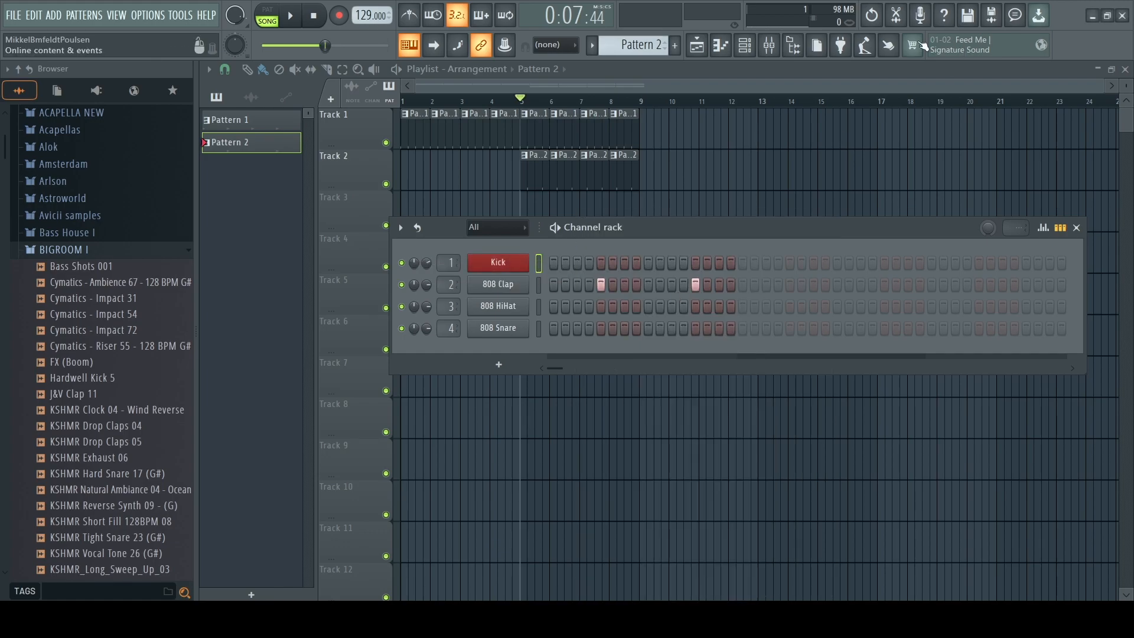
Rename Pattern 2 as Clap and give it a magenta color.
{"action": "left_click", "coordinate": [745, 46]}
{"action": "scroll", "coordinate": [547, 89], "scroll_direction": "up", "scroll_amount": 2}
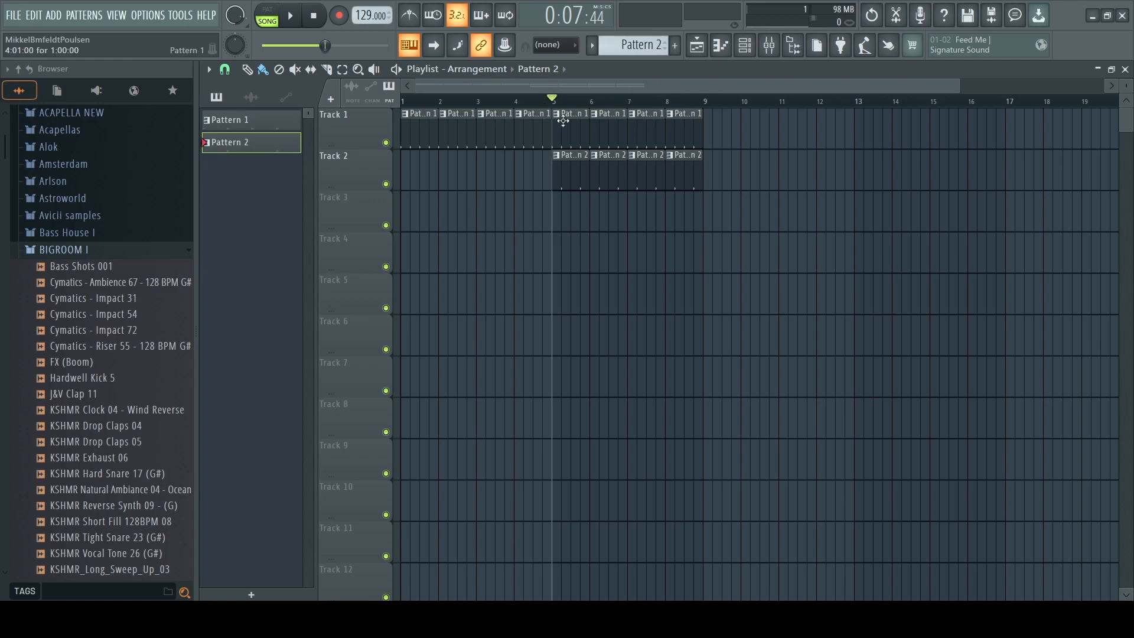
{"action": "left_click", "coordinate": [640, 39]}
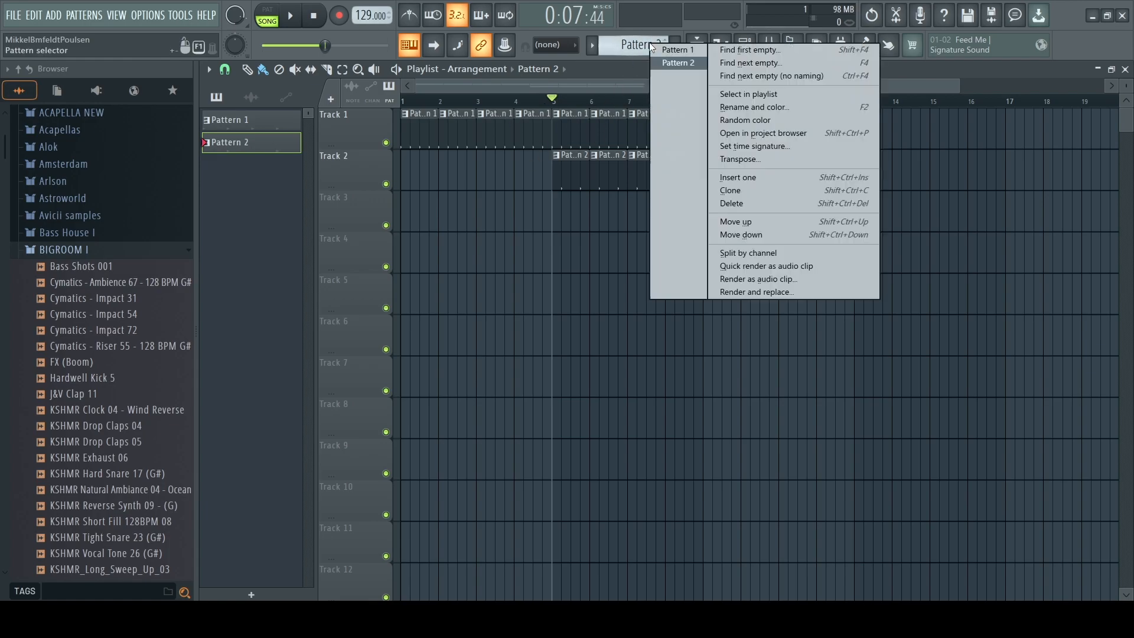
{"action": "left_click", "coordinate": [739, 110]}
{"action": "type", "text": "Clap"}
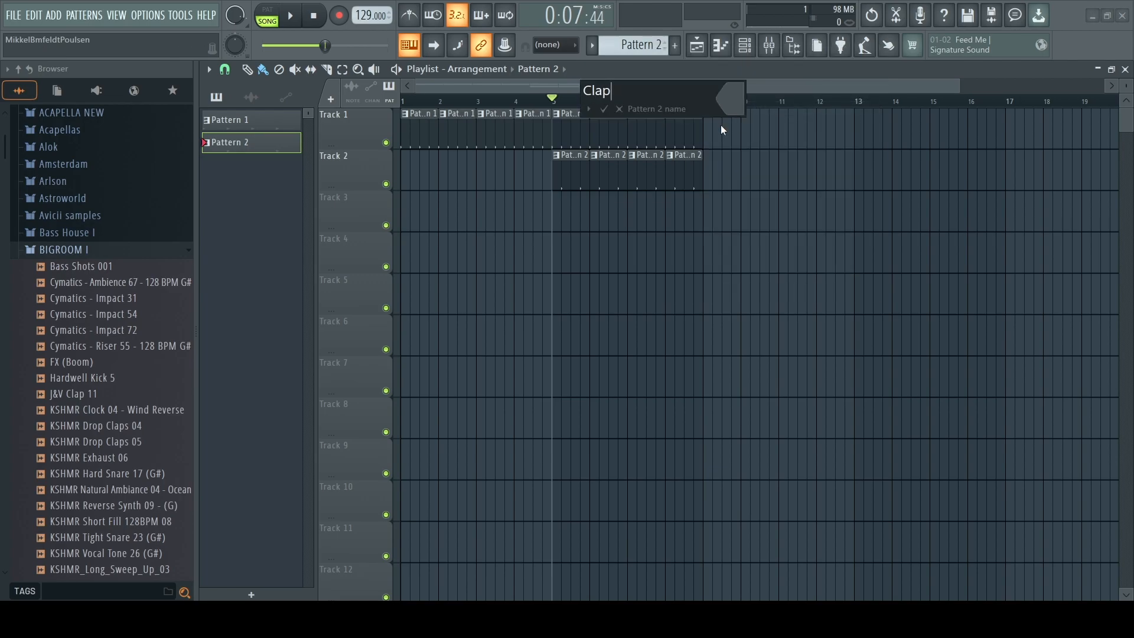
{"action": "left_click", "coordinate": [746, 106]}
{"action": "left_click", "coordinate": [820, 189]}
{"action": "key", "text": "Return"}
{"action": "key", "text": "Return"}
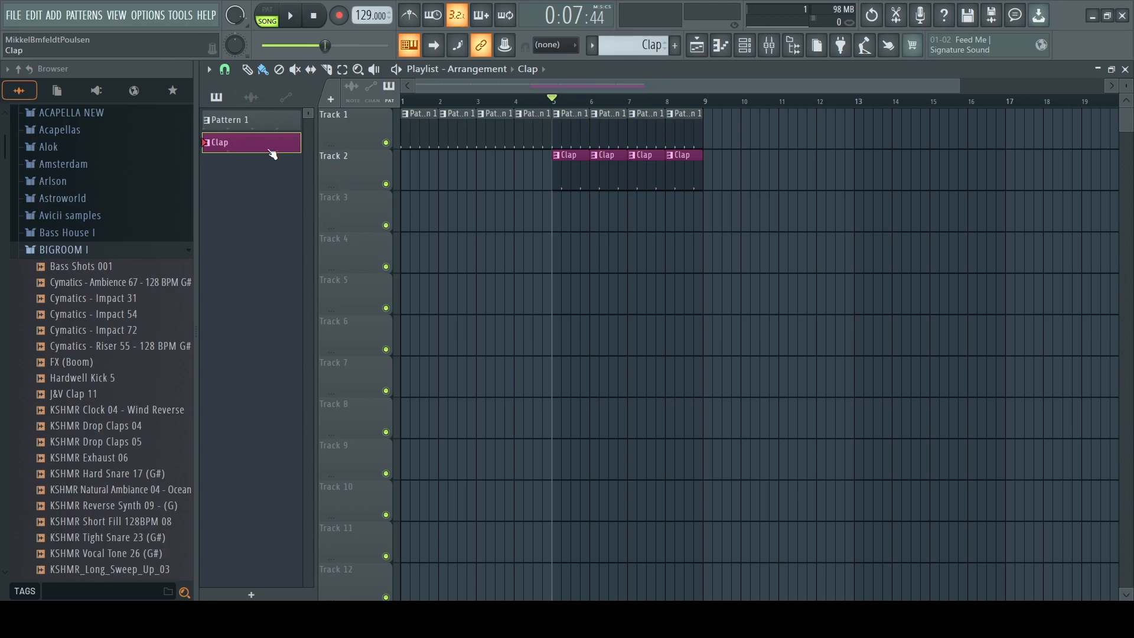
Try placing a Clap clip and a Pattern 1 clip from the pattern list onto Track 4, deleting each one.
{"action": "left_click_drag", "start_coordinate": [246, 148], "coordinate": [531, 233]}
{"action": "right_click", "coordinate": [524, 241]}
{"action": "left_click_drag", "start_coordinate": [241, 123], "coordinate": [490, 254]}
{"action": "right_click", "coordinate": [491, 254]}
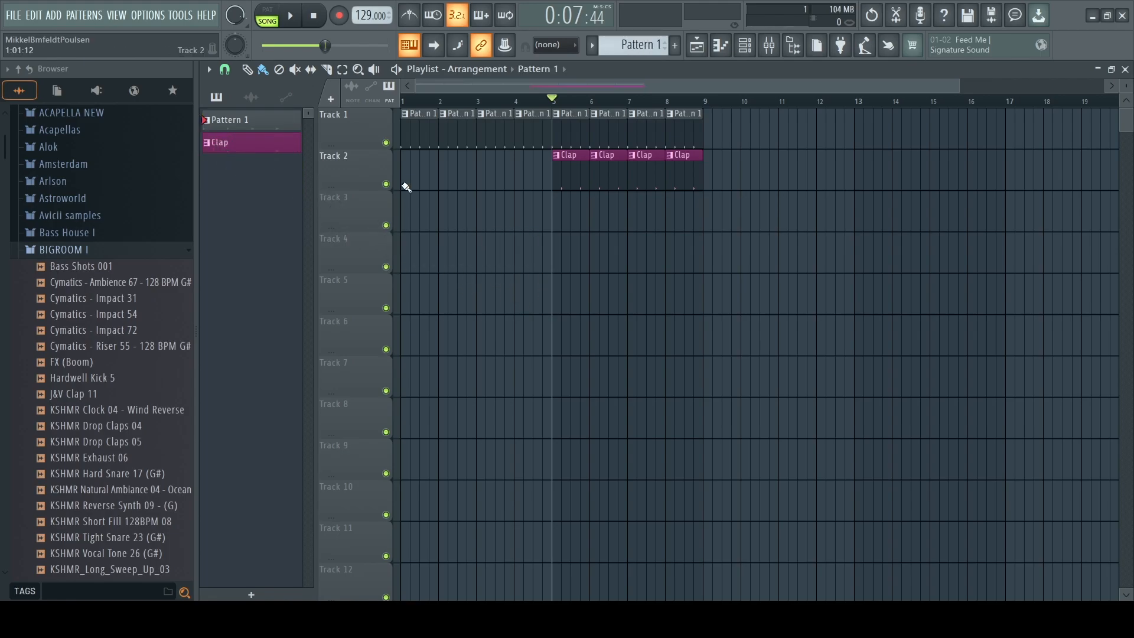
Dismiss Track 1's rename box without a new name and apply Auto name to the track.
{"action": "right_click", "coordinate": [350, 119]}
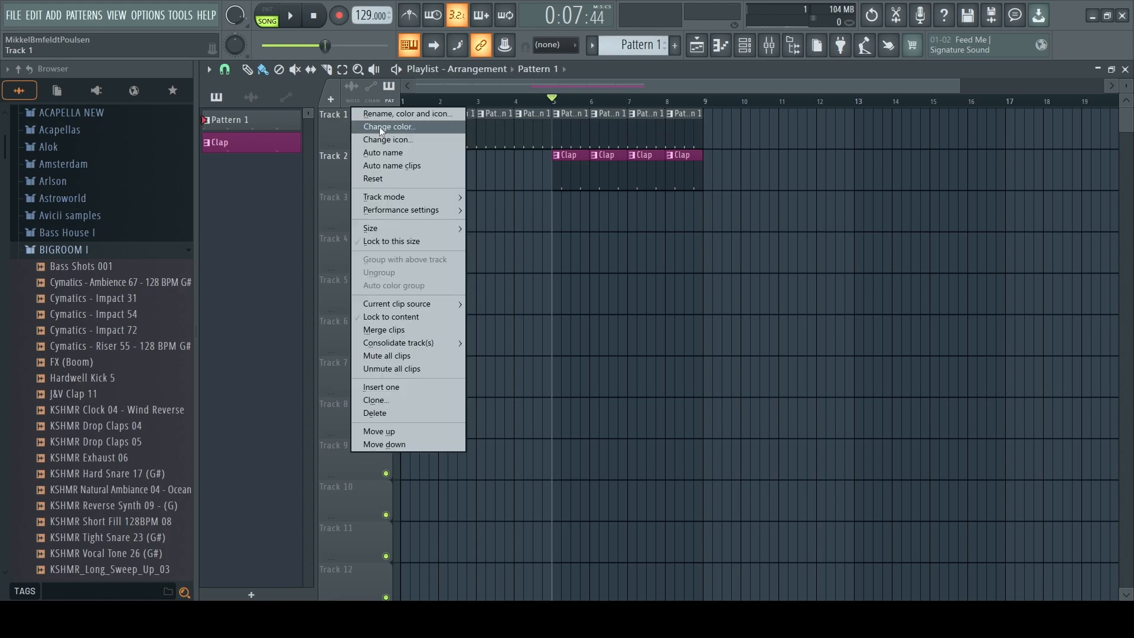
{"action": "left_click", "coordinate": [414, 115]}
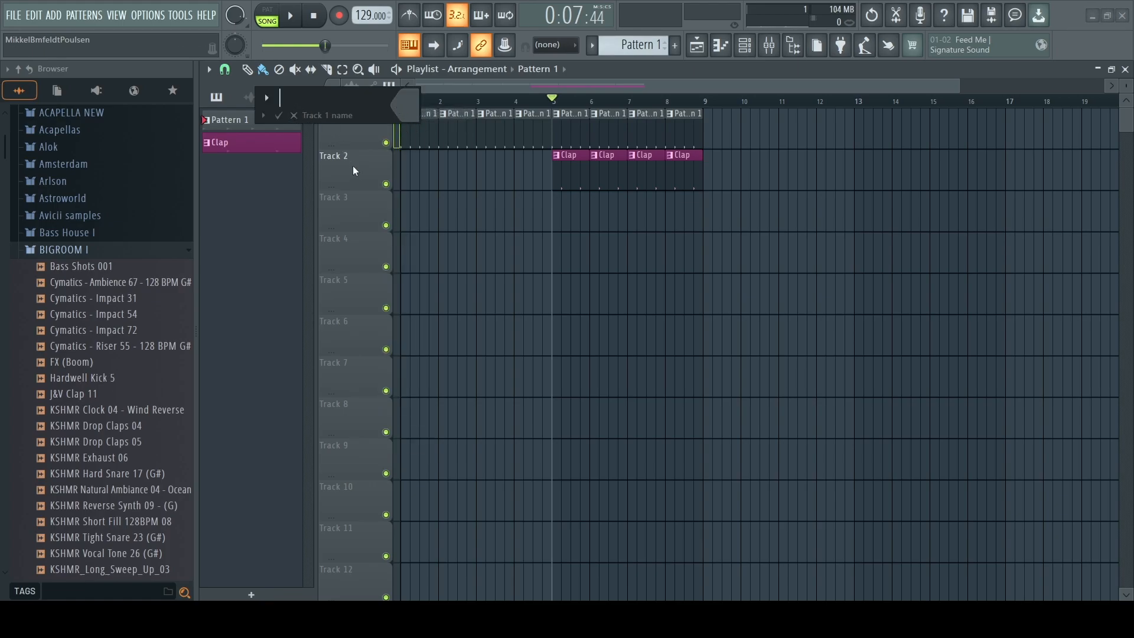
{"action": "right_click", "coordinate": [354, 112]}
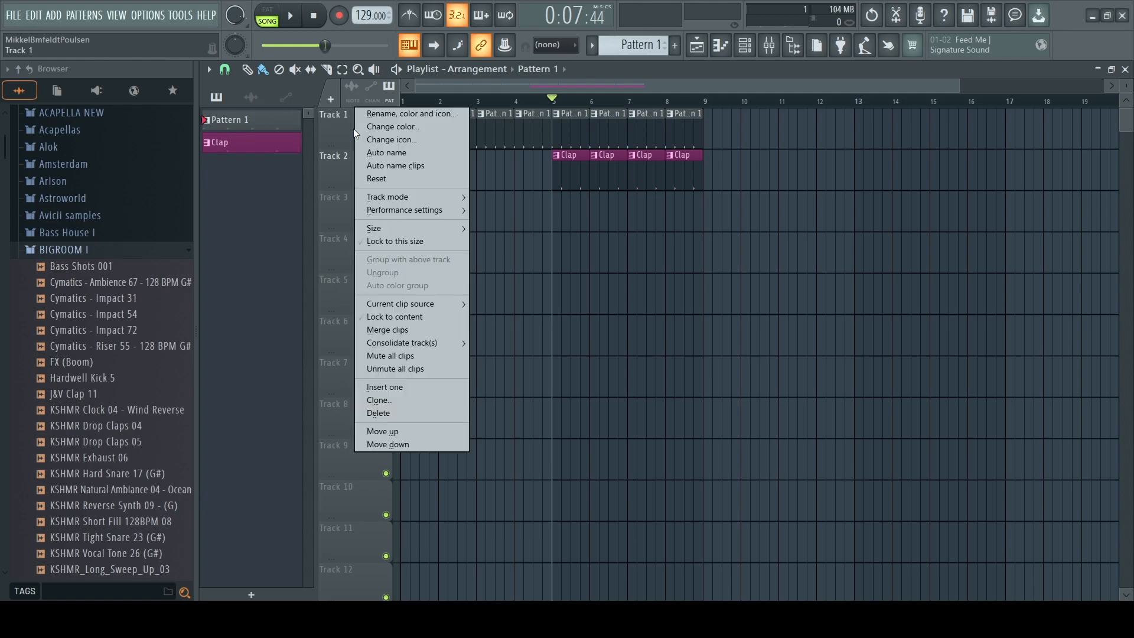
{"action": "left_click", "coordinate": [391, 154]}
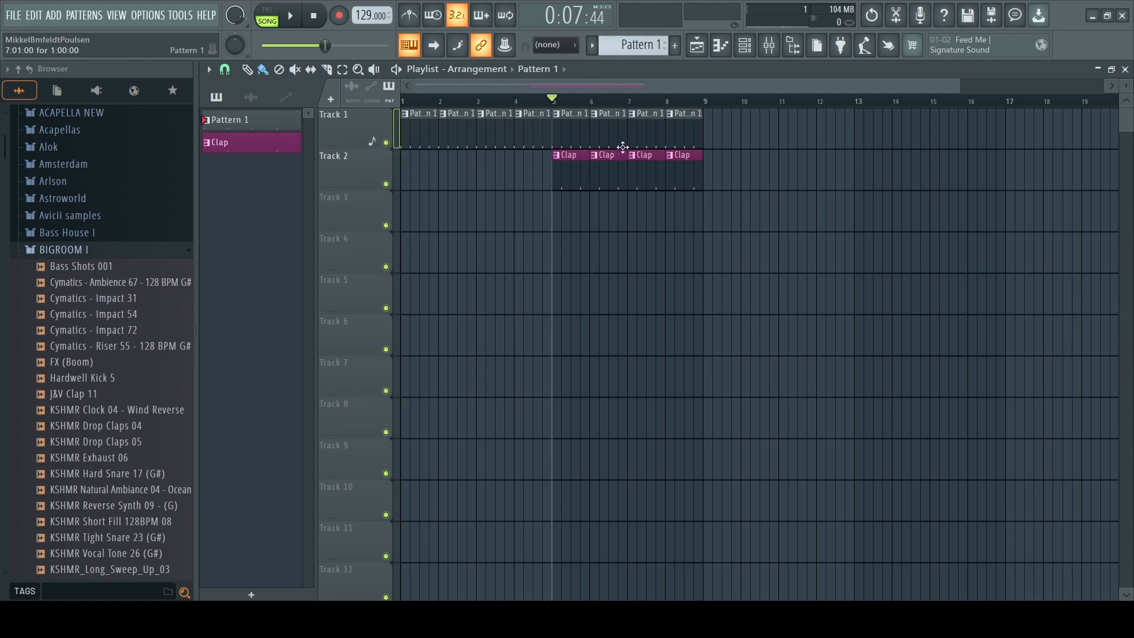
Apply Auto name to Track 2, which holds the Clap clips.
{"action": "right_click", "coordinate": [360, 166]}
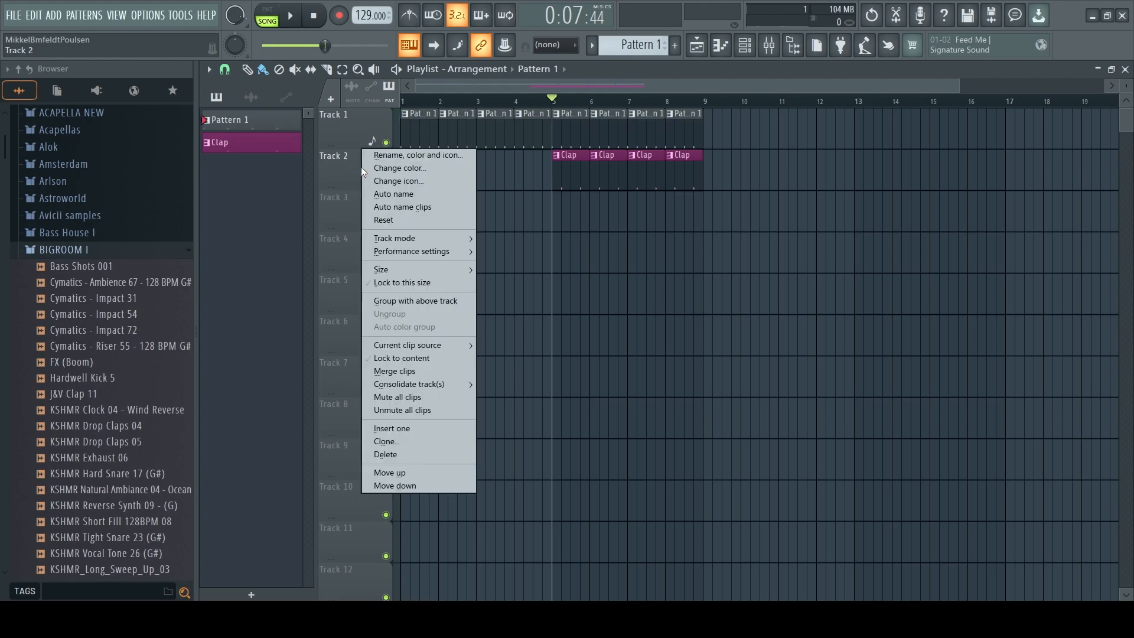
{"action": "left_click", "coordinate": [406, 192]}
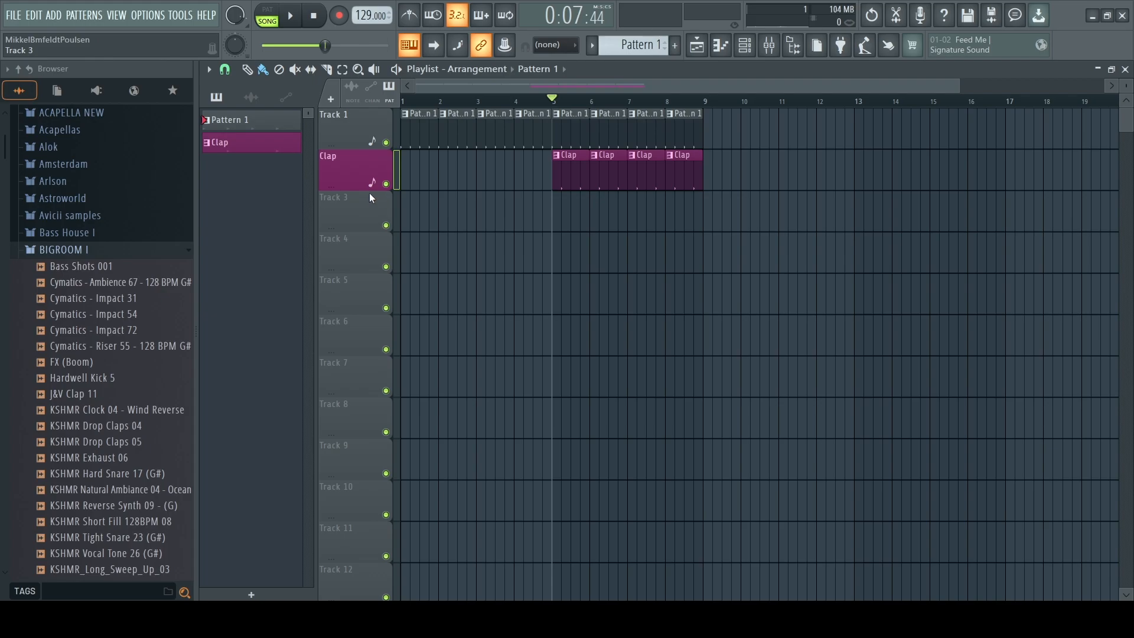
{"action": "key", "text": "ctrl+z"}
Open the mixer and the channel rack and arrange the channel rack above the mixer so both can be used together.
{"action": "left_click", "coordinate": [769, 46]}
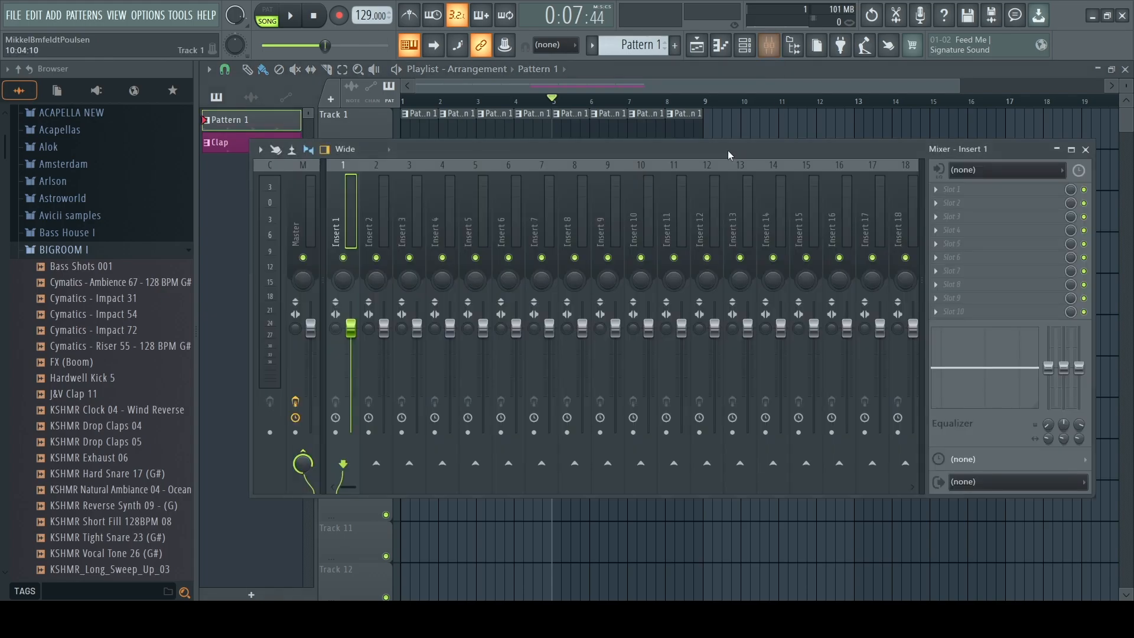
{"action": "left_click_drag", "start_coordinate": [754, 228], "coordinate": [759, 219]}
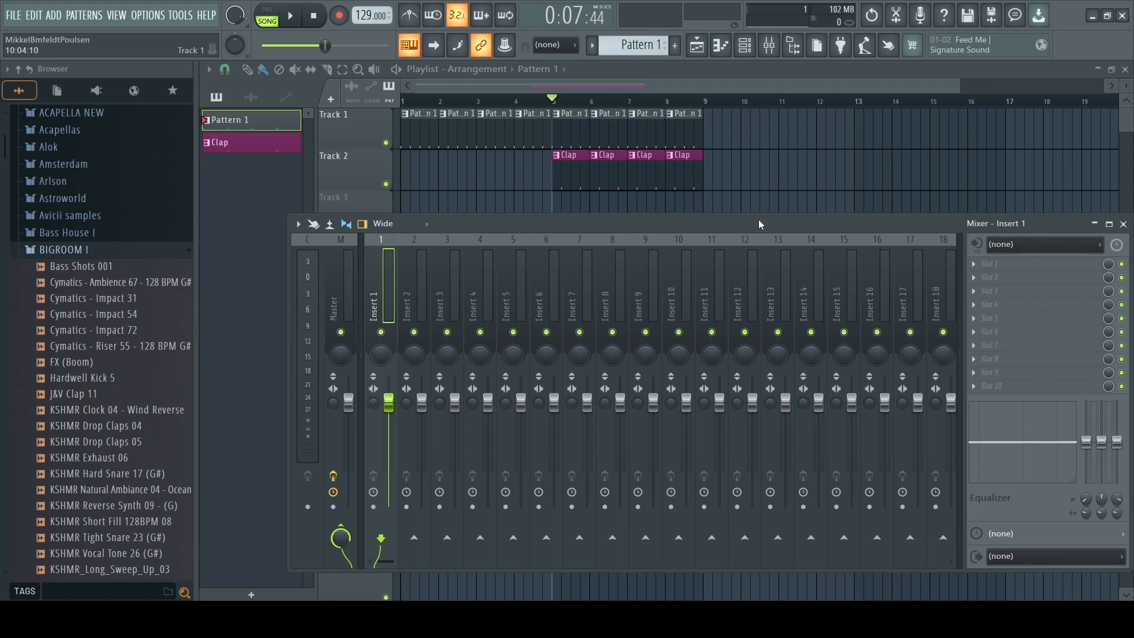
{"action": "left_click", "coordinate": [746, 45]}
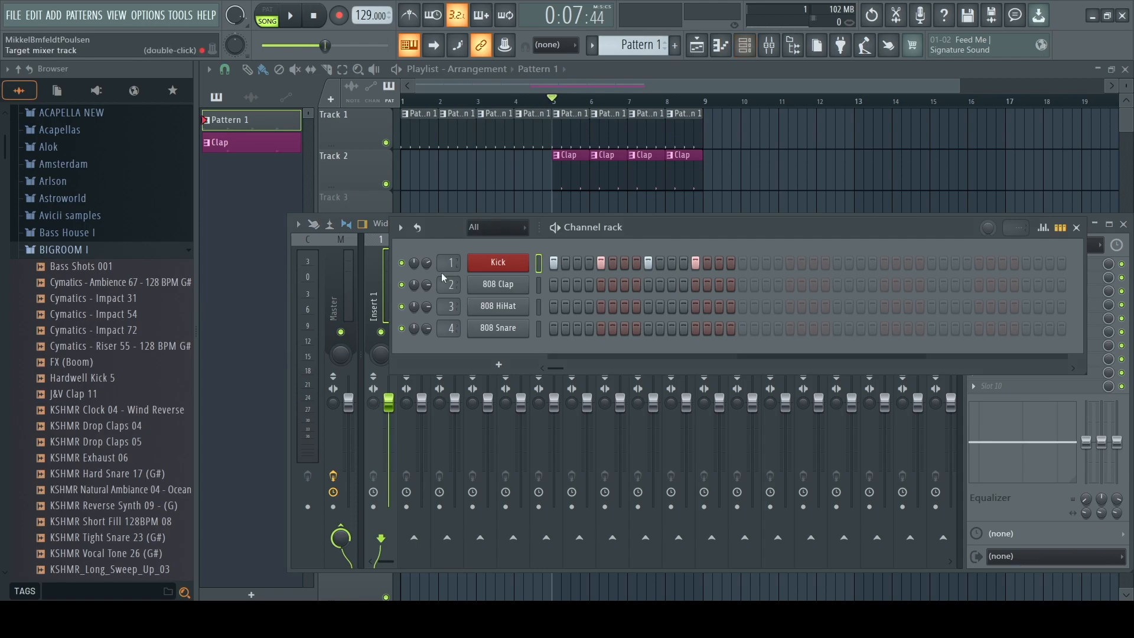
{"action": "left_click_drag", "start_coordinate": [679, 227], "coordinate": [778, 209]}
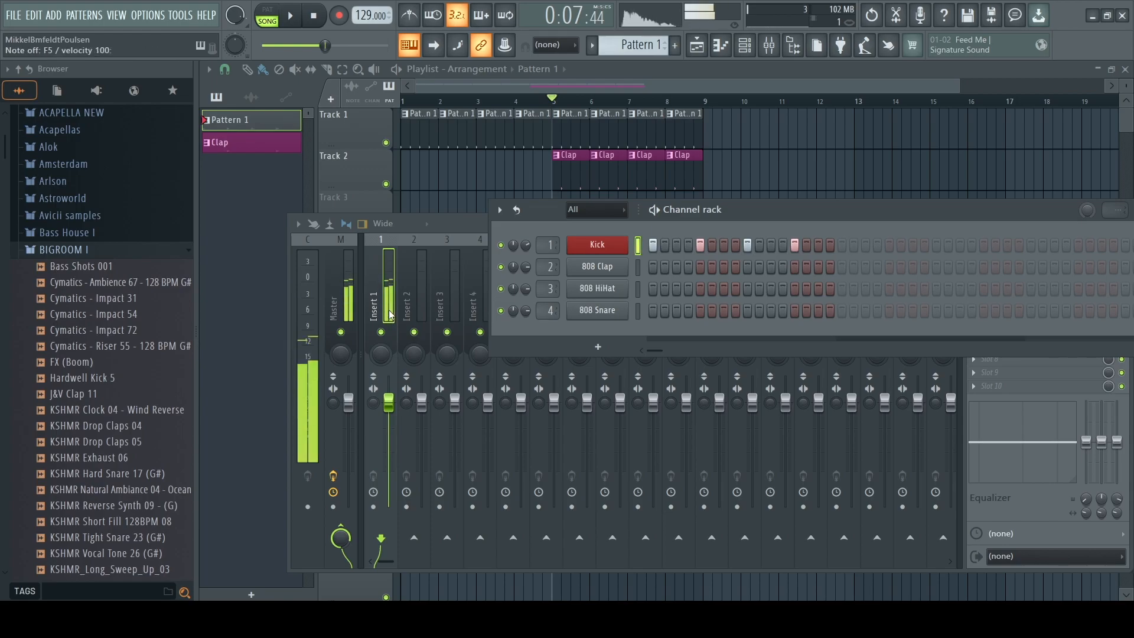
{"action": "left_click_drag", "start_coordinate": [794, 214], "coordinate": [612, 89]}
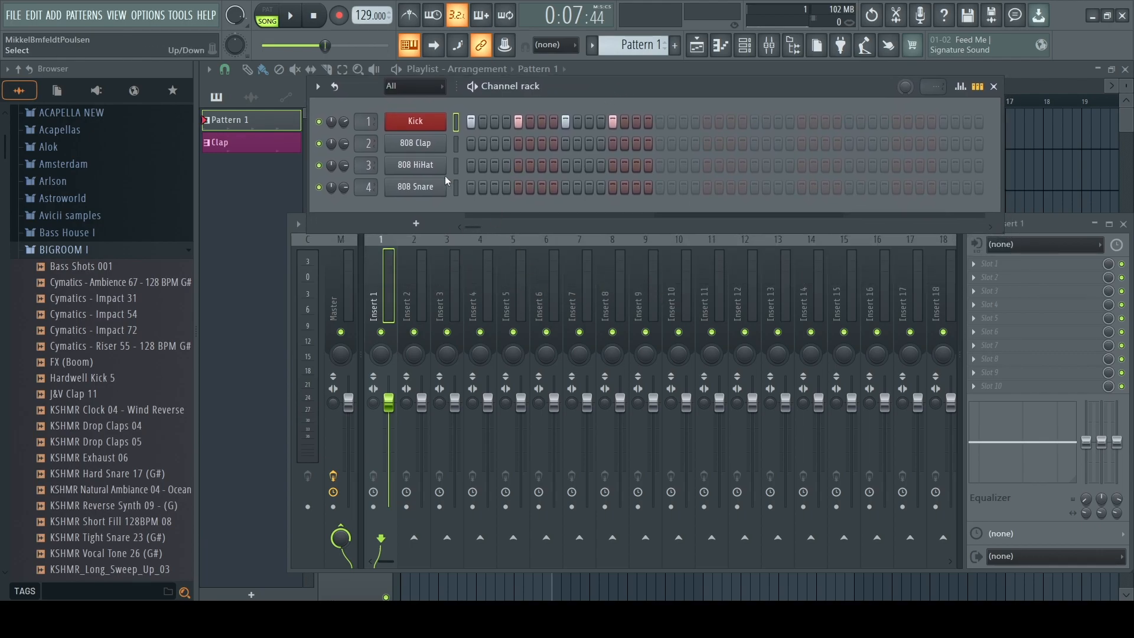
Set the Kick channel's target mixer track to Insert 2.
{"action": "left_click_drag", "start_coordinate": [366, 123], "coordinate": [366, 119]}
{"action": "right_click", "coordinate": [367, 124]}
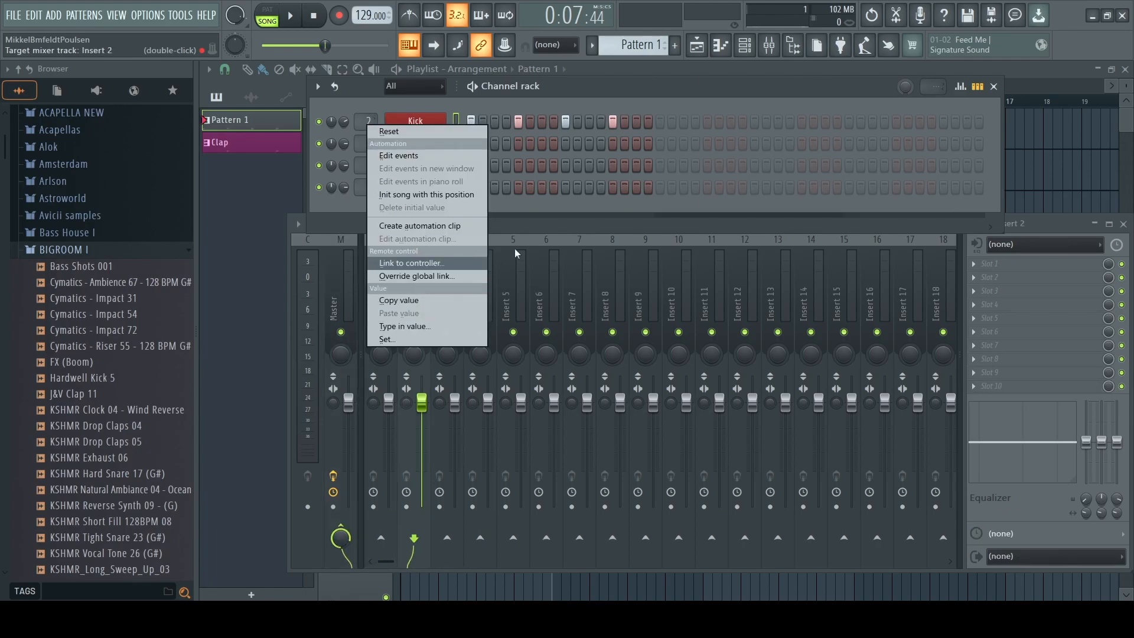
{"action": "key", "text": "Escape"}
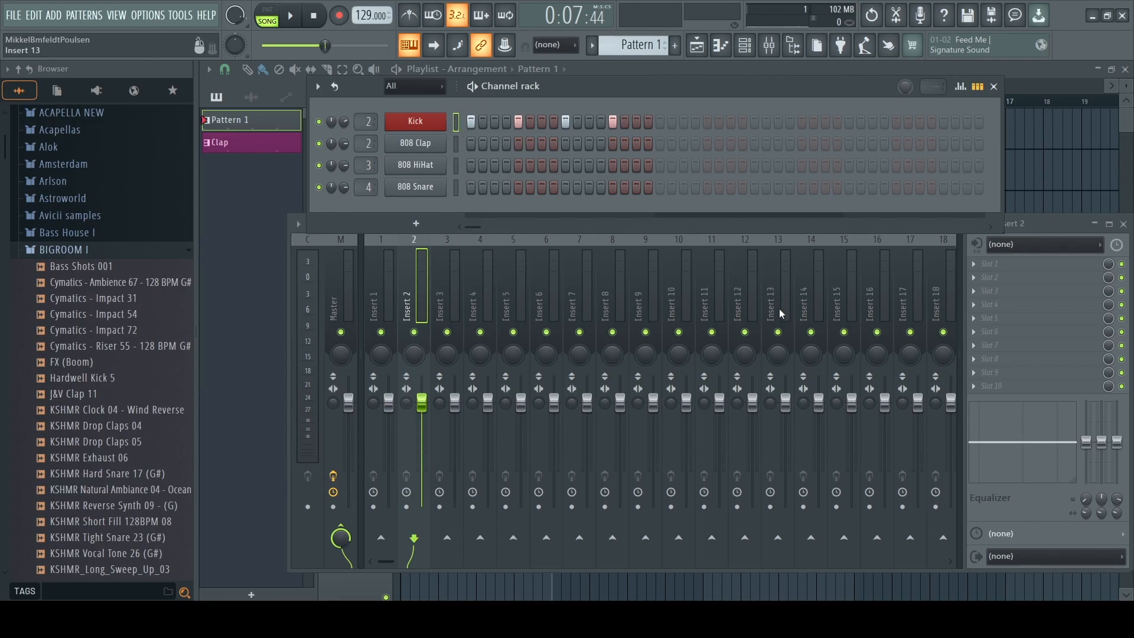
Route the selected Kick channel to mixer track Insert 10.
{"action": "left_click", "coordinate": [677, 302]}
{"action": "right_click", "coordinate": [676, 302]}
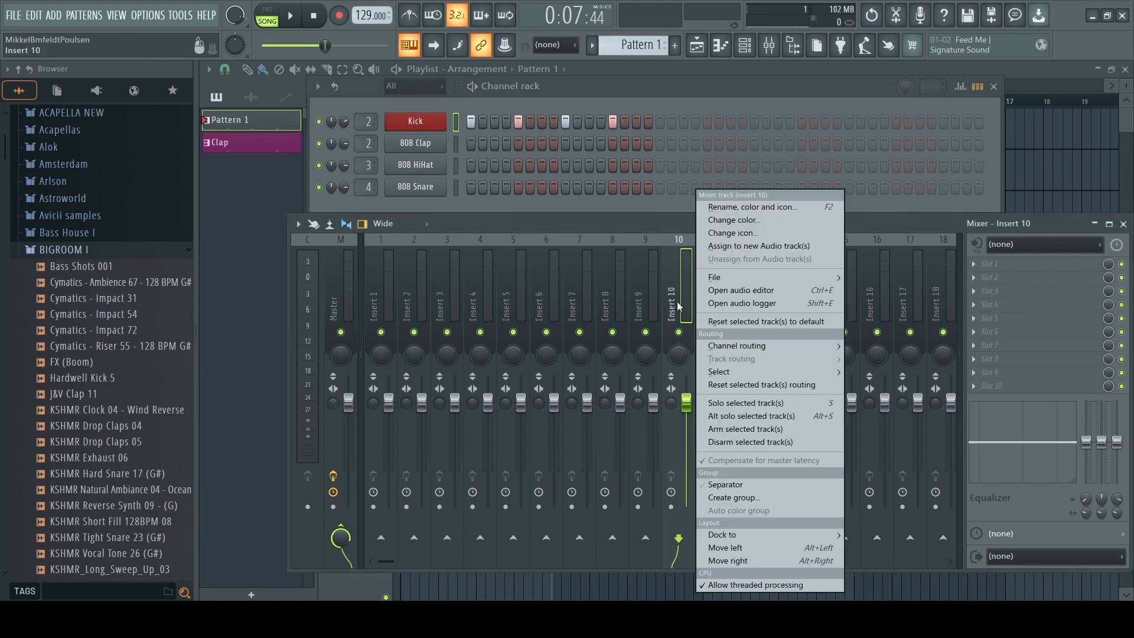
{"action": "mouse_move", "coordinate": [757, 349]}
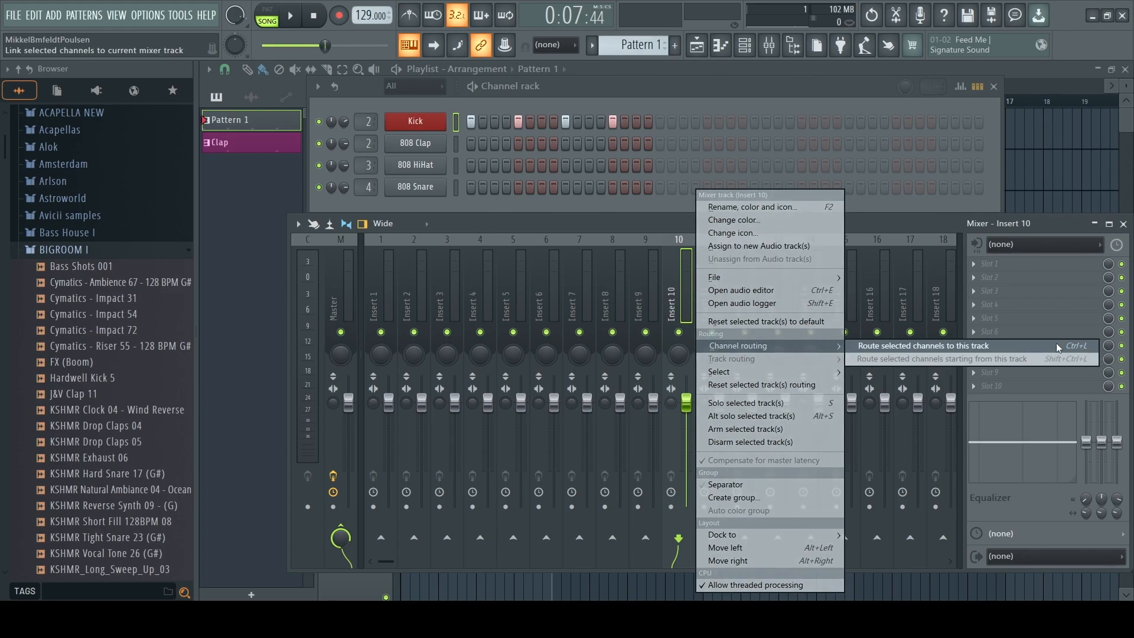
{"action": "left_click", "coordinate": [897, 347]}
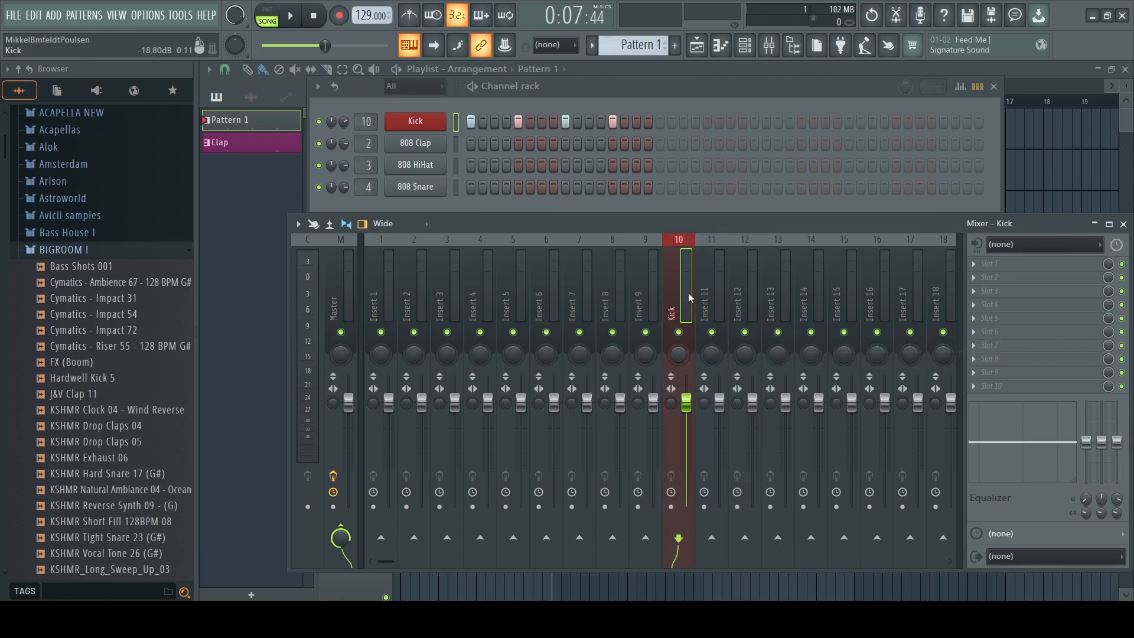
Load Fruity Reeverb 2 into the first effect slot of the Kick mixer track and audition the kick through it.
{"action": "left_click_drag", "start_coordinate": [692, 222], "coordinate": [580, 236]}
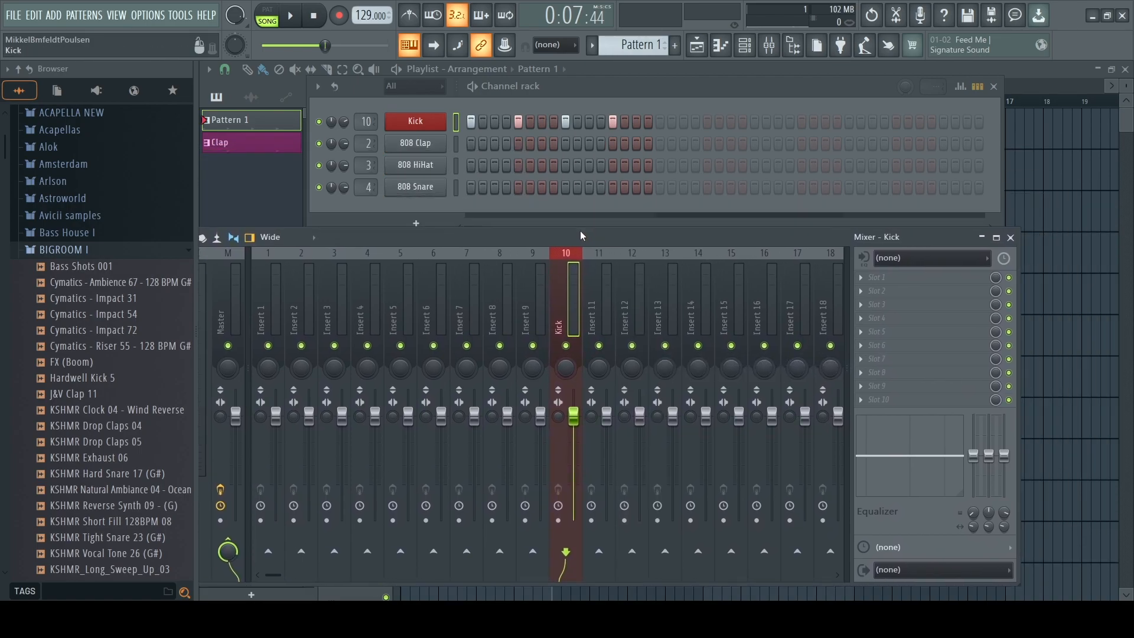
{"action": "left_click", "coordinate": [865, 281]}
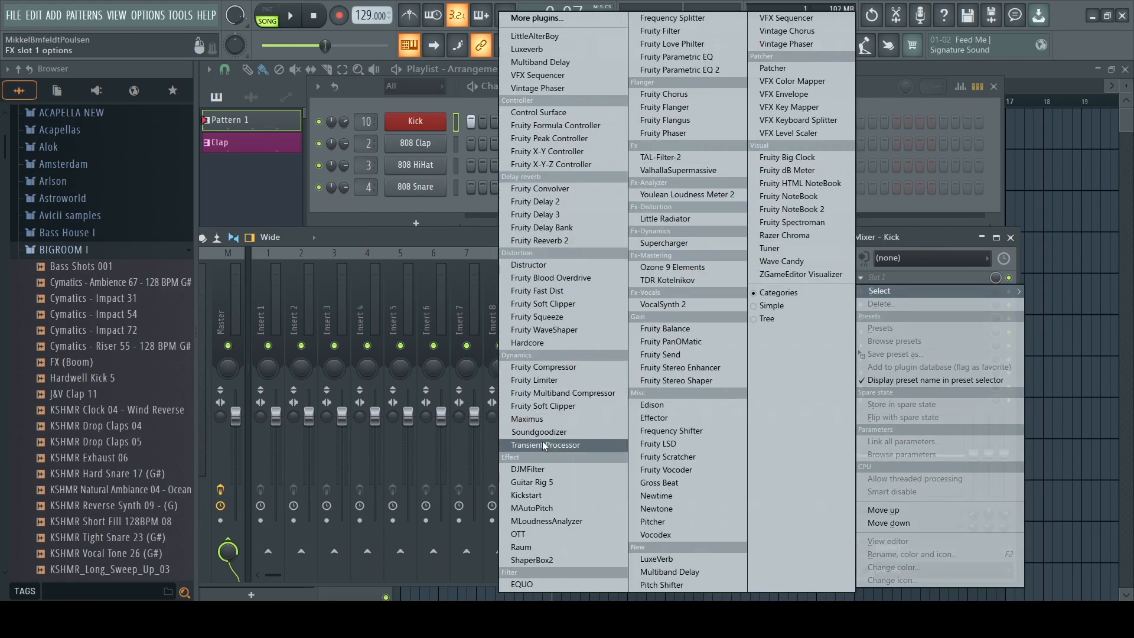
{"action": "left_click", "coordinate": [562, 241]}
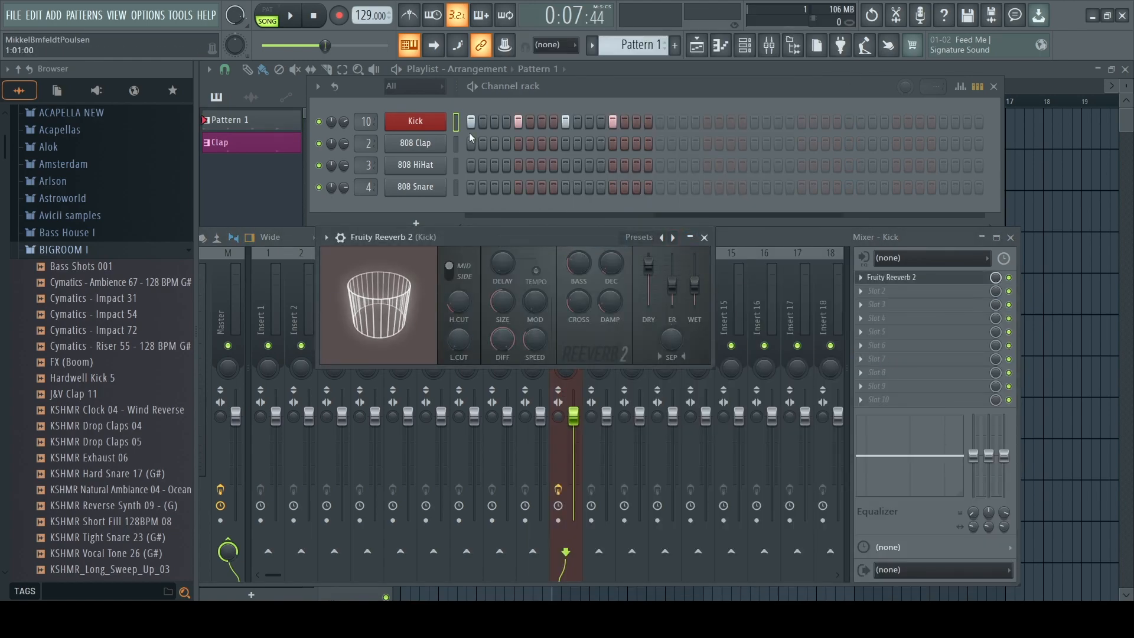
{"action": "key", "text": "r"}
{"action": "key", "text": "r"}
{"action": "key", "text": "r"}
{"action": "key", "text": "r"}
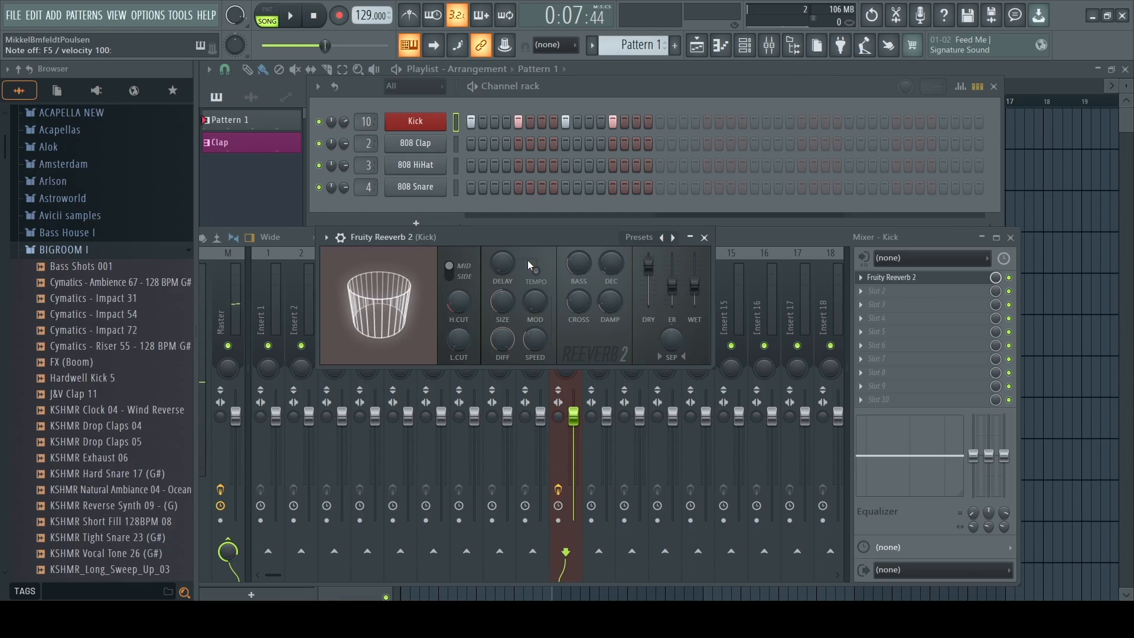
Delete Fruity Reeverb 2 from the Kick mixer track's first effect slot and confirm the deletion.
{"action": "left_click", "coordinate": [861, 277]}
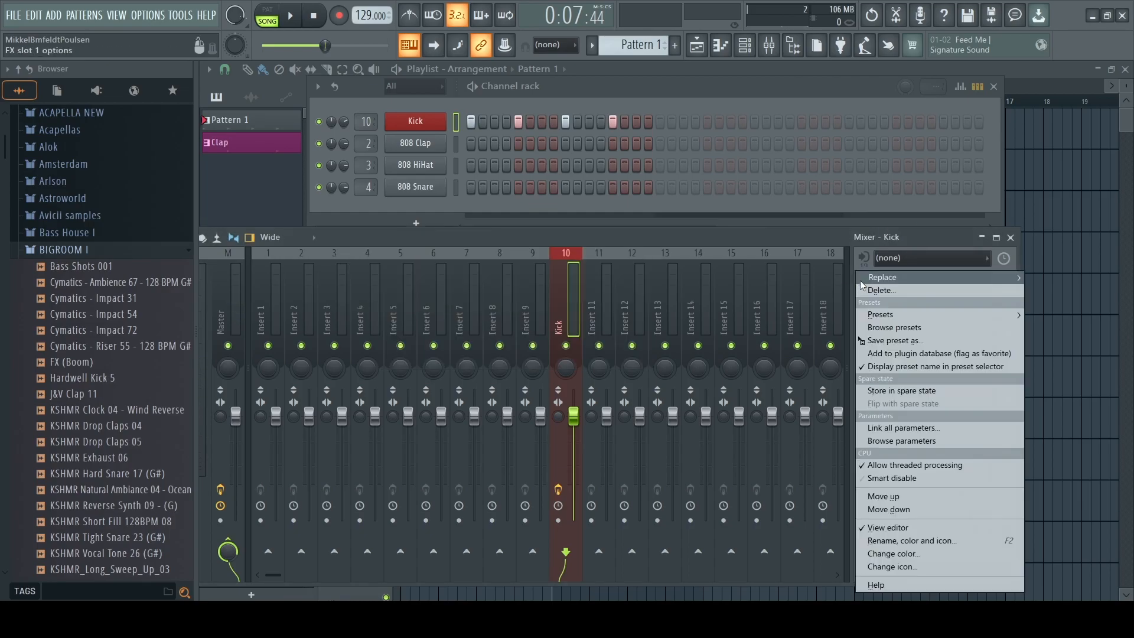
{"action": "mouse_move", "coordinate": [889, 278]}
{"action": "left_click", "coordinate": [919, 238]}
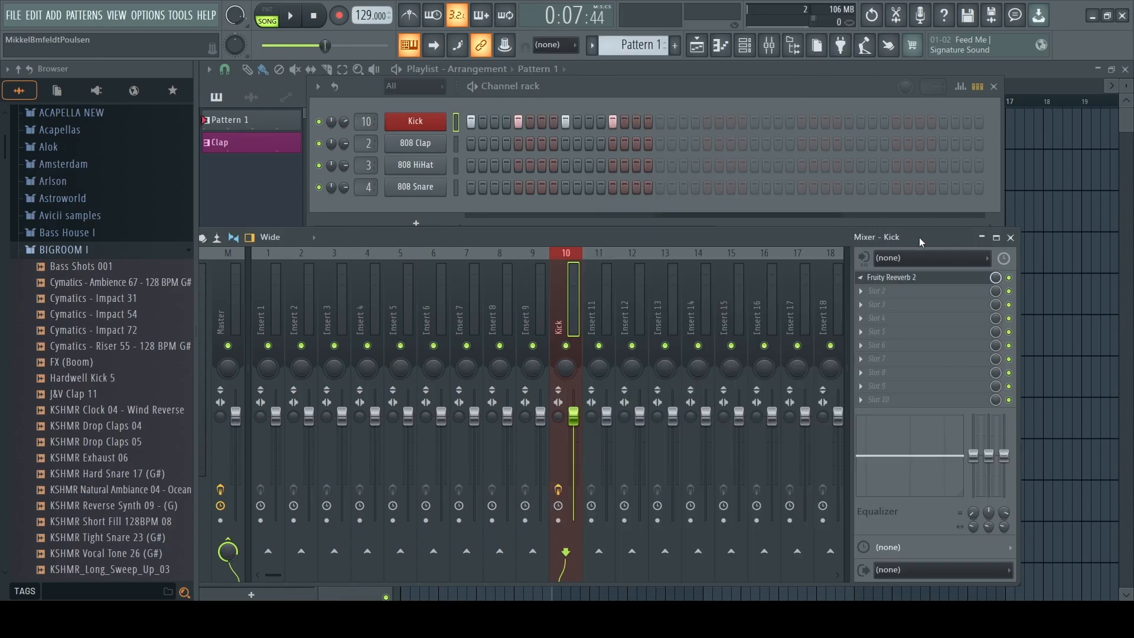
{"action": "left_click", "coordinate": [863, 280]}
{"action": "left_click", "coordinate": [874, 291]}
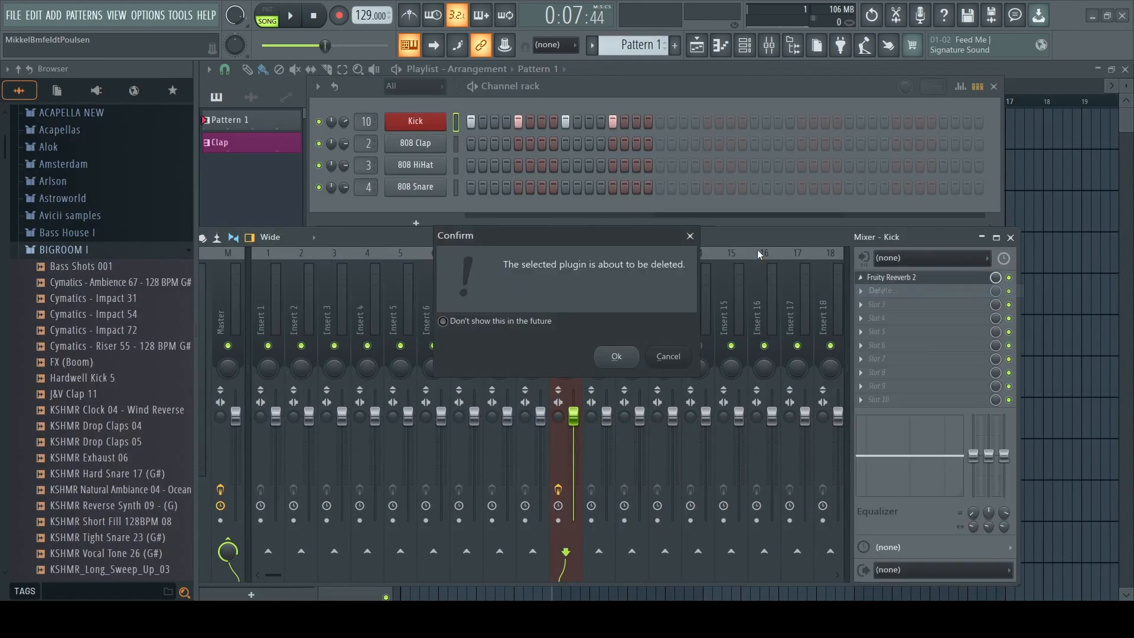
{"action": "left_click", "coordinate": [616, 356]}
Examine the effect slots of the Master and Kick mixer tracks and close the mixer and channel rack.
{"action": "left_click_drag", "start_coordinate": [651, 243], "coordinate": [759, 145]}
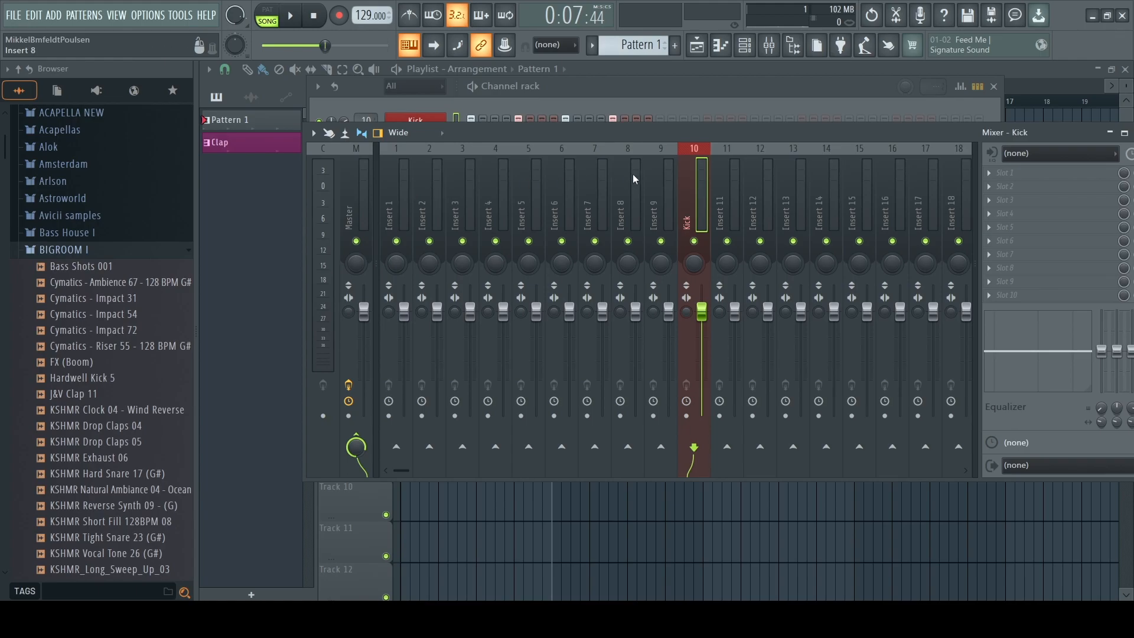
{"action": "left_click", "coordinate": [353, 208]}
{"action": "left_click_drag", "start_coordinate": [718, 133], "coordinate": [682, 140]}
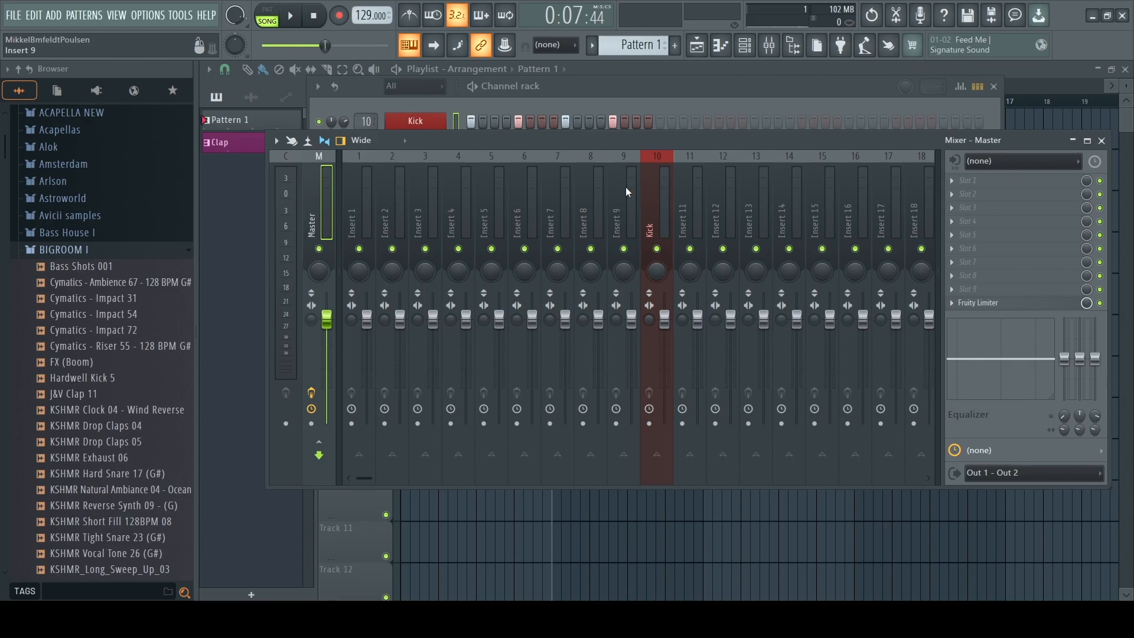
{"action": "left_click", "coordinate": [650, 227]}
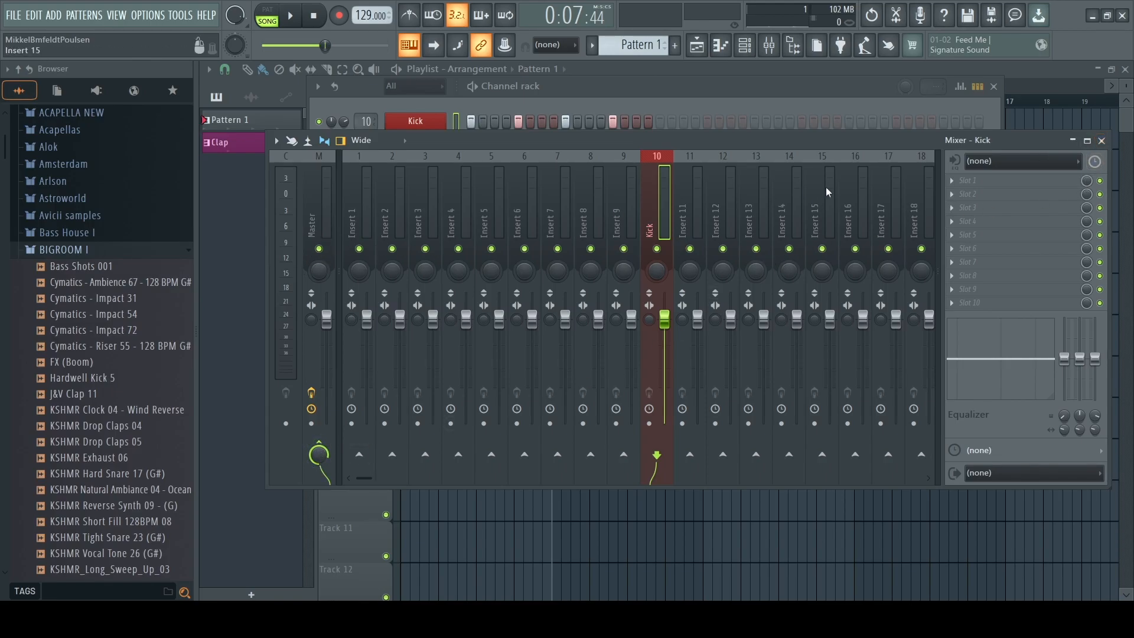
{"action": "key", "text": "F12"}
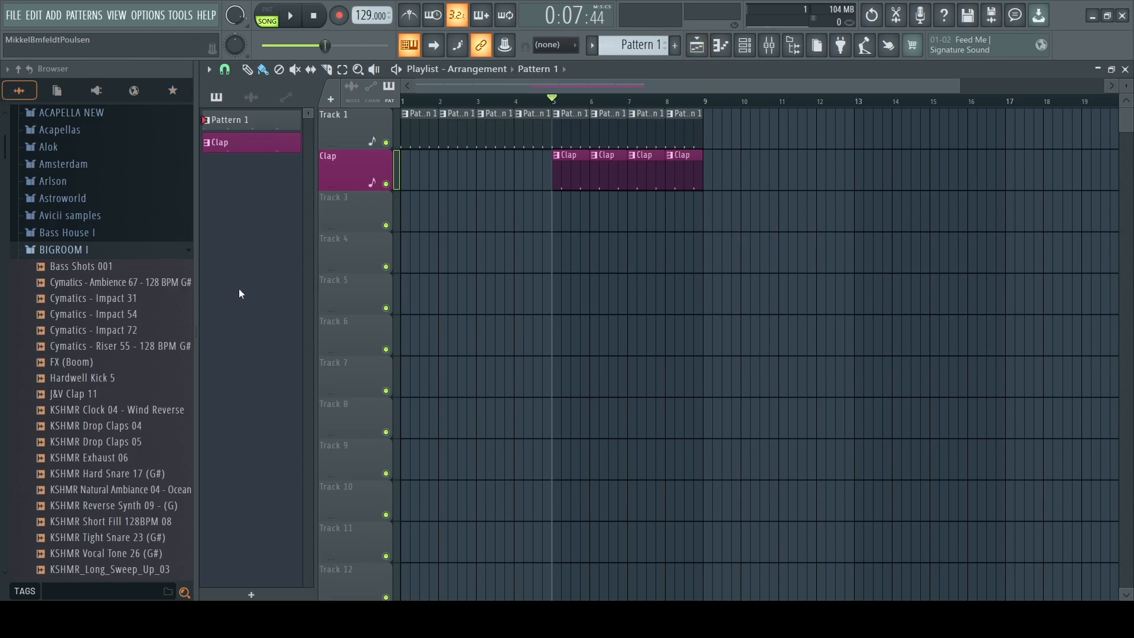
Place the J&V Clap 11 sample from the BIGROOM I pack onto playlist Track 6 at bar 5.
{"action": "scroll", "coordinate": [94, 456], "scroll_direction": "down", "scroll_amount": 3}
{"action": "scroll", "coordinate": [94, 455], "scroll_direction": "up", "scroll_amount": 7}
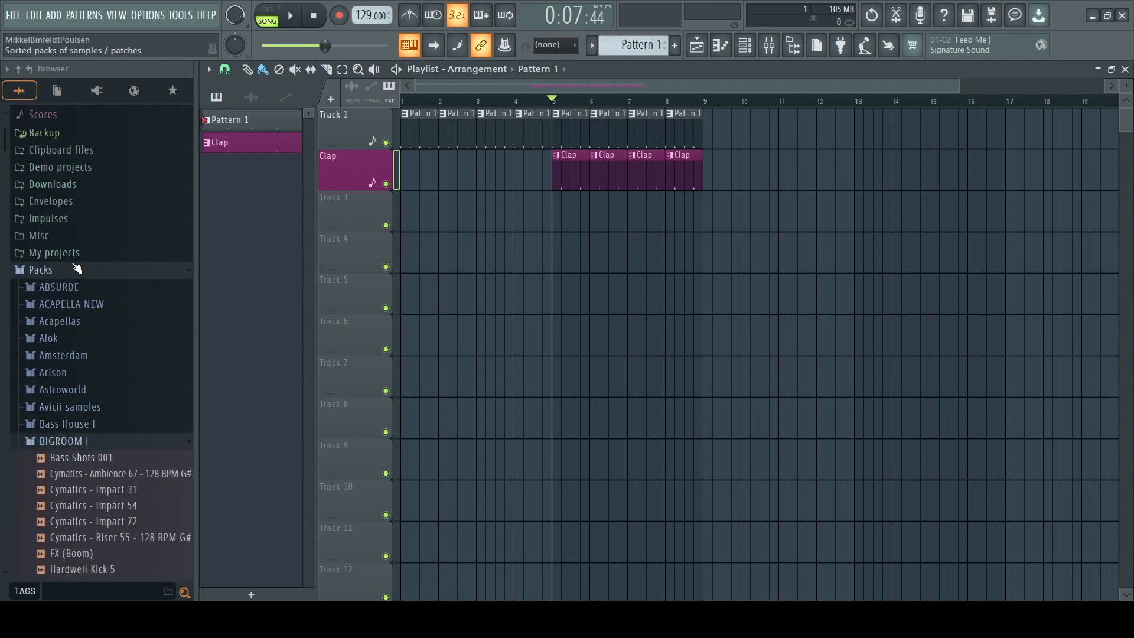
{"action": "left_click", "coordinate": [118, 275]}
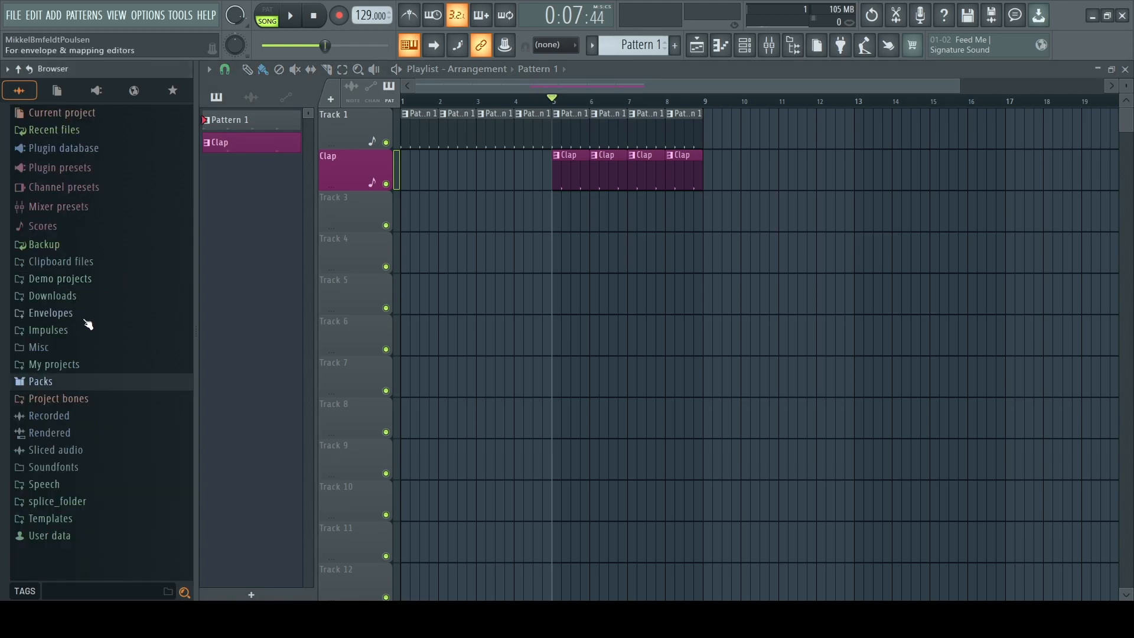
{"action": "left_click", "coordinate": [44, 383]}
{"action": "scroll", "coordinate": [83, 390], "scroll_direction": "down", "scroll_amount": 5}
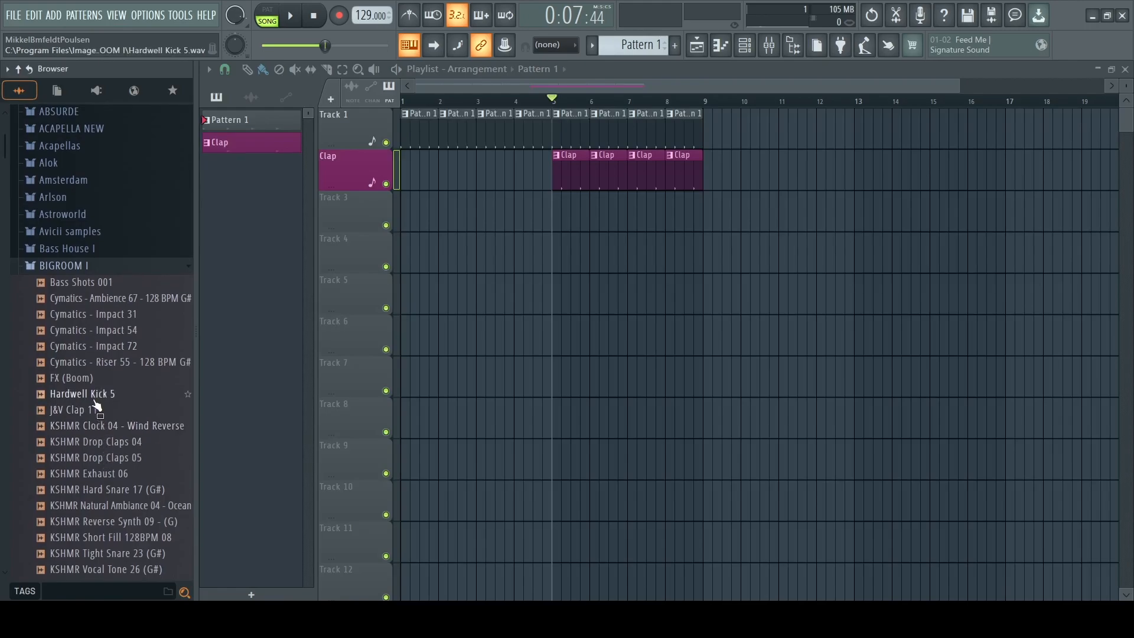
{"action": "left_click", "coordinate": [93, 412]}
{"action": "left_click_drag", "start_coordinate": [95, 417], "coordinate": [604, 339]}
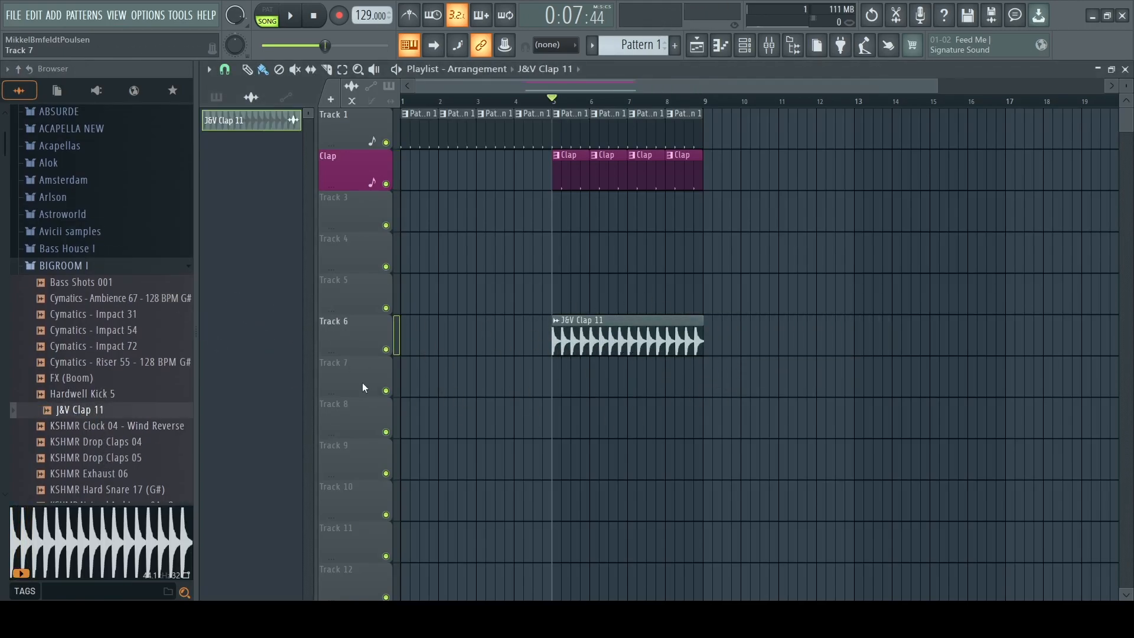
Try another J&V Clap 11 clip on Track 8 and a Hardwell Kick 5 clip on Track 5, deleting all the sample clips.
{"action": "left_click_drag", "start_coordinate": [64, 410], "coordinate": [701, 418]}
{"action": "right_click", "coordinate": [767, 429]}
{"action": "right_click", "coordinate": [610, 346]}
{"action": "left_click_drag", "start_coordinate": [83, 394], "coordinate": [725, 296]}
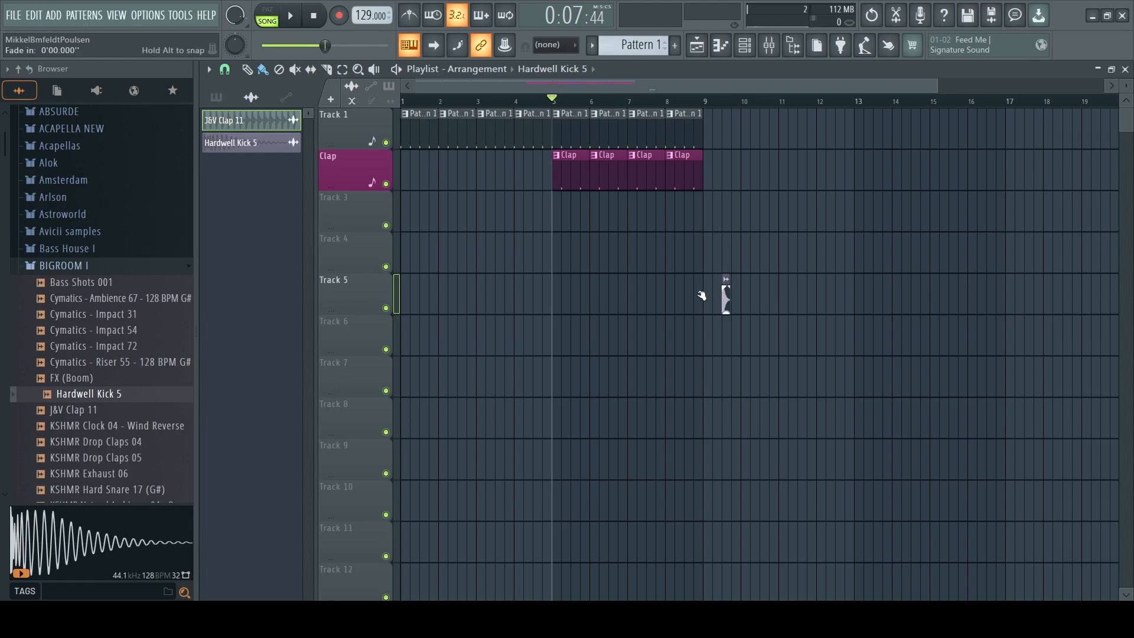
{"action": "right_click", "coordinate": [725, 298]}
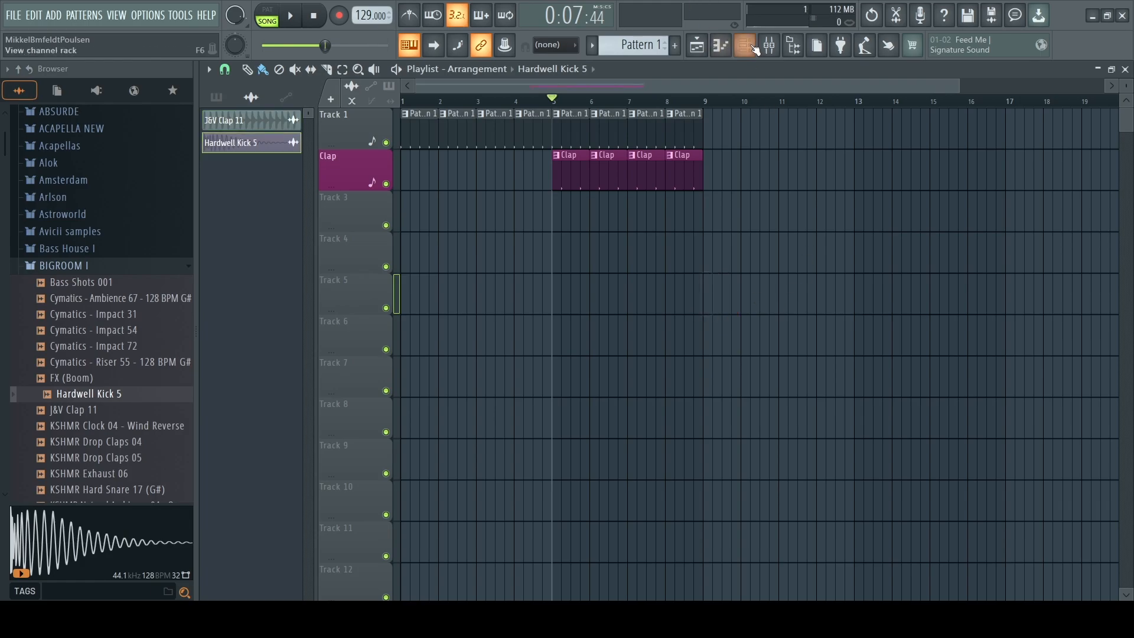
Show all channels in the channel rack, add Bass Shots 001 as a new channel, and load it onto the Hardwell Kick 5 channel.
{"action": "left_click", "coordinate": [745, 45]}
{"action": "left_click", "coordinate": [422, 86]}
{"action": "left_click", "coordinate": [429, 115]}
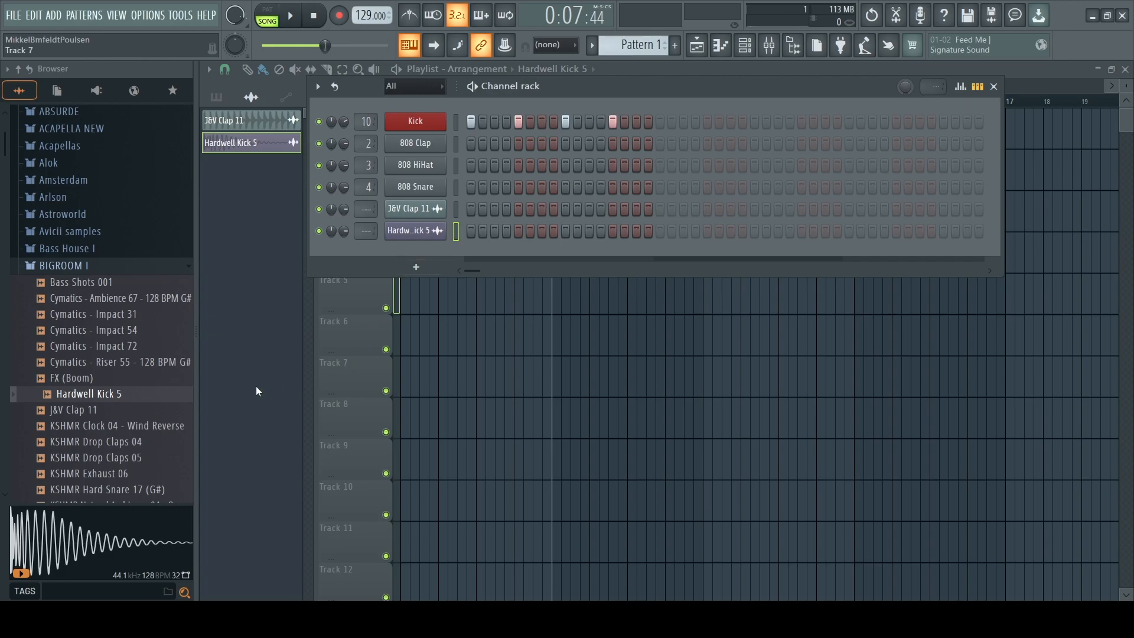
{"action": "left_click_drag", "start_coordinate": [83, 286], "coordinate": [417, 250]}
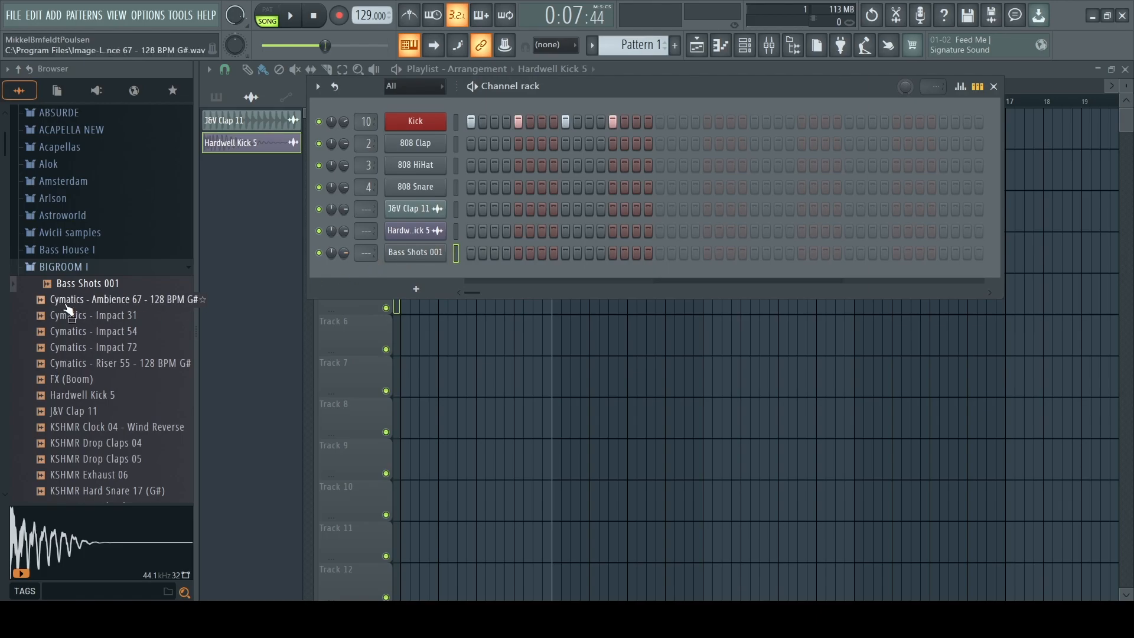
{"action": "left_click_drag", "start_coordinate": [85, 285], "coordinate": [423, 241]}
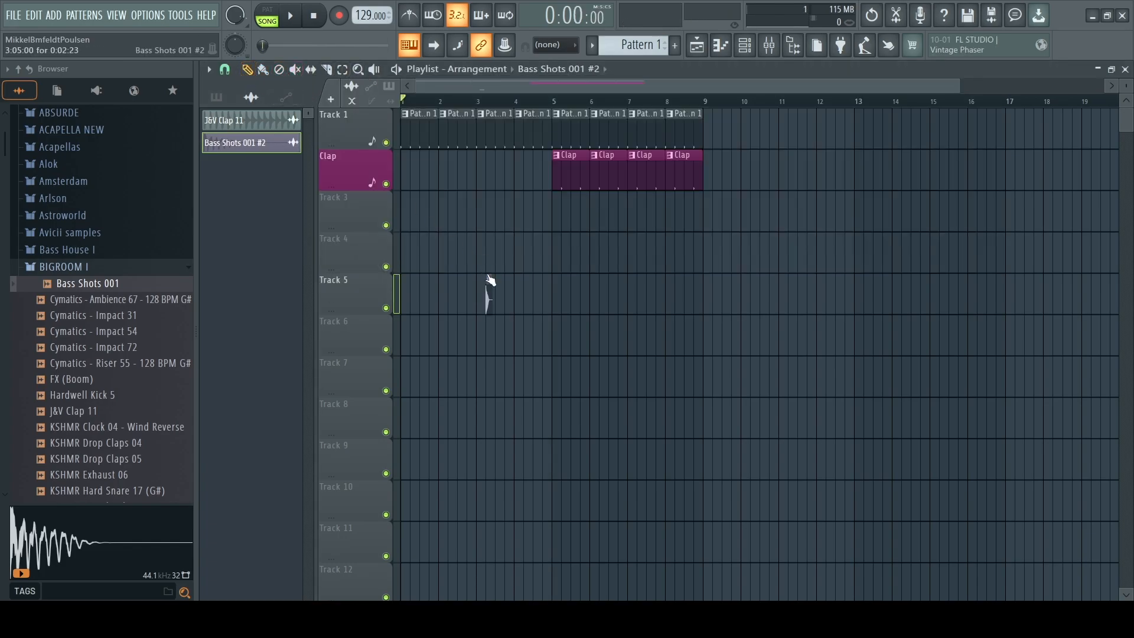
Paint a row of Clap pattern clips across Track 4 and erase them again.
{"action": "left_click", "coordinate": [614, 180]}
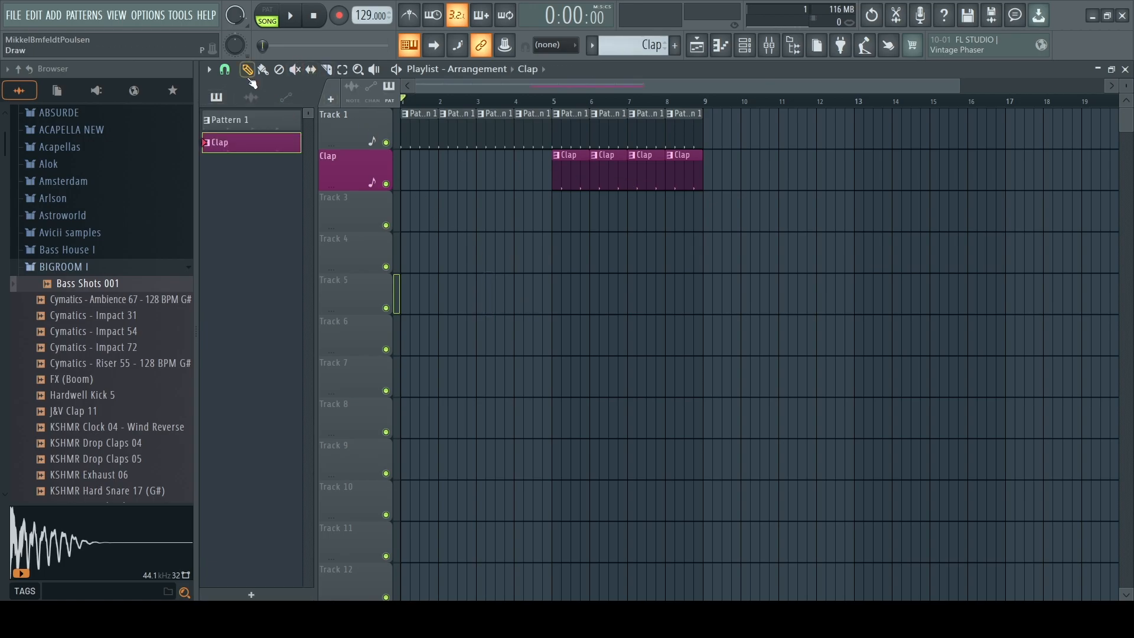
{"action": "left_click_drag", "start_coordinate": [465, 267], "coordinate": [839, 259]}
{"action": "right_click", "coordinate": [791, 257]}
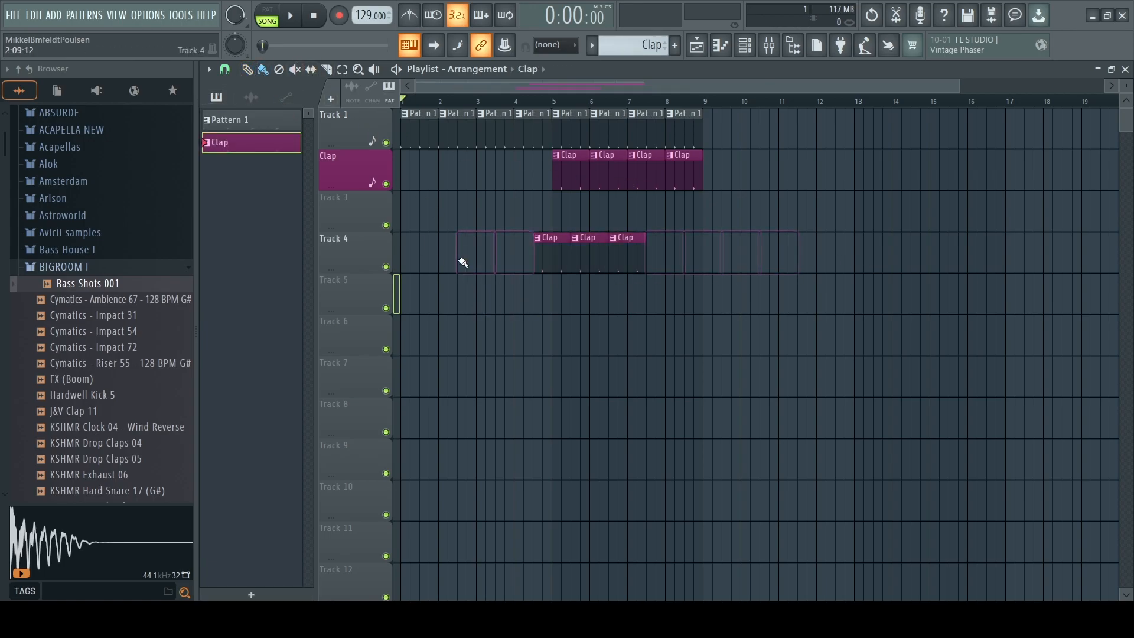
Delete the four Clap clips and the bar 8 Pattern 1 clip, restoring the Pattern 1 clip and the Clap clips at bars 7 and 8.
{"action": "left_click", "coordinate": [279, 69]}
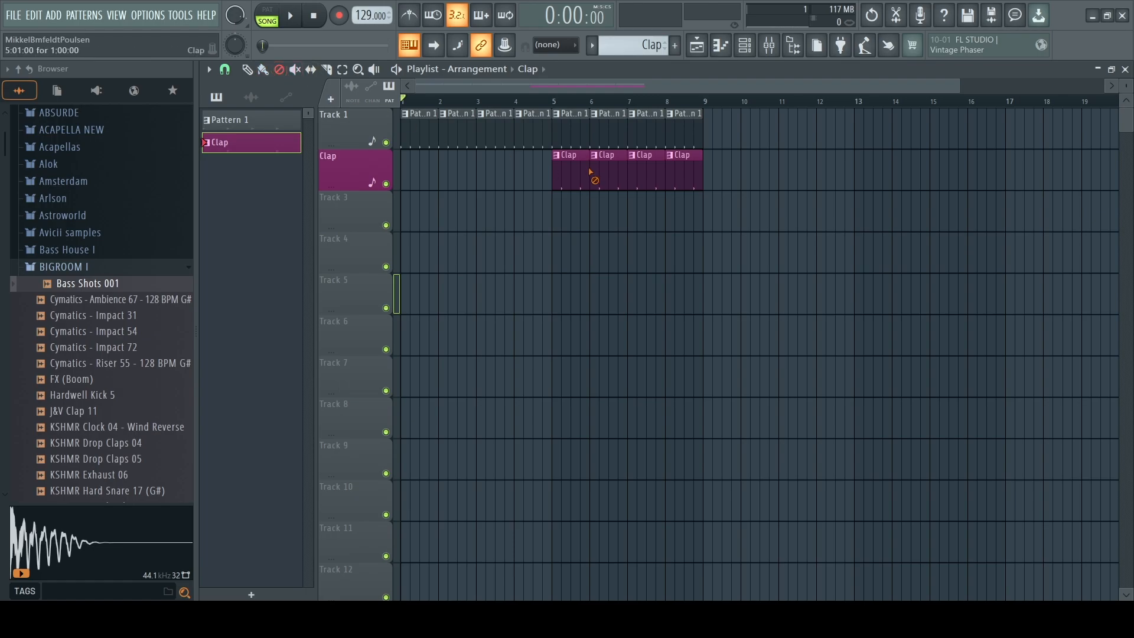
{"action": "left_click", "coordinate": [248, 71]}
{"action": "right_click", "coordinate": [571, 168]}
{"action": "right_click", "coordinate": [607, 177]}
{"action": "right_click", "coordinate": [646, 177]}
{"action": "right_click", "coordinate": [679, 179]}
{"action": "key", "text": "ctrl+z"}
{"action": "key", "text": "ctrl+z"}
{"action": "key", "text": "ctrl+alt+z"}
{"action": "key", "text": "ctrl+alt+z"}
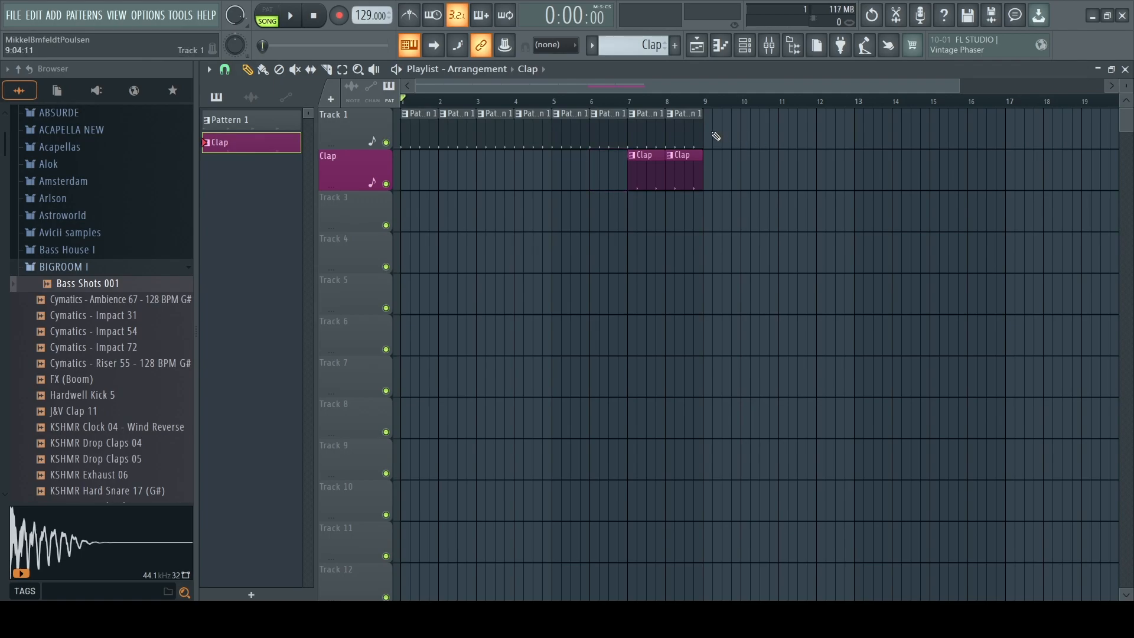
{"action": "right_click", "coordinate": [688, 131]}
{"action": "key", "text": "ctrl+z"}
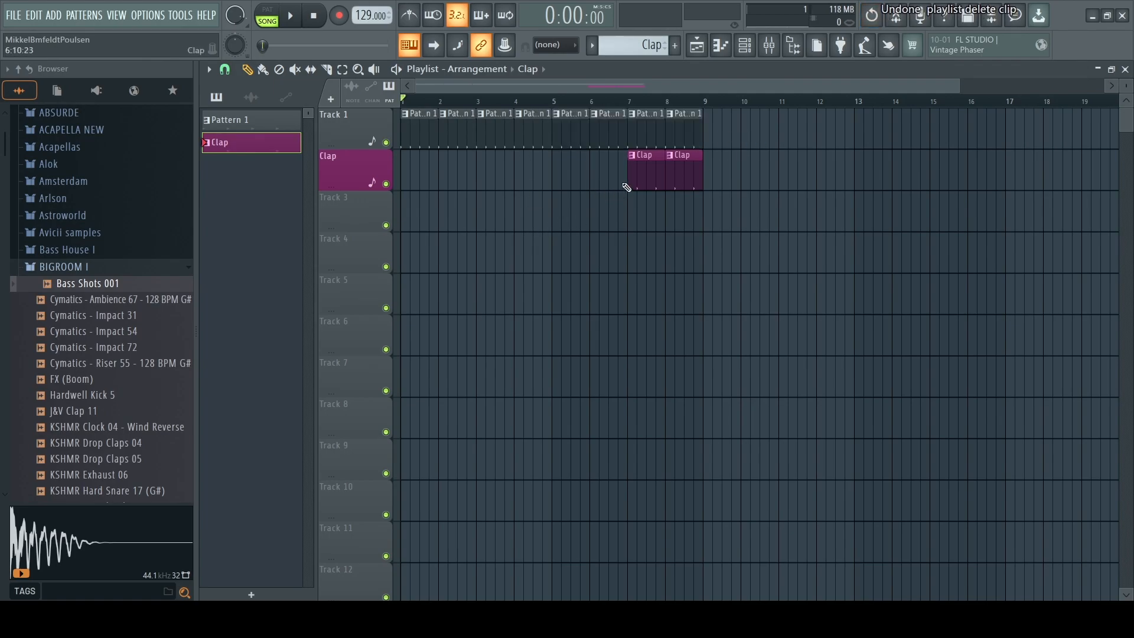
Redraw the Clap clips at bars 5 and 6 on the Clap track and toggle muting on the Clap clips.
{"action": "left_click", "coordinate": [561, 178]}
{"action": "left_click", "coordinate": [594, 175]}
{"action": "left_click", "coordinate": [294, 70]}
{"action": "left_click", "coordinate": [567, 176]}
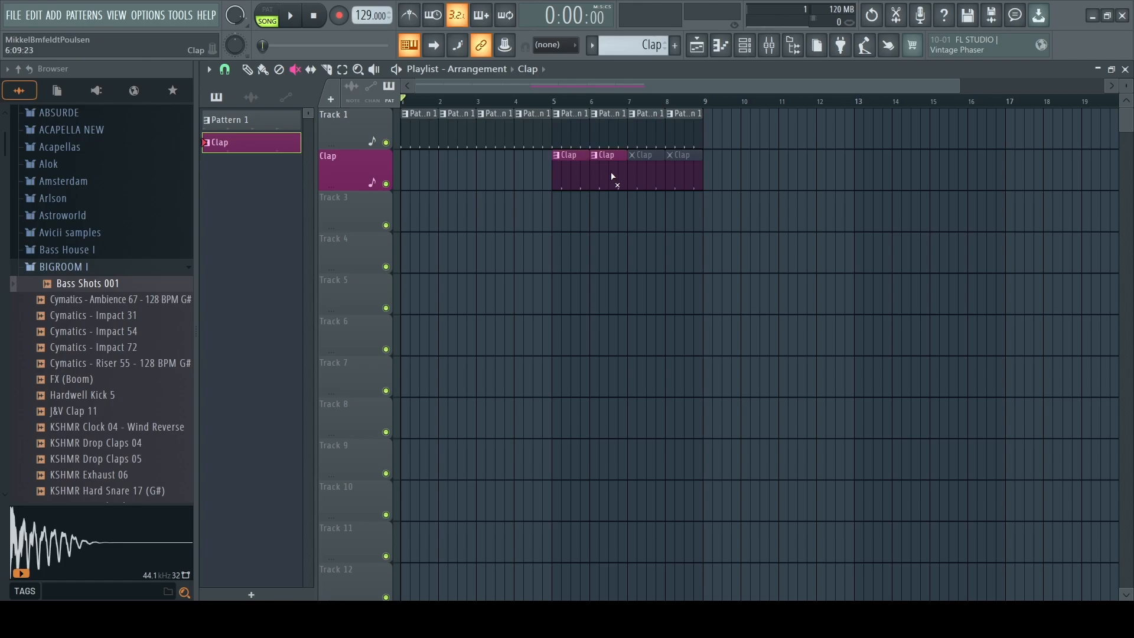
Slice the Clap clips on the Clap track in half with the Slice tool and undo all the slices.
{"action": "left_click", "coordinate": [327, 71]}
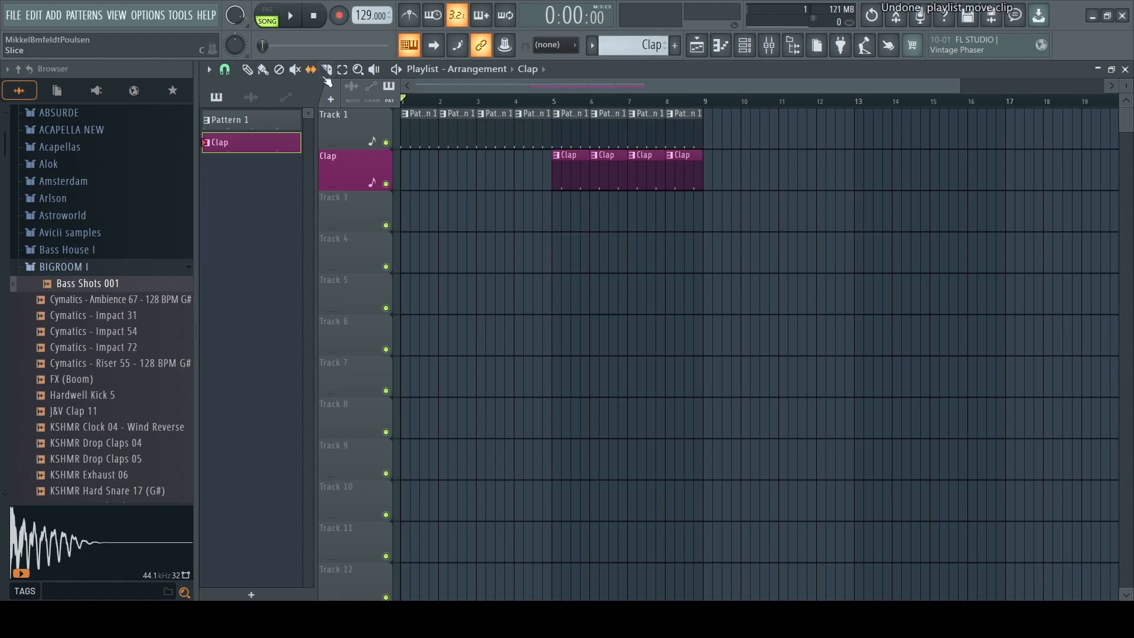
{"action": "left_click_drag", "start_coordinate": [571, 189], "coordinate": [581, 229]}
{"action": "left_click_drag", "start_coordinate": [615, 158], "coordinate": [612, 220]}
{"action": "mouse_move", "coordinate": [649, 157]}
{"action": "left_mouse_down"}
{"action": "mouse_move", "coordinate": [649, 206]}
{"action": "mouse_move", "coordinate": [685, 224]}
{"action": "left_mouse_up"}
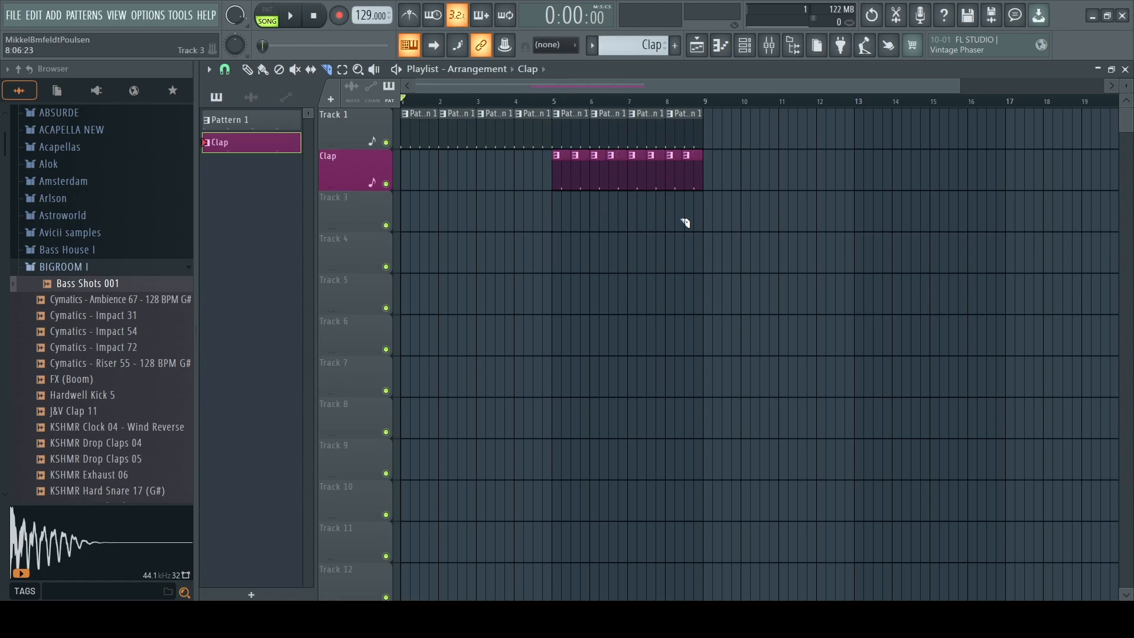
{"action": "key", "text": "ctrl+z"}
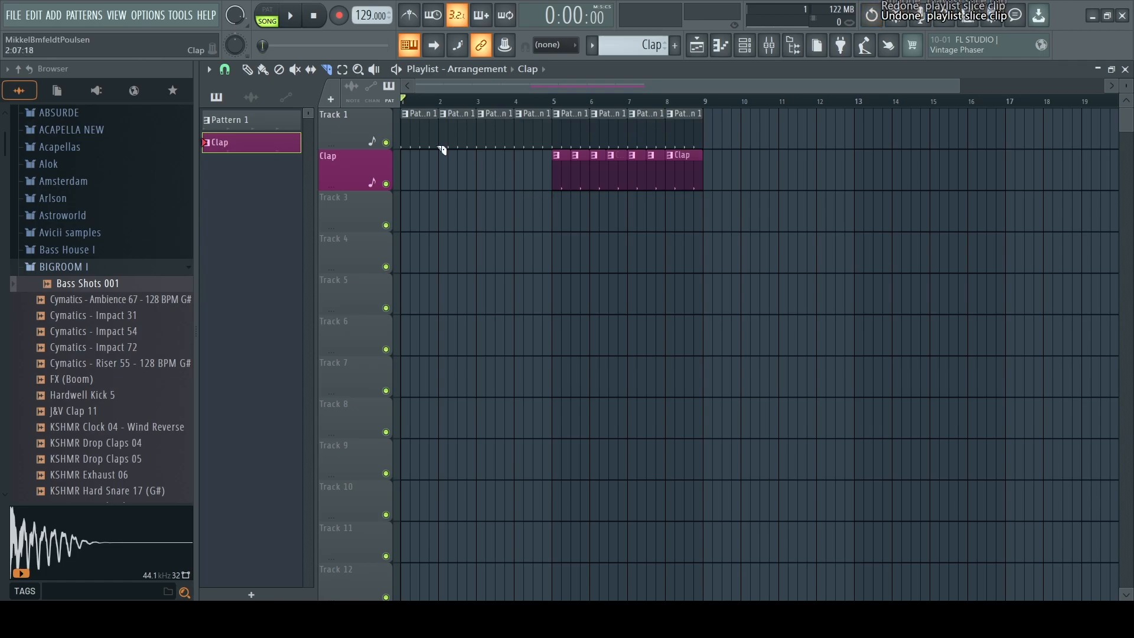
{"action": "key", "text": "ctrl+z"}
{"action": "key", "text": "ctrl+z"}
{"action": "key", "text": "ctrl+z"}
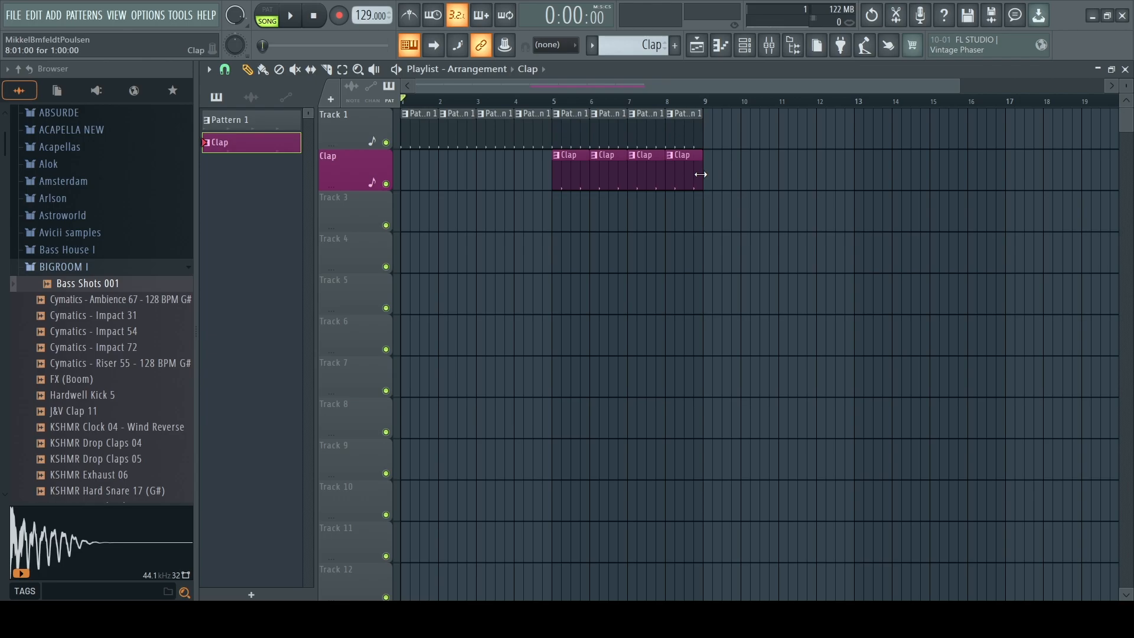
{"action": "left_click_drag", "start_coordinate": [707, 175], "coordinate": [699, 138]}
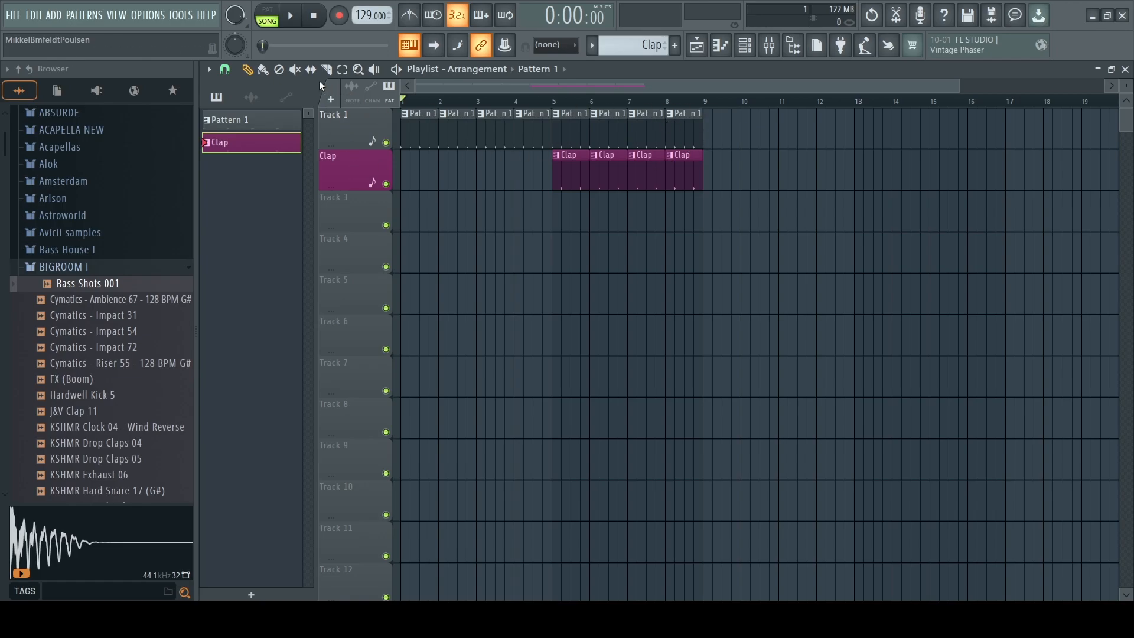
Select all clips on Track 1 and the Clap track, try moving them along the timeline, and undo the move.
{"action": "left_click", "coordinate": [342, 69]}
{"action": "left_click_drag", "start_coordinate": [750, 227], "coordinate": [526, 107]}
{"action": "left_click_drag", "start_coordinate": [770, 188], "coordinate": [436, 107]}
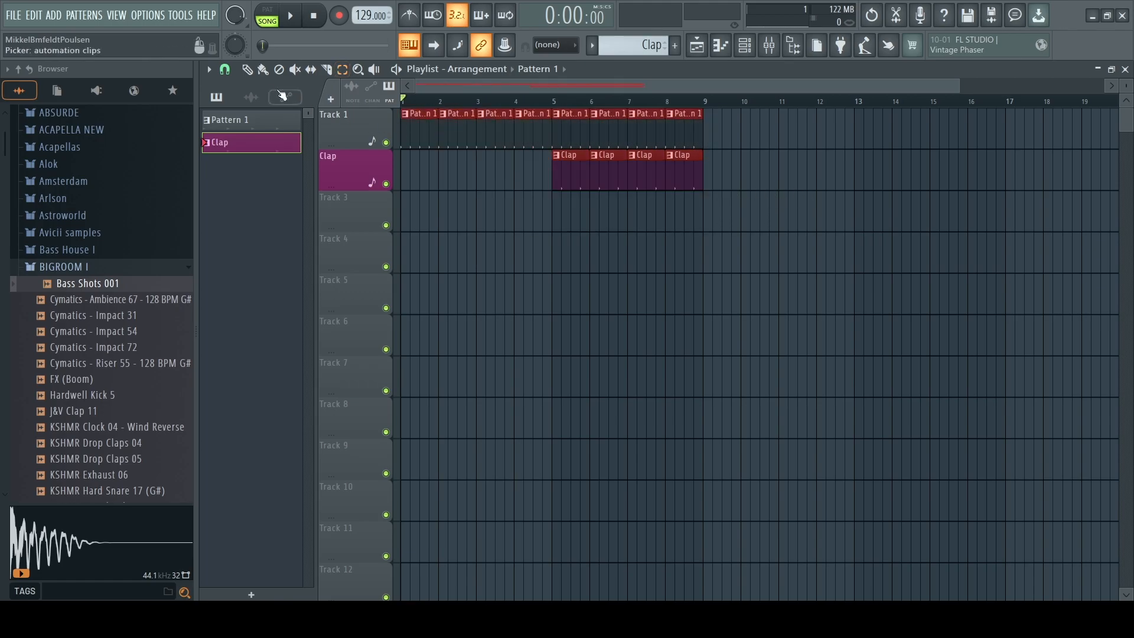
{"action": "left_click_drag", "start_coordinate": [738, 230], "coordinate": [402, 109]}
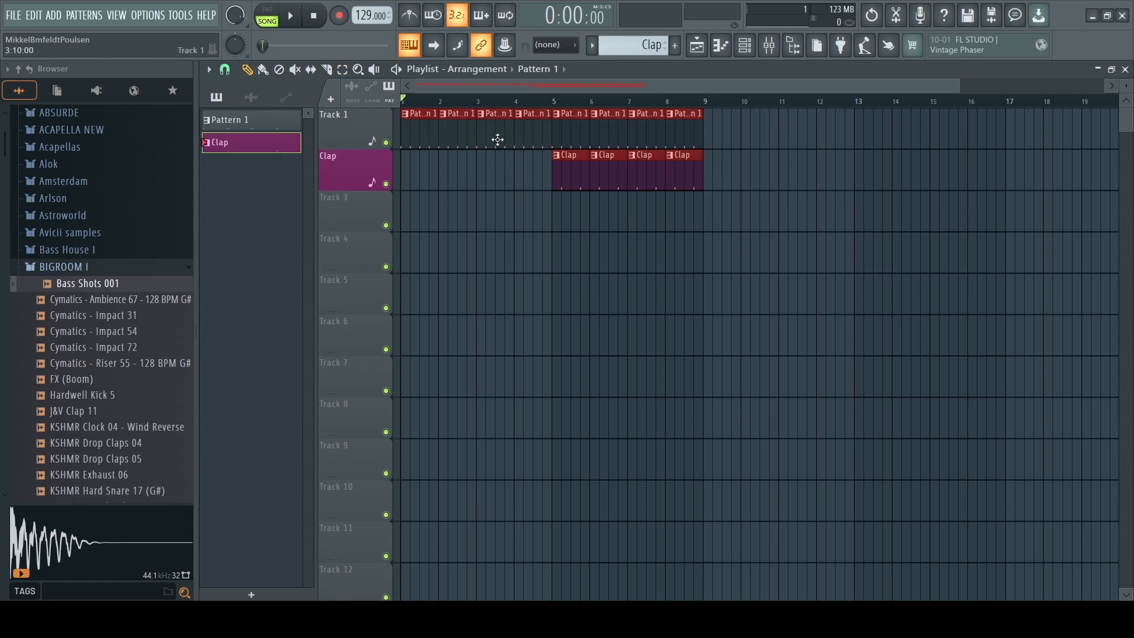
{"action": "left_click_drag", "start_coordinate": [498, 139], "coordinate": [790, 160]}
{"action": "key", "text": "ctrl+z"}
Zoom into the arranged clips with the Zoom tool, enlarge the playlist tracks, and look along the timeline.
{"action": "left_click", "coordinate": [358, 69]}
{"action": "left_click_drag", "start_coordinate": [850, 478], "coordinate": [391, 131]}
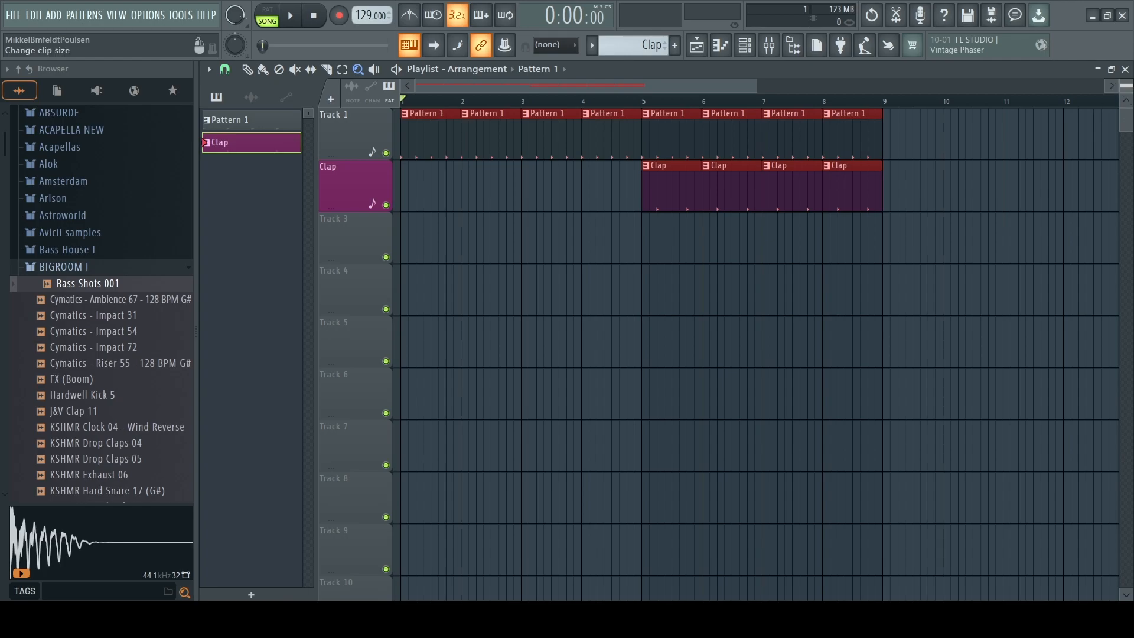
{"action": "mouse_move", "coordinate": [1126, 86]}
{"action": "left_mouse_down"}
{"action": "mouse_move", "coordinate": [1127, 115]}
{"action": "mouse_move", "coordinate": [1126, 90]}
{"action": "left_mouse_up"}
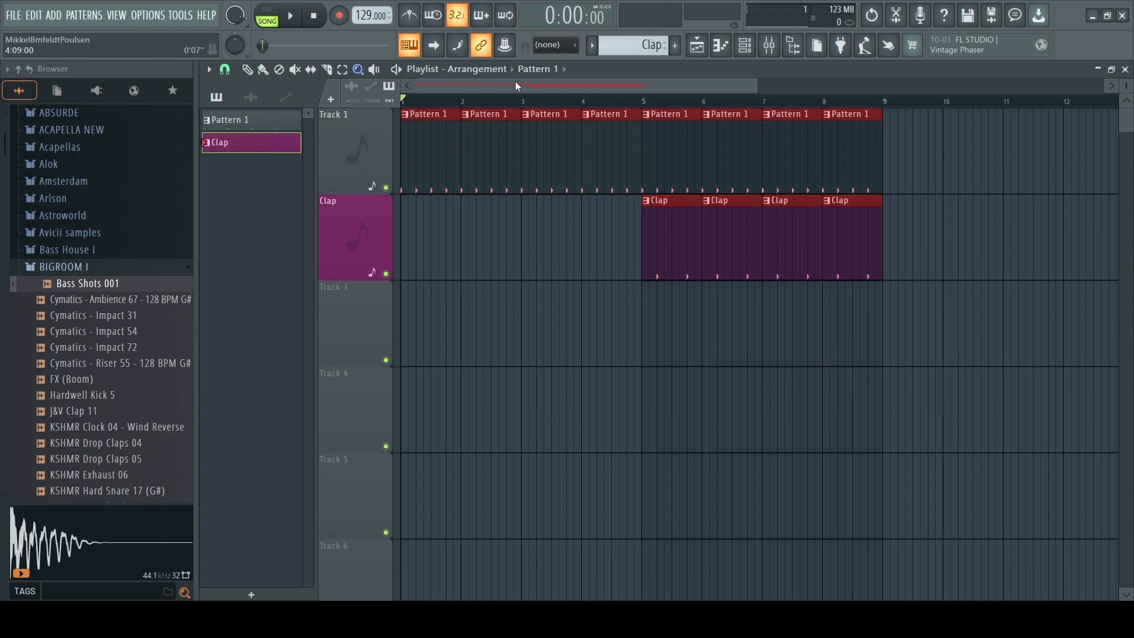
{"action": "scroll", "coordinate": [605, 83], "scroll_direction": "right", "scroll_amount": 1}
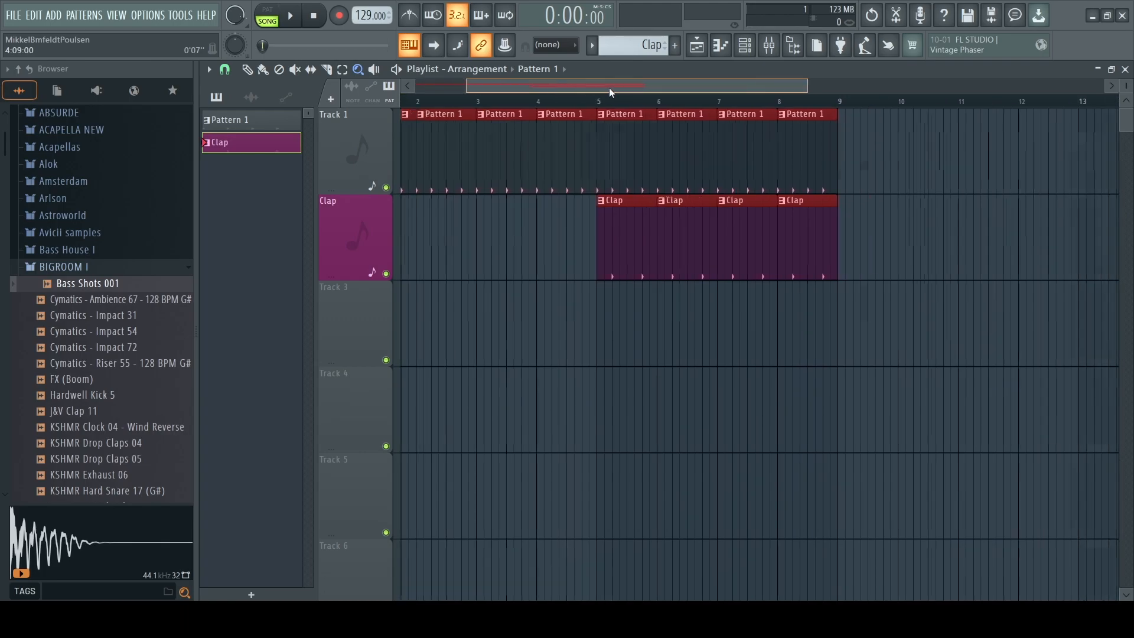
{"action": "left_click_drag", "start_coordinate": [545, 92], "coordinate": [529, 110]}
{"action": "mouse_move", "coordinate": [661, 100]}
{"action": "left_mouse_down"}
{"action": "mouse_move", "coordinate": [805, 90]}
{"action": "mouse_move", "coordinate": [620, 90]}
{"action": "mouse_move", "coordinate": [886, 88]}
{"action": "mouse_move", "coordinate": [619, 87]}
{"action": "mouse_move", "coordinate": [1004, 88]}
{"action": "mouse_move", "coordinate": [531, 88]}
{"action": "mouse_move", "coordinate": [969, 87]}
{"action": "mouse_move", "coordinate": [739, 87]}
{"action": "left_mouse_up"}
{"action": "right_click", "coordinate": [590, 90]}
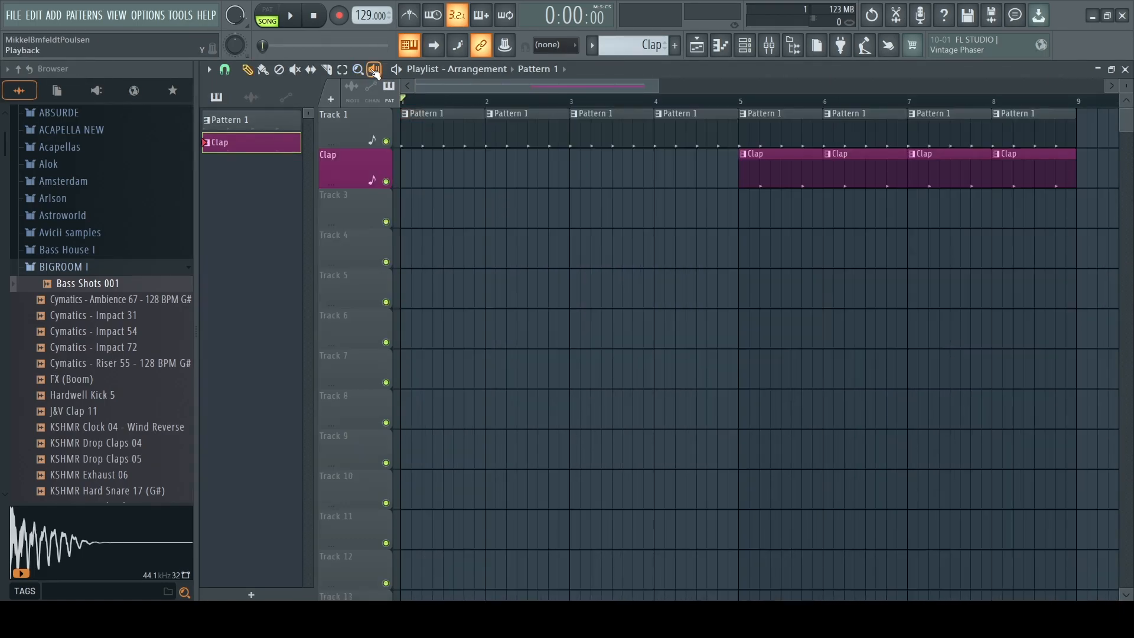
Audition the Pattern 1 and Clap clips with the Playback tool and return to the Draw tool.
{"action": "left_click", "coordinate": [374, 70]}
{"action": "left_click_drag", "start_coordinate": [597, 141], "coordinate": [781, 171]}
{"action": "scroll", "coordinate": [590, 88], "scroll_direction": "down", "scroll_amount": 3}
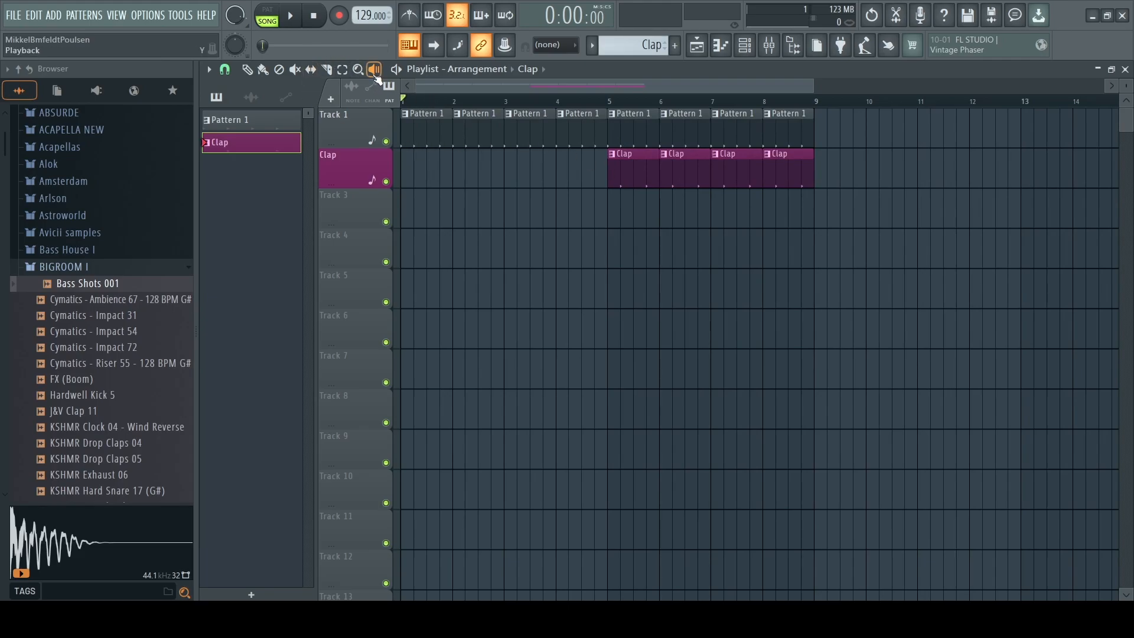
{"action": "left_click", "coordinate": [247, 69]}
Show the Kick channel's note pitch graph for Pattern 1 in the channel rack.
{"action": "left_click", "coordinate": [747, 53]}
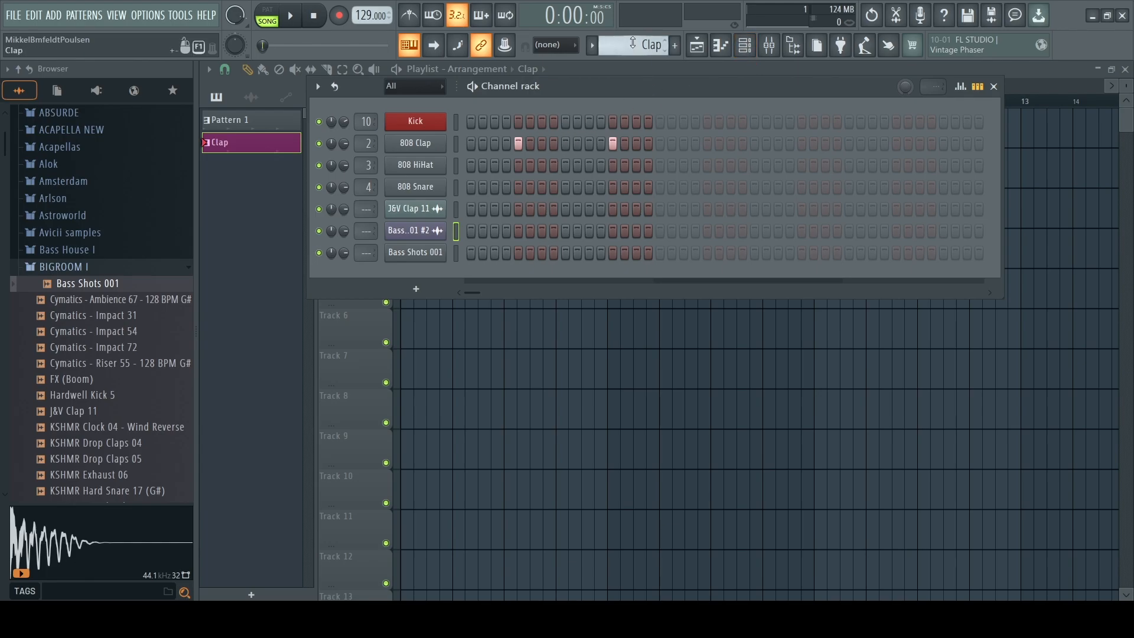
{"action": "scroll", "coordinate": [633, 43], "scroll_direction": "up", "scroll_amount": 1}
{"action": "left_click", "coordinate": [455, 122]}
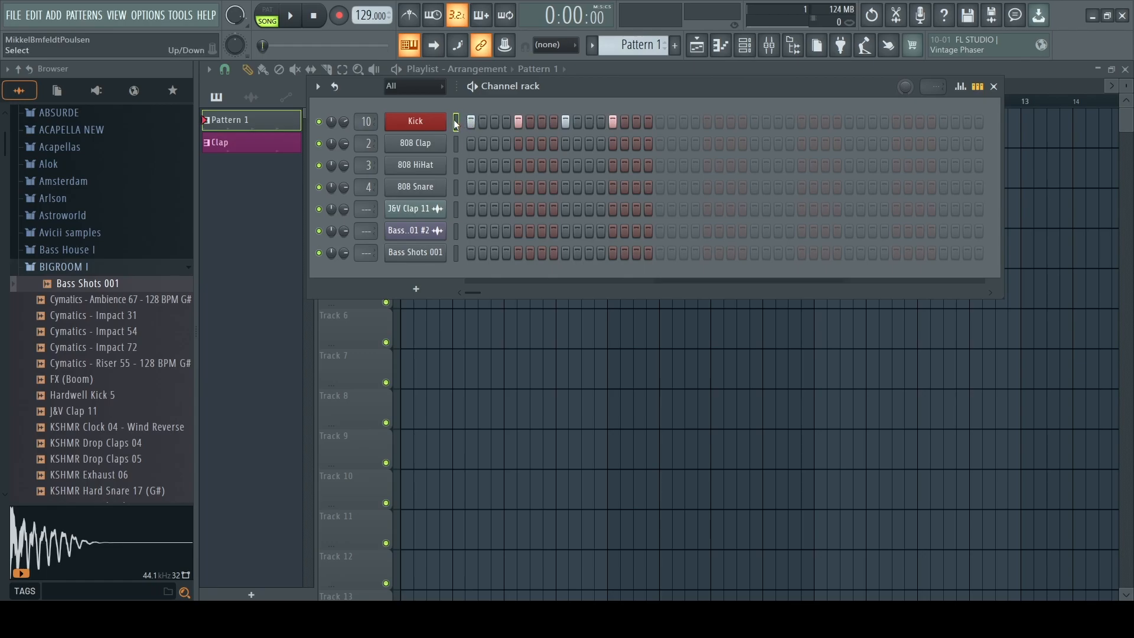
{"action": "left_click", "coordinate": [961, 88]}
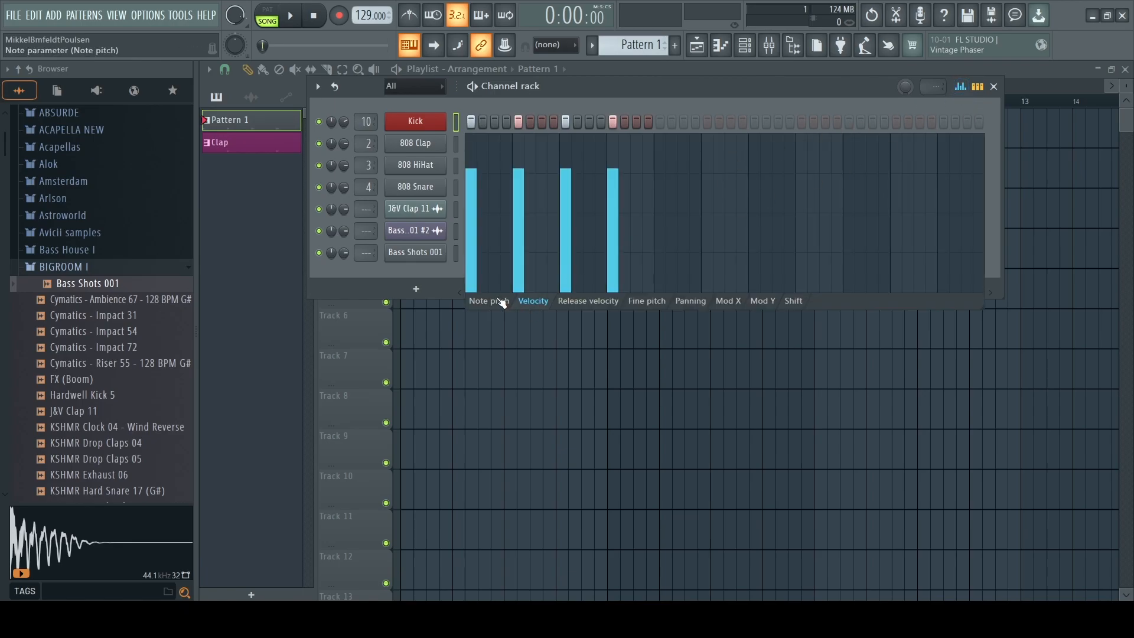
{"action": "left_click", "coordinate": [502, 301]}
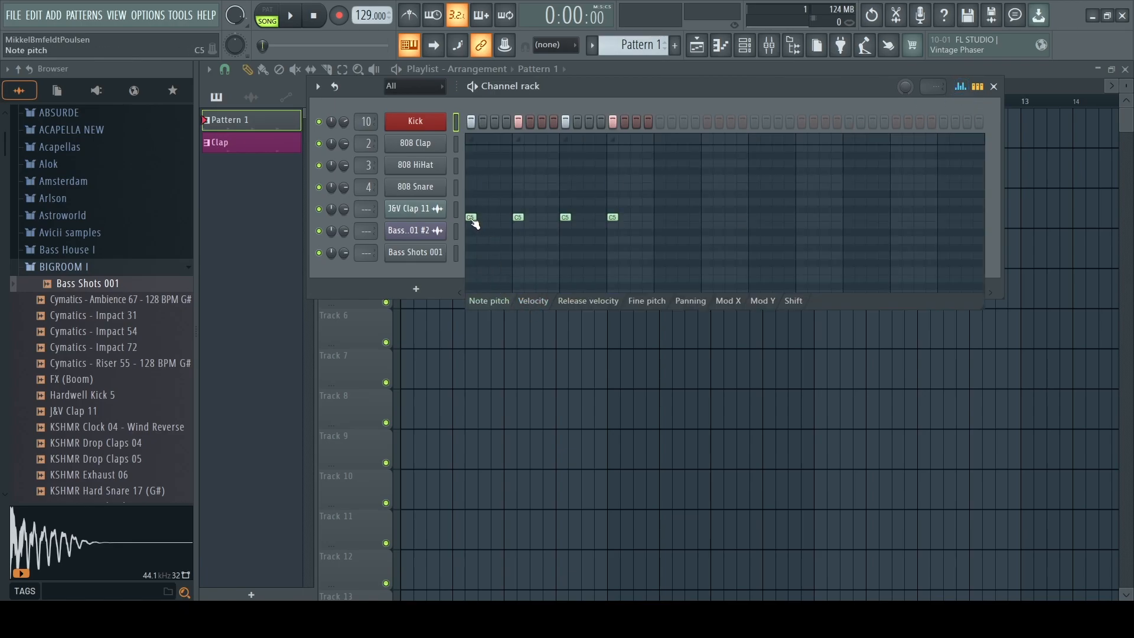
{"action": "mouse_move", "coordinate": [475, 223]}
{"action": "left_mouse_down"}
{"action": "mouse_move", "coordinate": [470, 158]}
{"action": "mouse_move", "coordinate": [475, 278]}
{"action": "mouse_move", "coordinate": [468, 223]}
{"action": "left_mouse_up"}
Lower the first kick's velocity to about 19%, raise the second kick's velocity slightly, and listen to the result.
{"action": "left_click", "coordinate": [533, 301]}
{"action": "left_click_drag", "start_coordinate": [473, 242], "coordinate": [478, 269]}
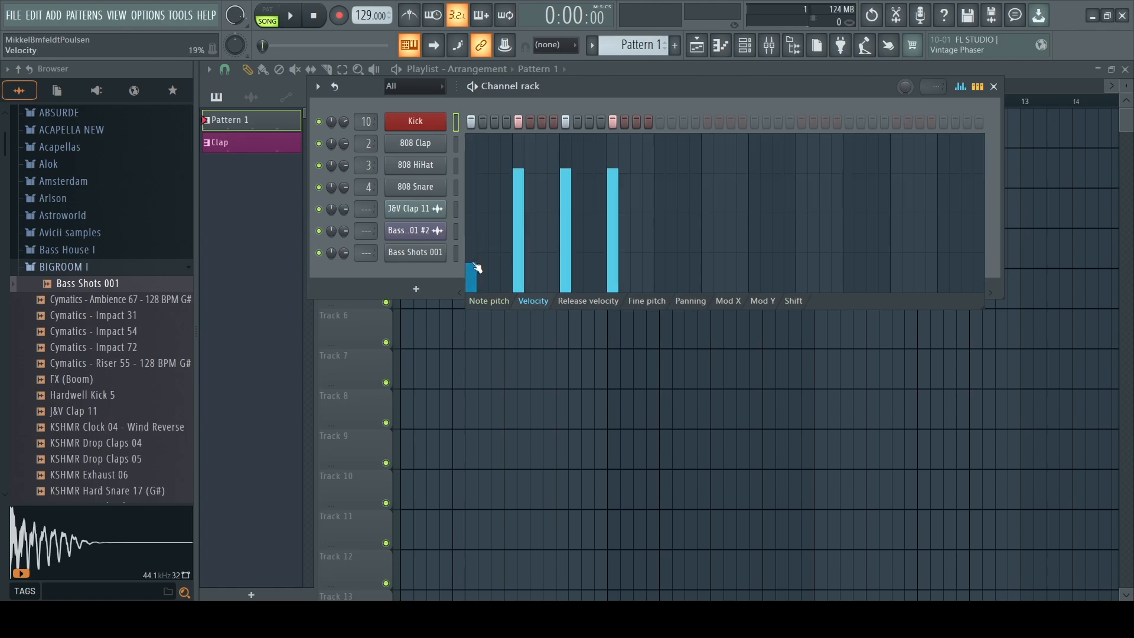
{"action": "left_click_drag", "start_coordinate": [527, 216], "coordinate": [537, 169]}
{"action": "key", "text": "space"}
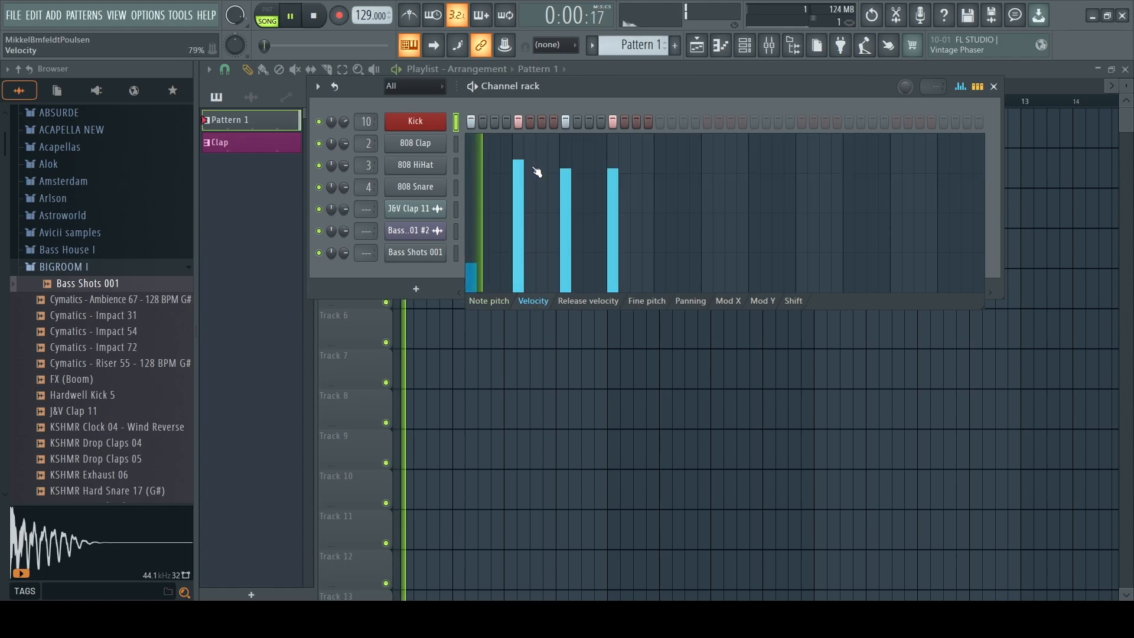
{"action": "key", "text": "space"}
Lower the first kick's release velocity almost to zero and play back the change.
{"action": "left_click", "coordinate": [586, 301]}
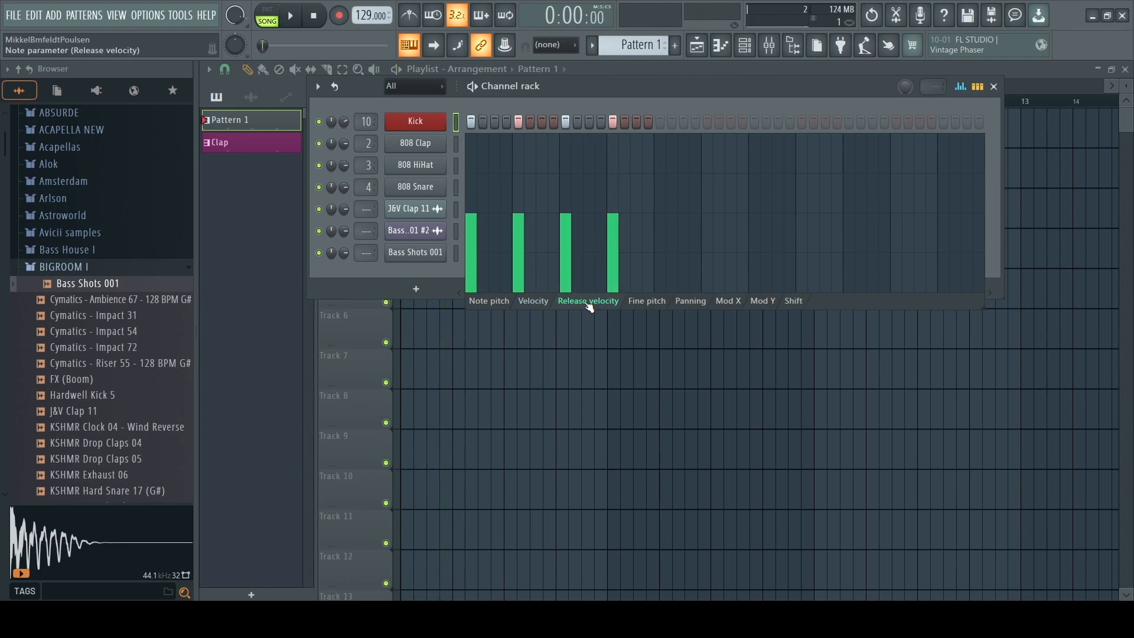
{"action": "left_click_drag", "start_coordinate": [477, 237], "coordinate": [485, 285]}
{"action": "key", "text": "space"}
{"action": "key", "text": "space"}
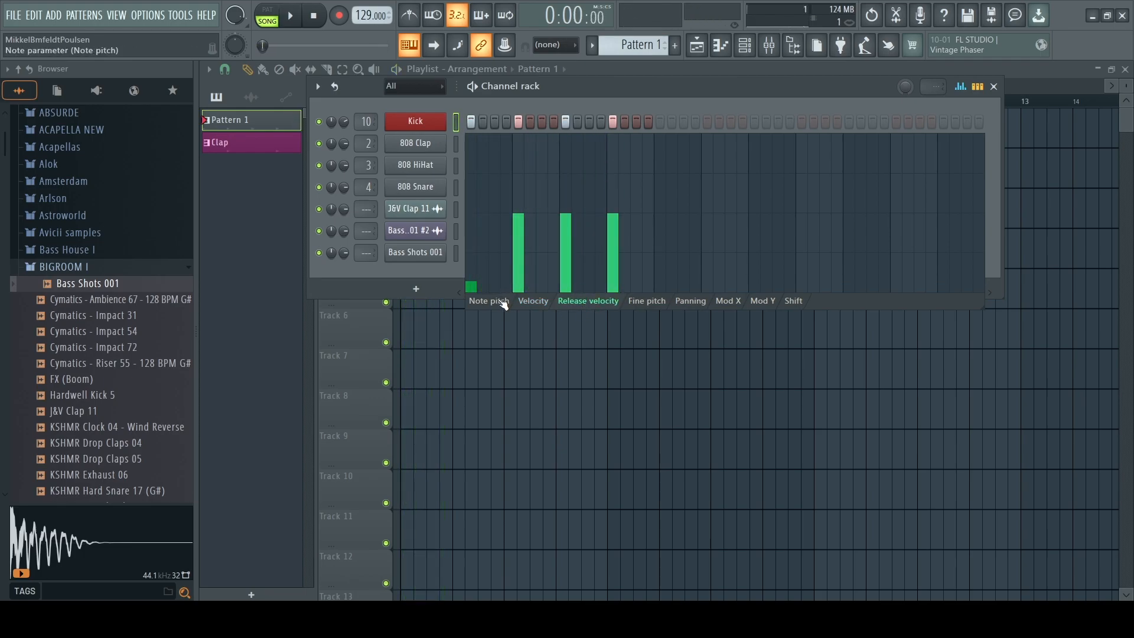
Set the first kick's fine pitch to about 230 cents and compare it with the note pitch graph.
{"action": "left_click", "coordinate": [647, 301]}
{"action": "mouse_move", "coordinate": [472, 203]}
{"action": "left_mouse_down"}
{"action": "mouse_move", "coordinate": [477, 179]}
{"action": "mouse_move", "coordinate": [485, 214]}
{"action": "left_mouse_up"}
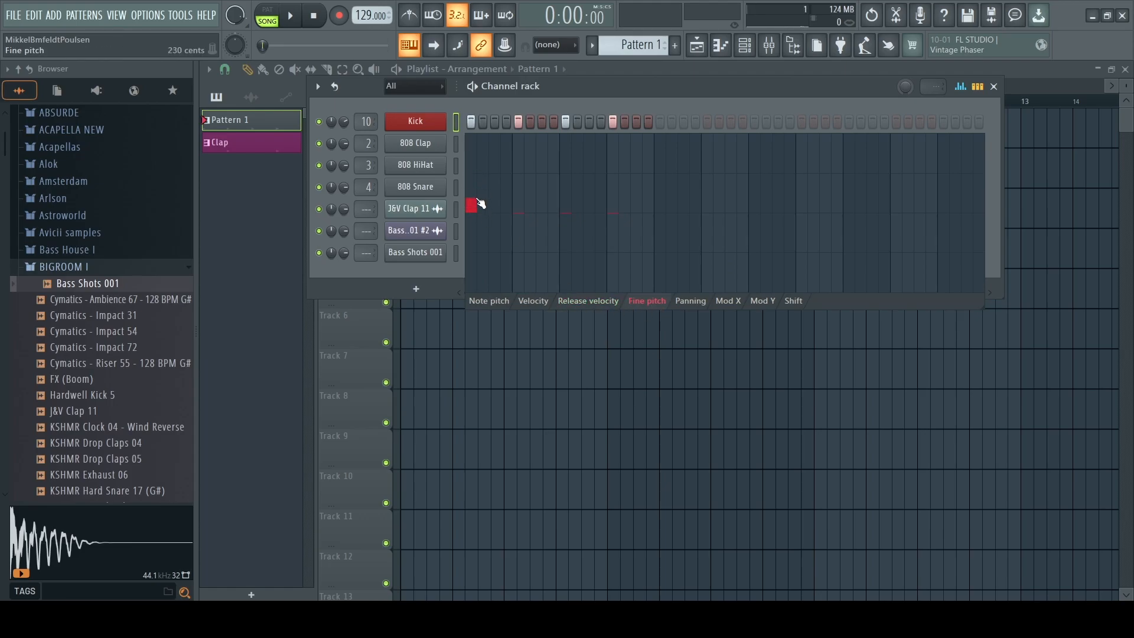
{"action": "left_click", "coordinate": [489, 301]}
{"action": "mouse_move", "coordinate": [475, 218]}
{"action": "left_mouse_down"}
{"action": "mouse_move", "coordinate": [469, 188]}
{"action": "mouse_move", "coordinate": [475, 217]}
{"action": "left_mouse_up"}
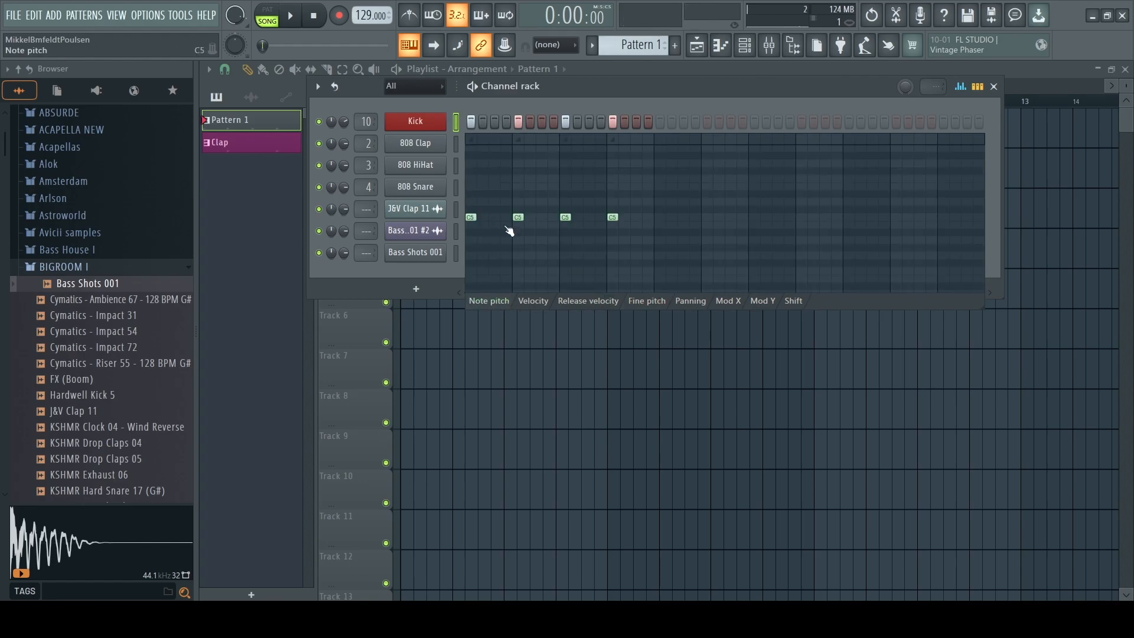
{"action": "left_click", "coordinate": [638, 301]}
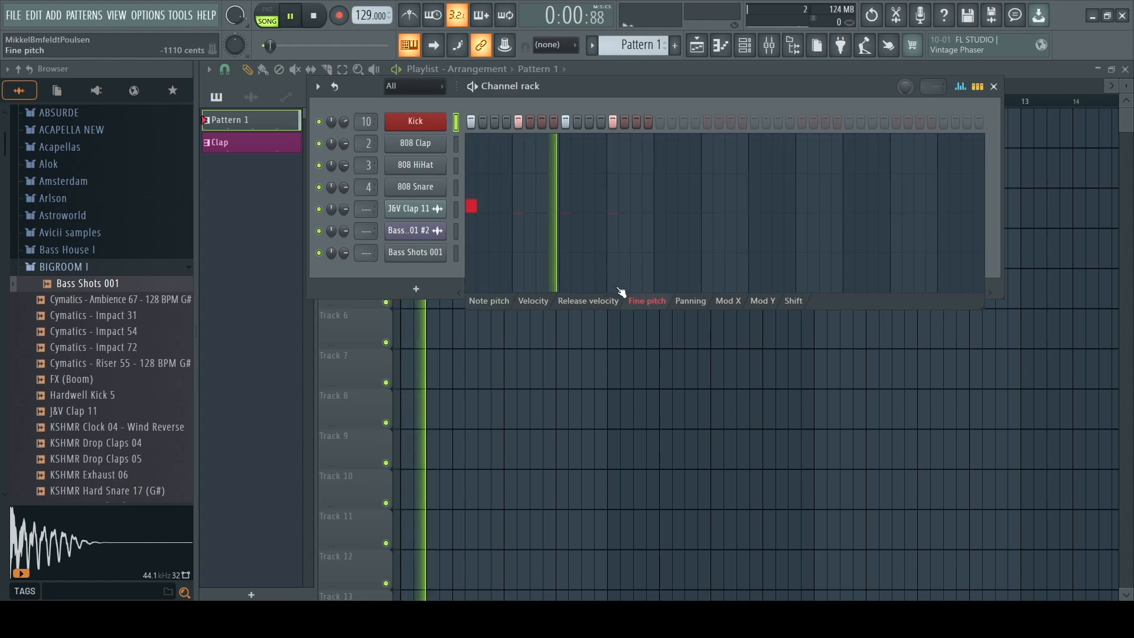
Pan the four kick notes to alternating sides in the Panning graph while auditioning the result.
{"action": "left_click", "coordinate": [688, 301]}
{"action": "left_click_drag", "start_coordinate": [473, 220], "coordinate": [485, 300]}
{"action": "left_click_drag", "start_coordinate": [516, 208], "coordinate": [519, 134]}
{"action": "key", "text": "space"}
{"action": "left_click_drag", "start_coordinate": [566, 214], "coordinate": [567, 292]}
{"action": "left_click_drag", "start_coordinate": [615, 216], "coordinate": [623, 155]}
{"action": "key", "text": "space"}
Look through the Kick's Mod X, Shift and Note pitch graphs and close the graph editor.
{"action": "left_click", "coordinate": [728, 301]}
{"action": "left_click", "coordinate": [793, 301]}
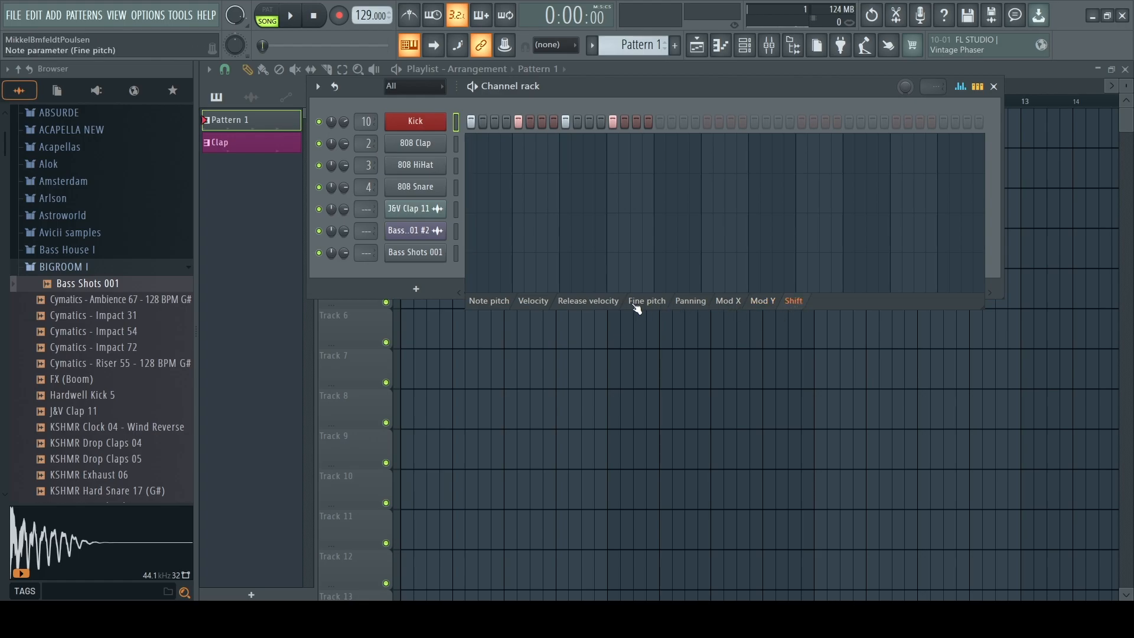
{"action": "left_click", "coordinate": [489, 302]}
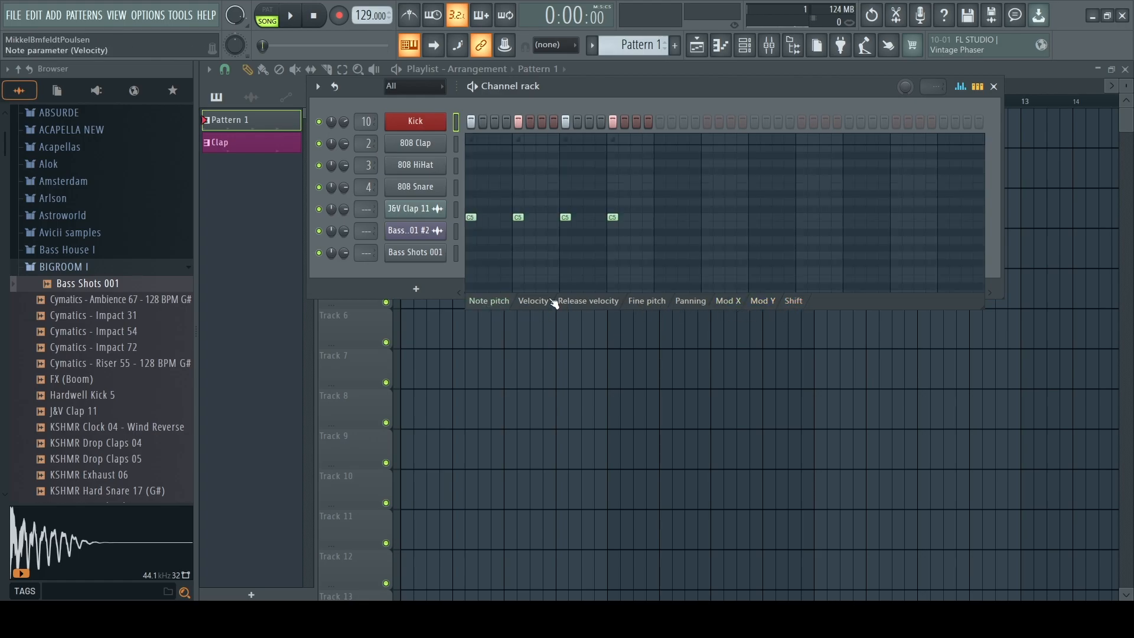
{"action": "left_click", "coordinate": [959, 88]}
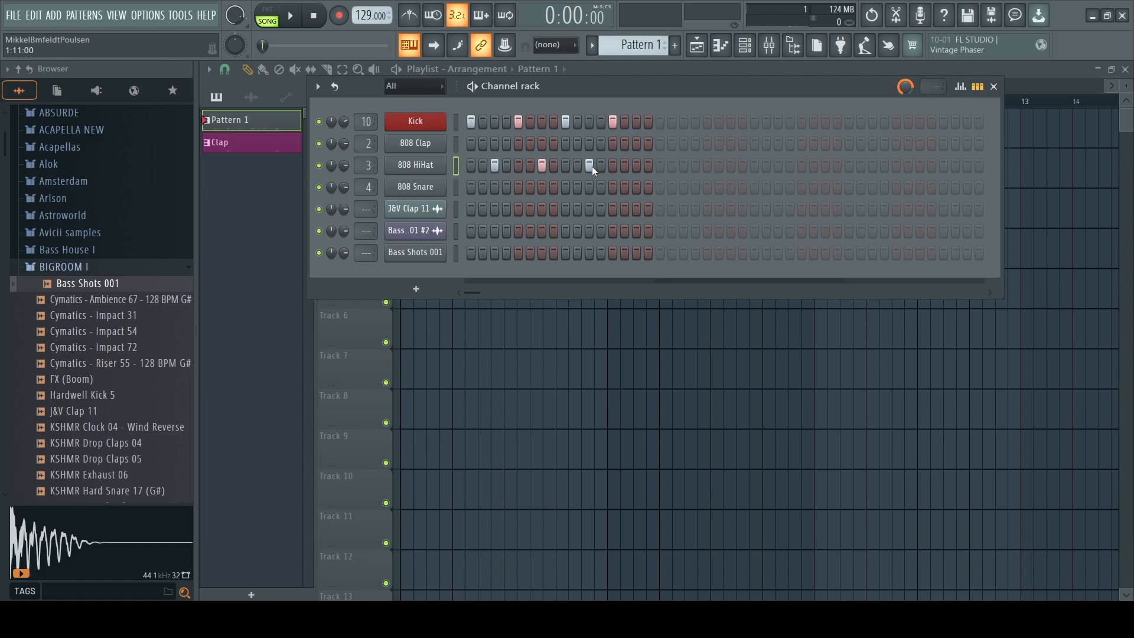
Play the song and fill in the 808 Snare row of Pattern 1 with steps 4, 7, 12 and 15.
{"action": "key", "text": "space"}
{"action": "left_click", "coordinate": [602, 188]}
{"action": "left_click", "coordinate": [625, 188]}
{"action": "left_click", "coordinate": [637, 187]}
{"action": "left_click", "coordinate": [625, 188]}
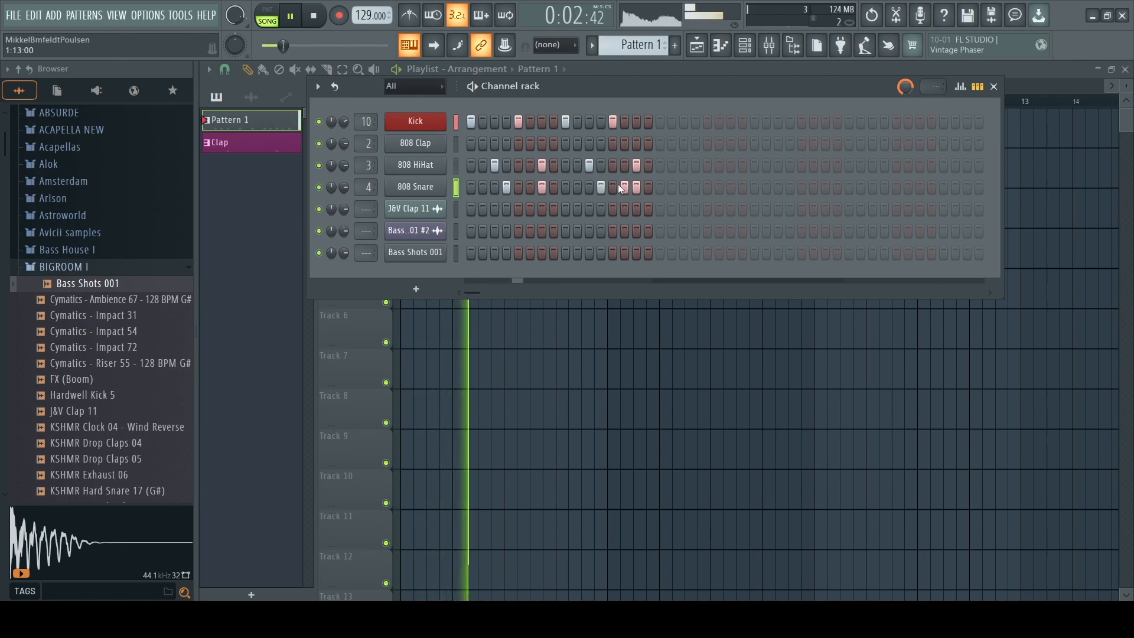
Reduce the channel rack's main swing to 0% during playback, raise it again to compare, and stop playback.
{"action": "left_click_drag", "start_coordinate": [899, 87], "coordinate": [899, 150]}
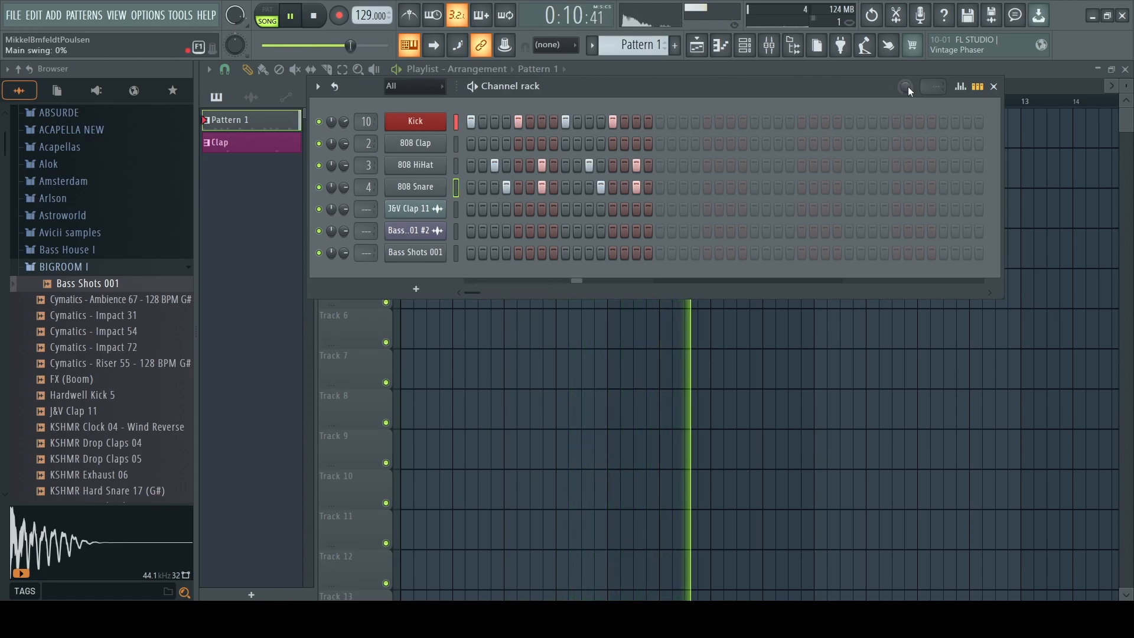
{"action": "left_click_drag", "start_coordinate": [909, 91], "coordinate": [910, 18]}
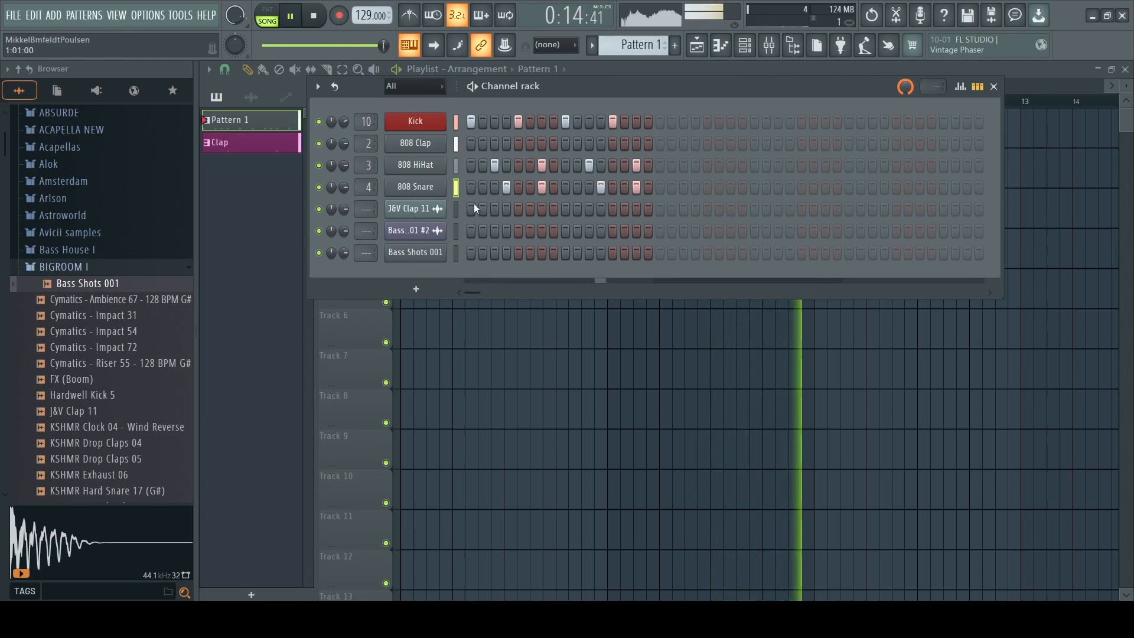
{"action": "key", "text": "space"}
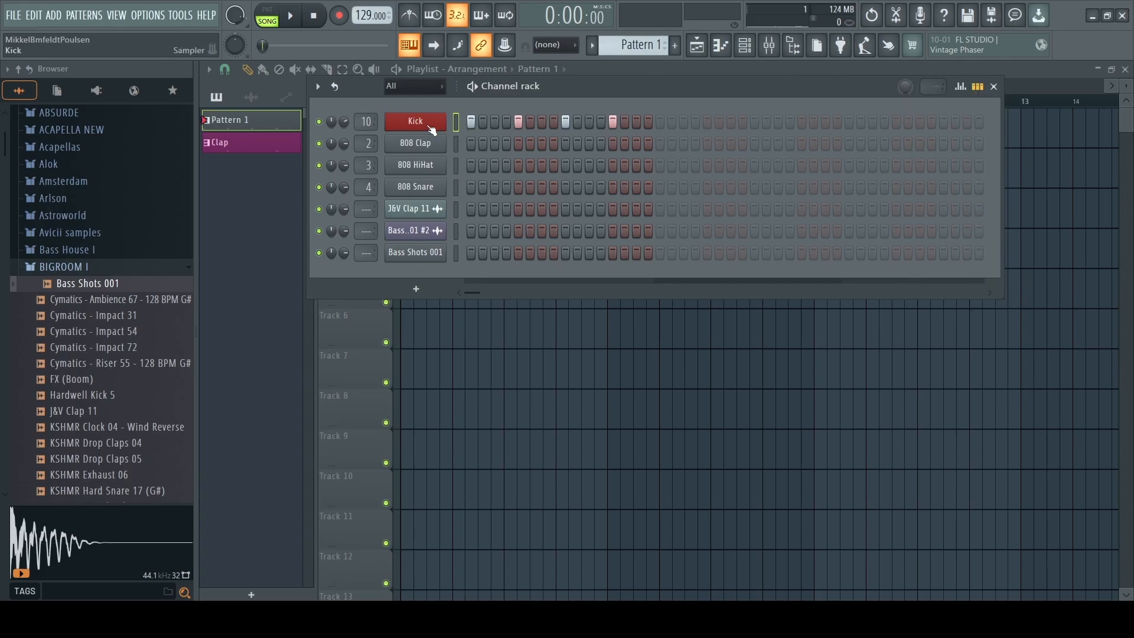
Try extending the Kick row into a second bar, remove the added steps again, and play the song.
{"action": "left_click", "coordinate": [431, 129]}
{"action": "left_click", "coordinate": [701, 231]}
{"action": "left_click", "coordinate": [662, 123]}
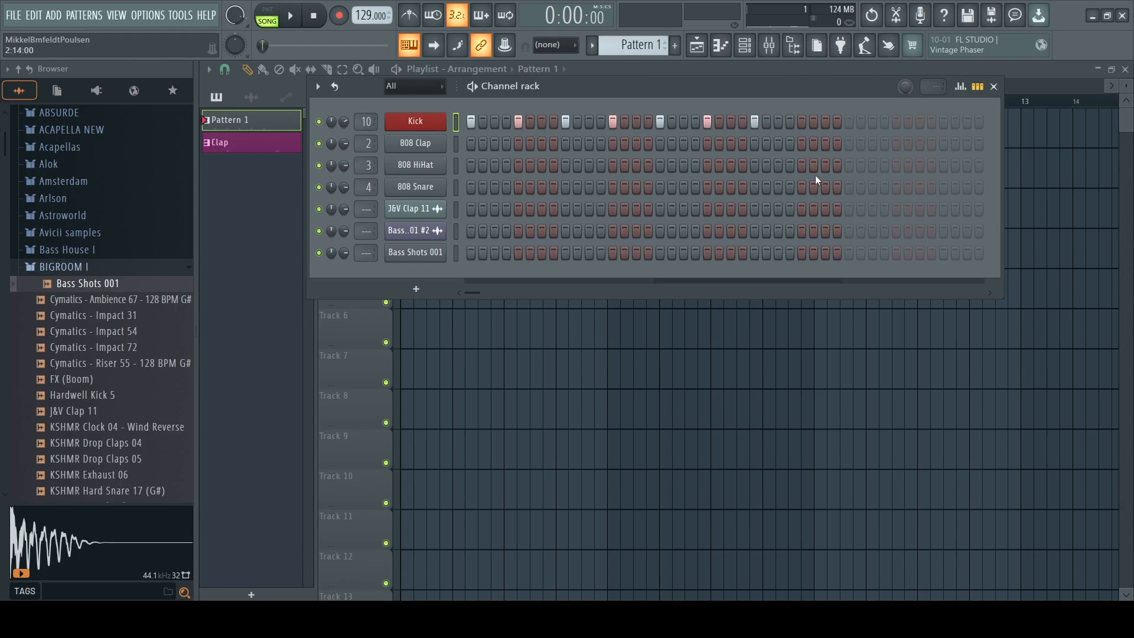
{"action": "left_click_drag", "start_coordinate": [802, 120], "coordinate": [650, 124]}
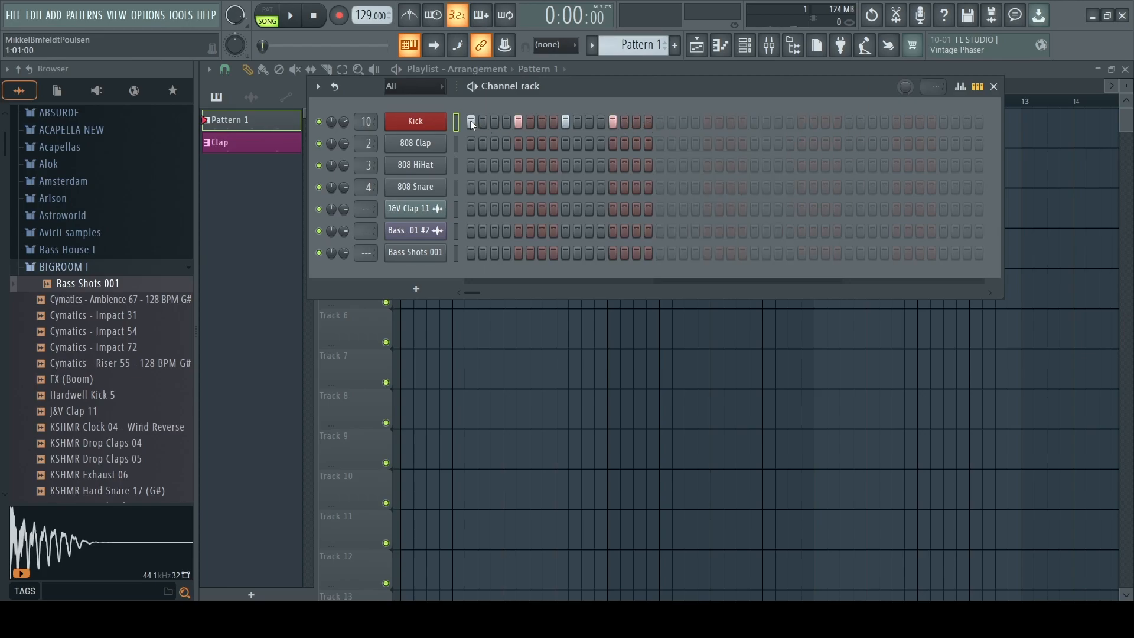
{"action": "key", "text": "space"}
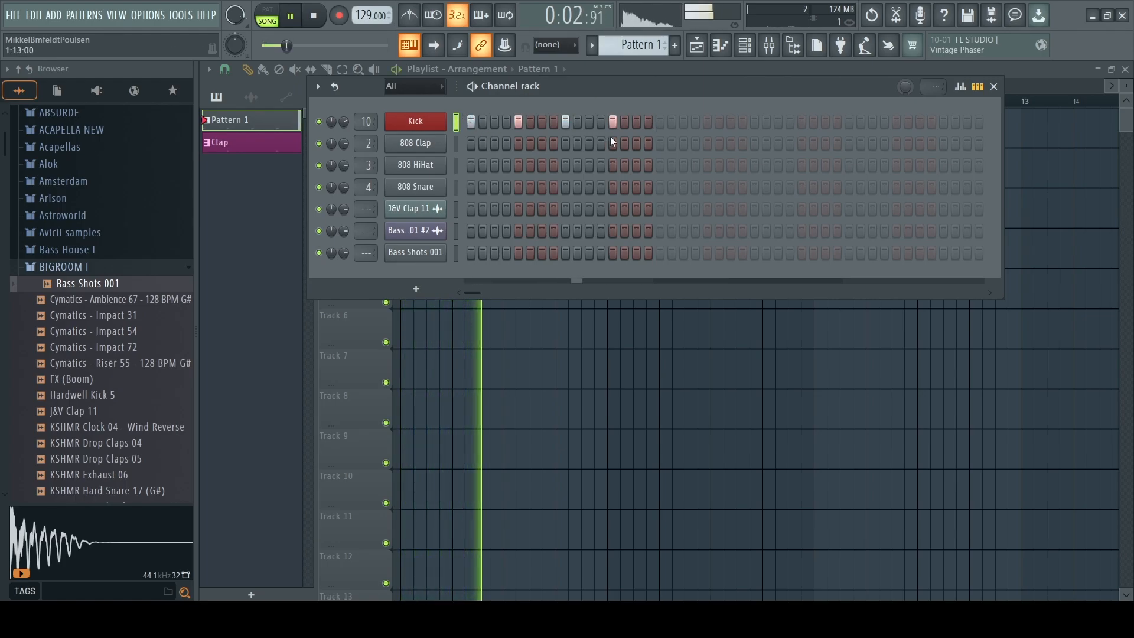
{"action": "key", "text": "space"}
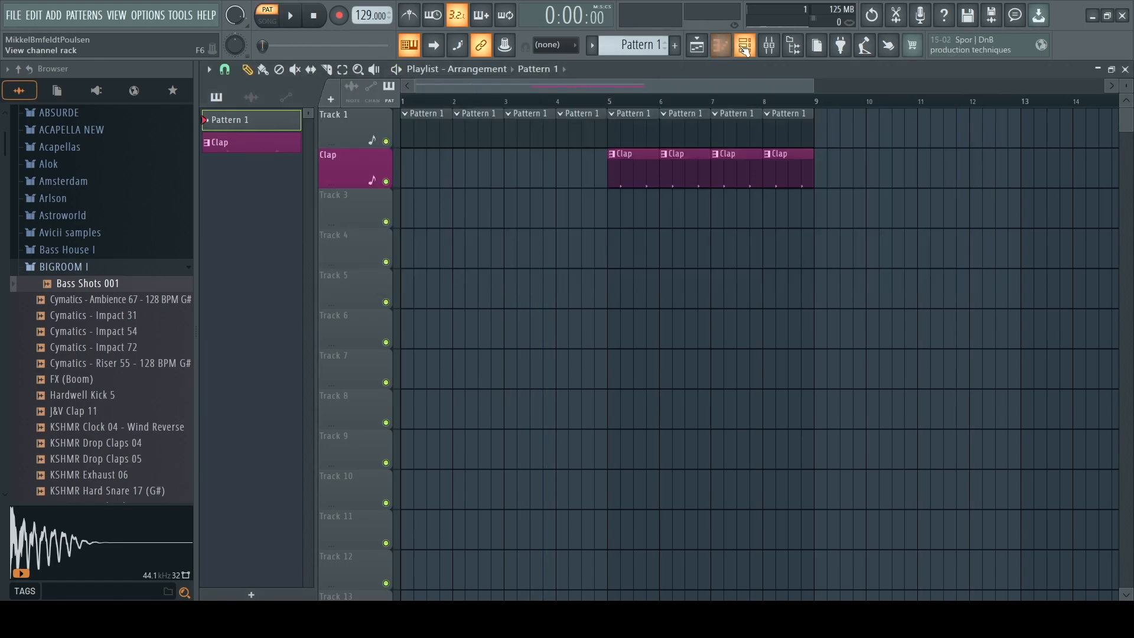
Place a Kick on every fourth step across two bars, then end the row at step 17, playing the pattern for each version.
{"action": "left_click", "coordinate": [745, 46]}
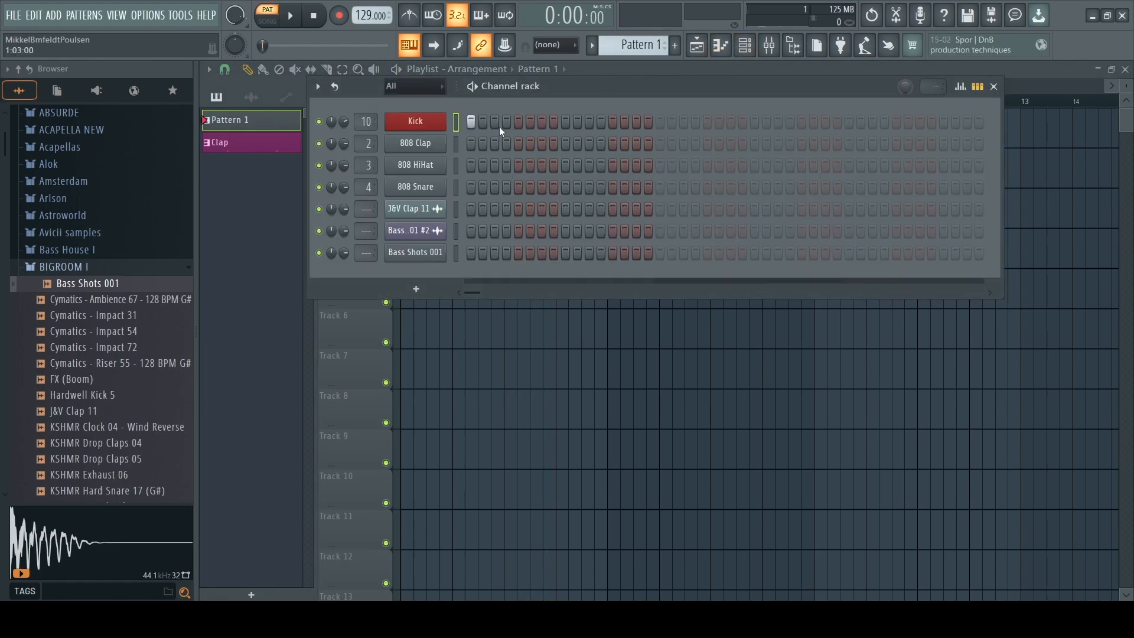
{"action": "left_click", "coordinate": [660, 122]}
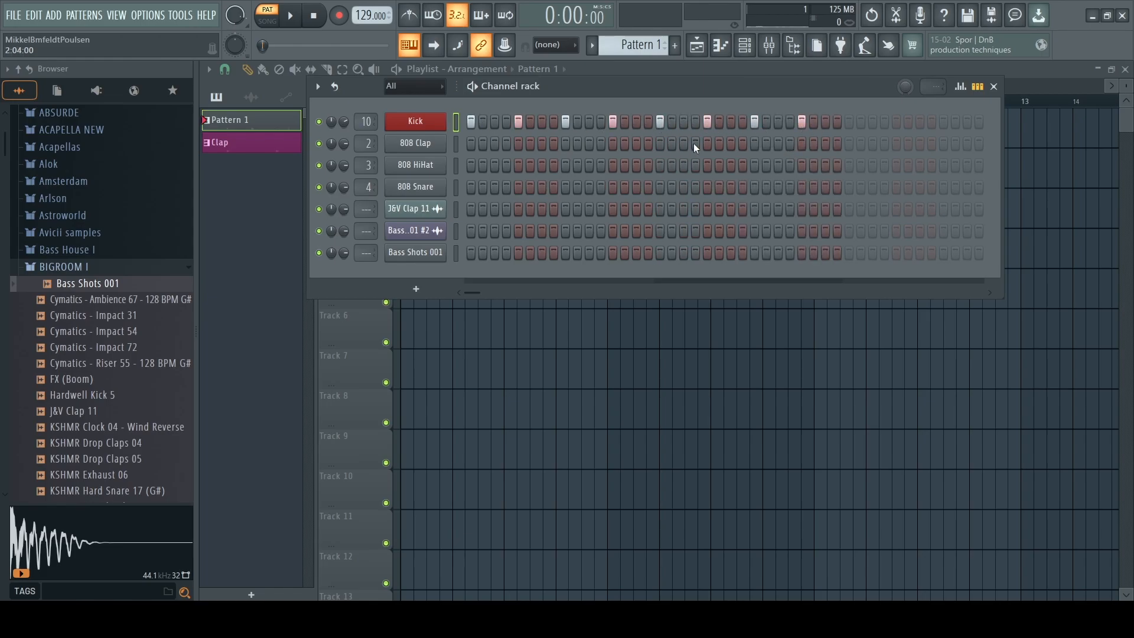
{"action": "key", "text": "space"}
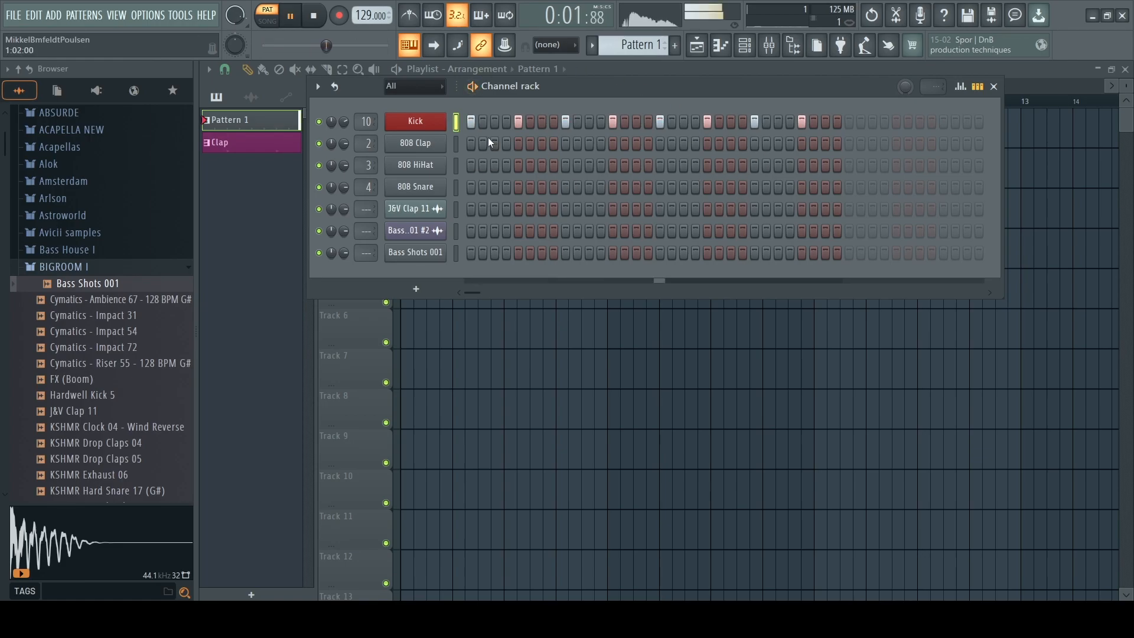
{"action": "key", "text": "space"}
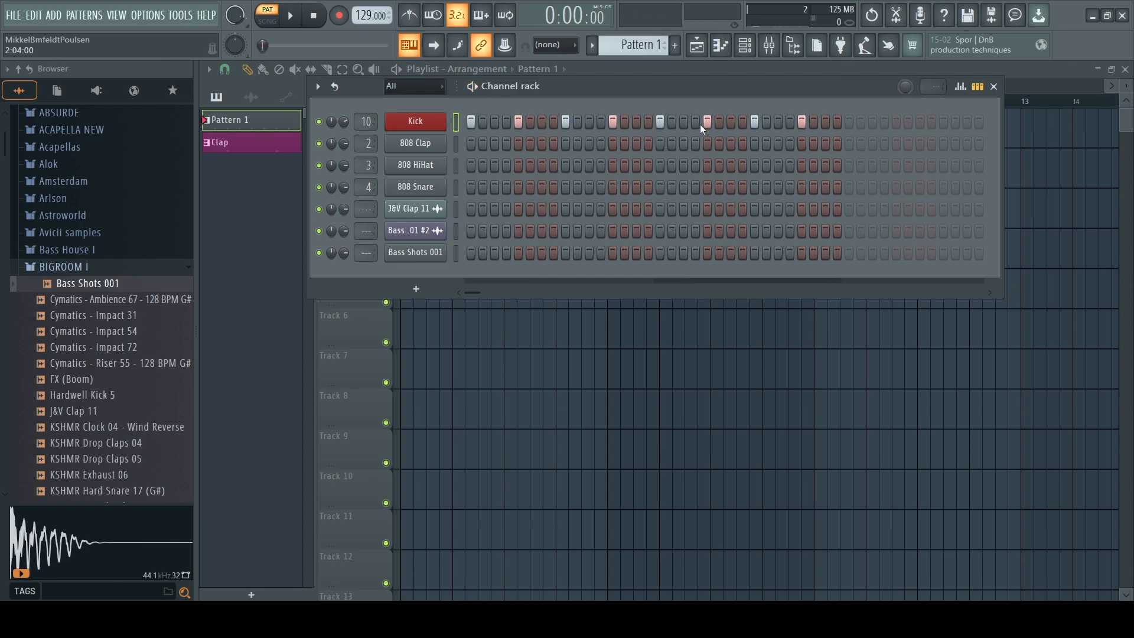
{"action": "key", "text": "space"}
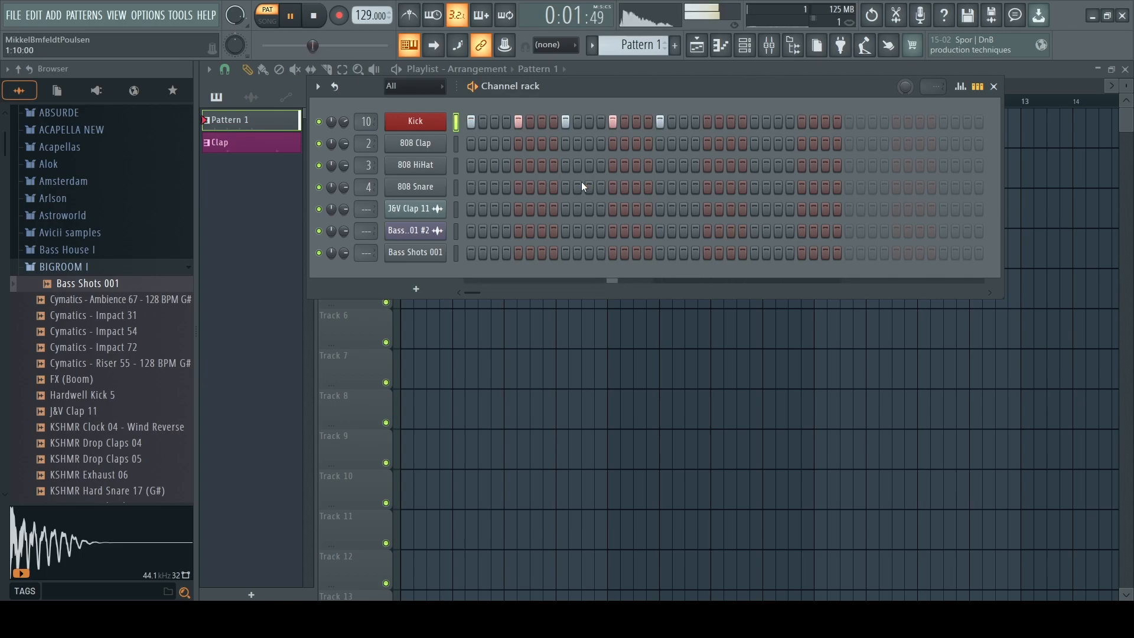
{"action": "key", "text": "space"}
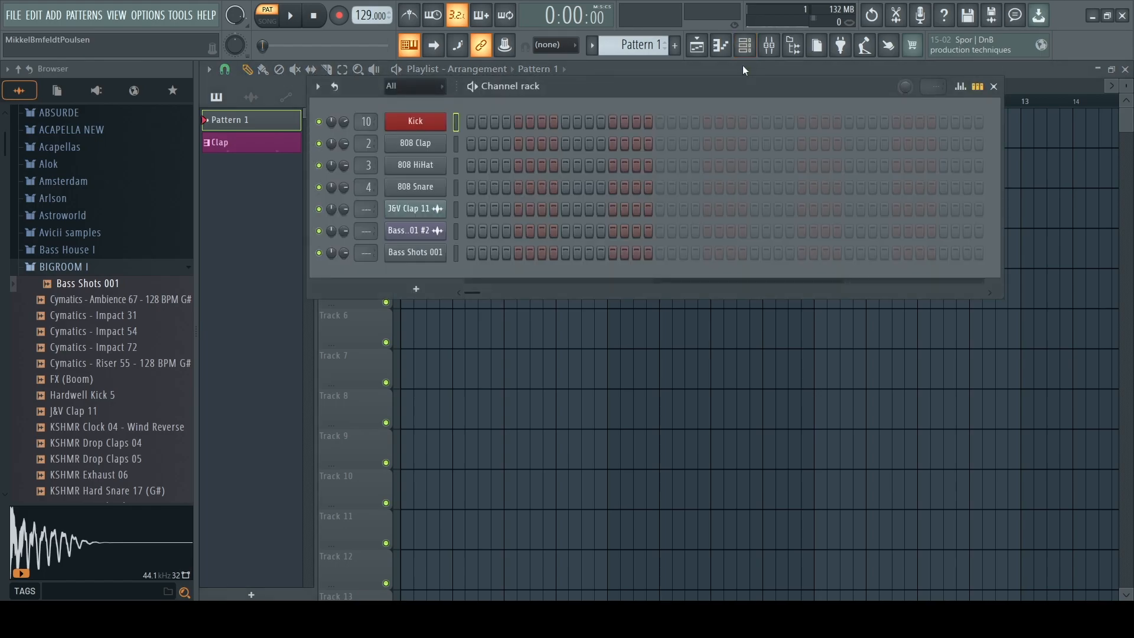
Insert a FLEX instrument channel between the Kick and 808 Clap channels.
{"action": "right_click", "coordinate": [418, 145]}
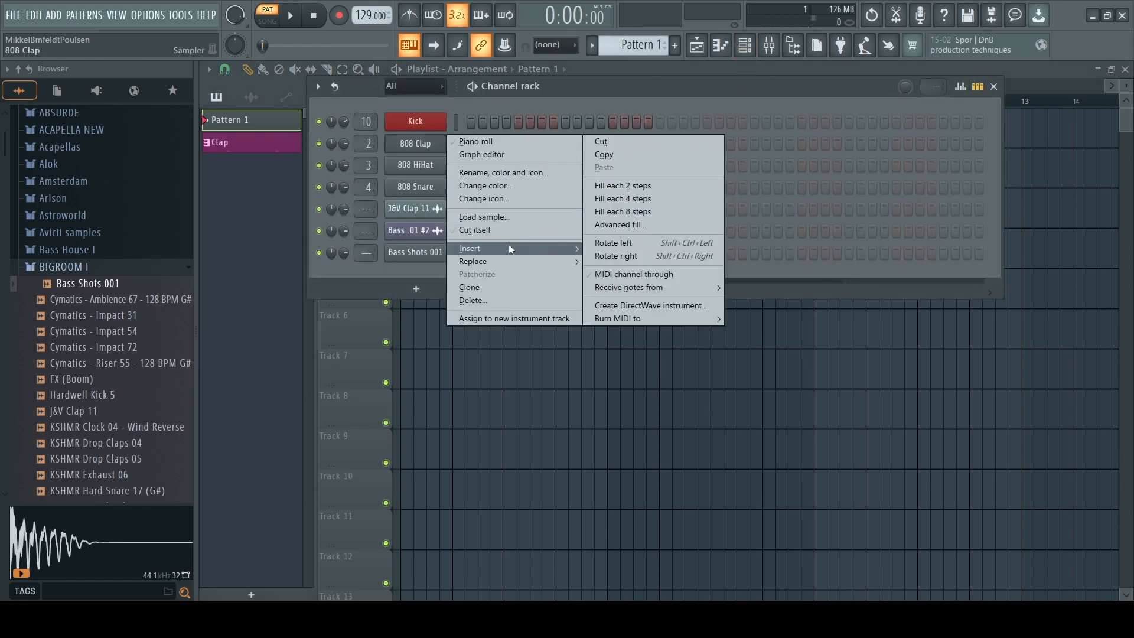
{"action": "mouse_move", "coordinate": [511, 248]}
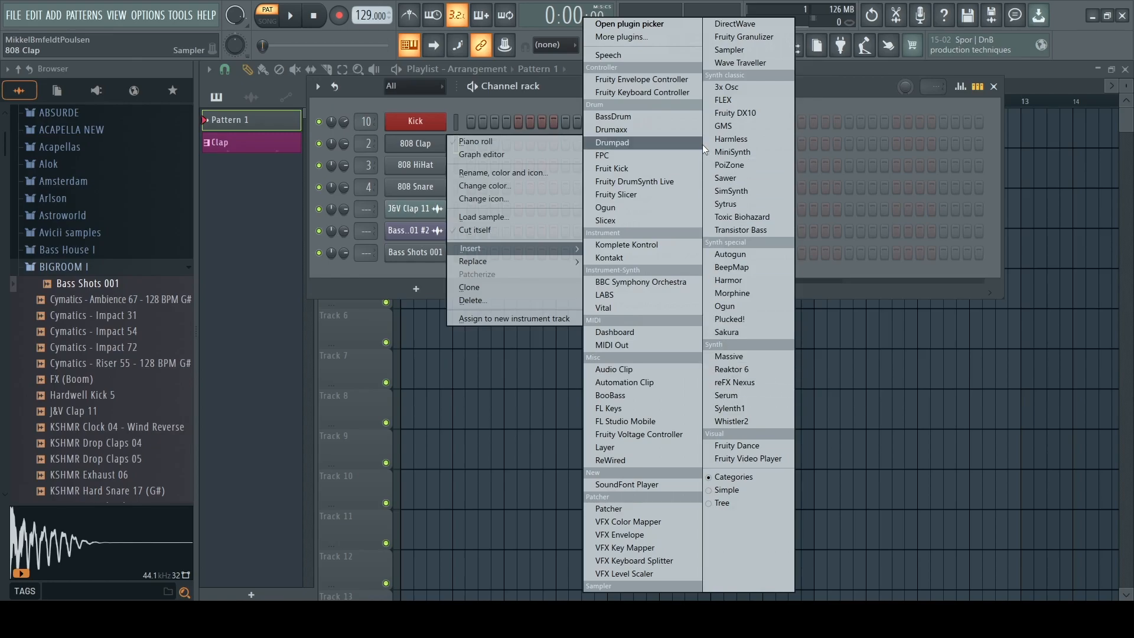
{"action": "left_click", "coordinate": [732, 101]}
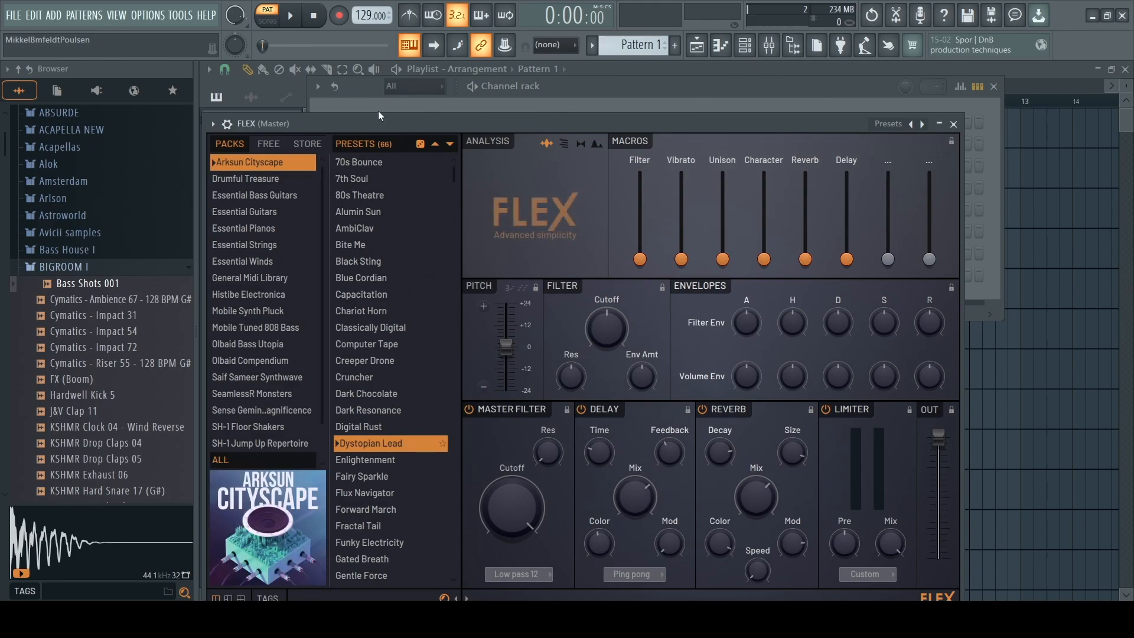
Look through FLEX's packs, load the Full Brass Sustain lite preset from Essential Winds, audition it, and close the instrument.
{"action": "left_click", "coordinate": [268, 143]}
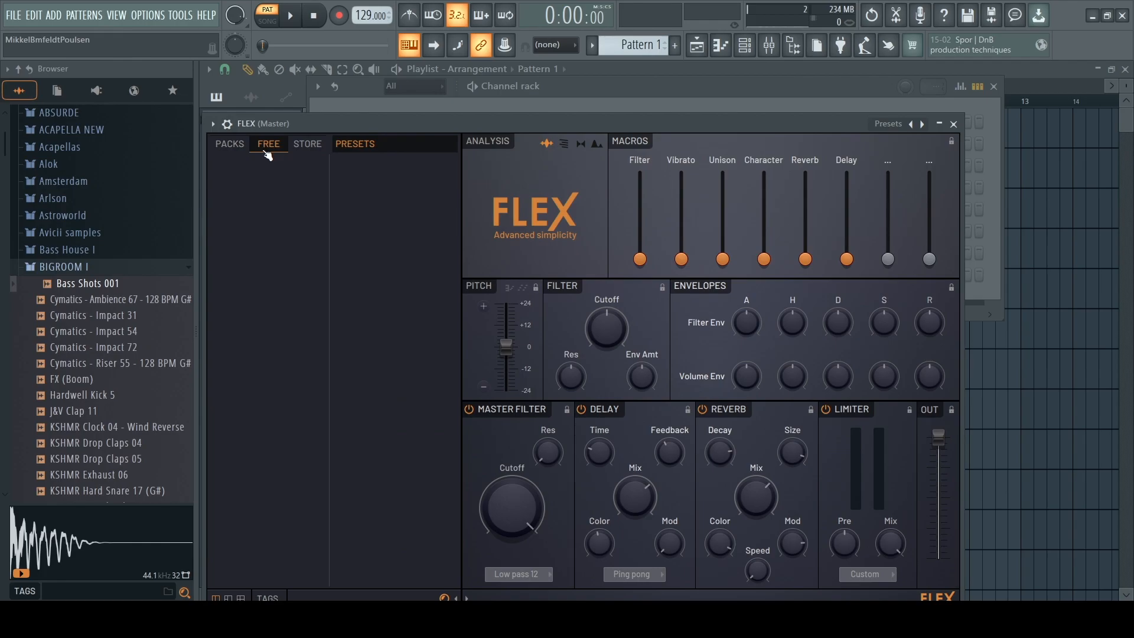
{"action": "left_click", "coordinate": [229, 144]}
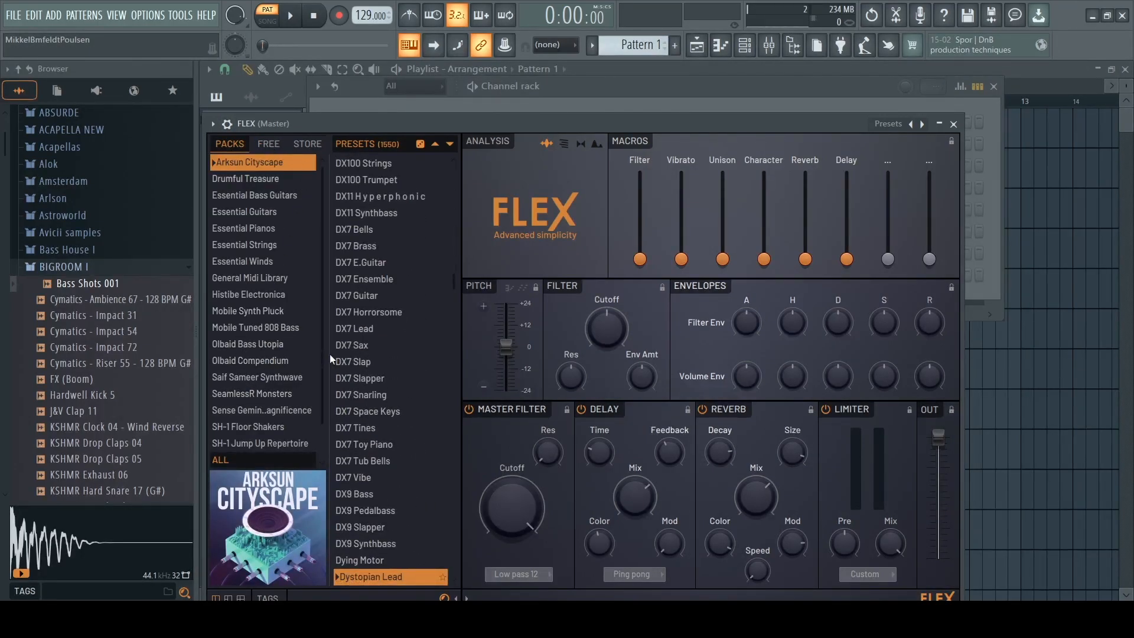
{"action": "left_click", "coordinate": [243, 310]}
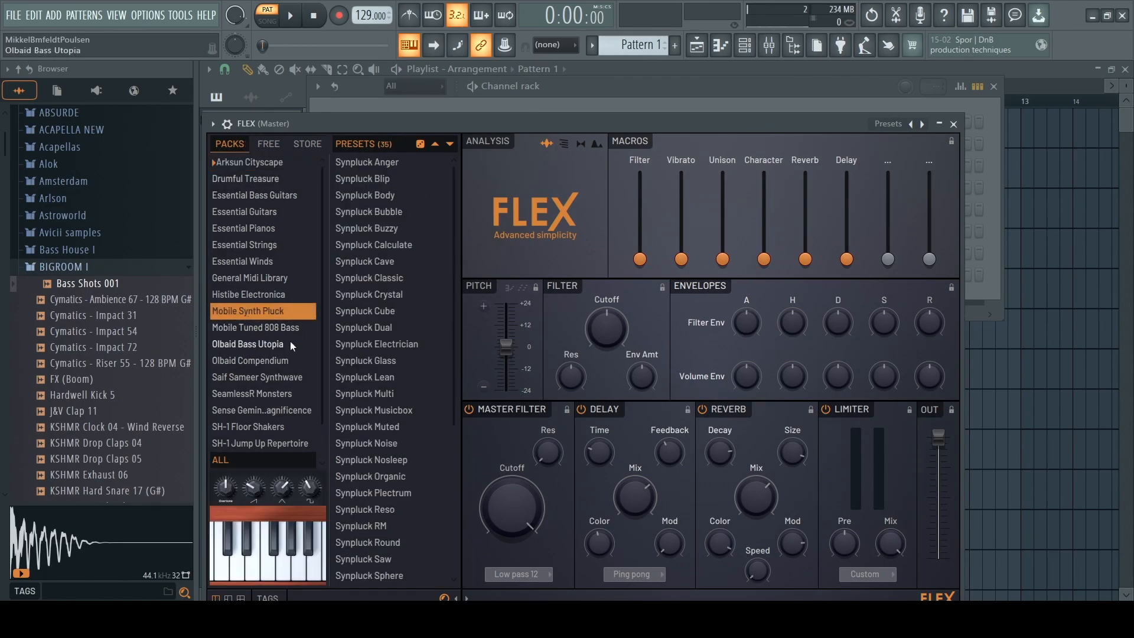
{"action": "left_click", "coordinate": [240, 264]}
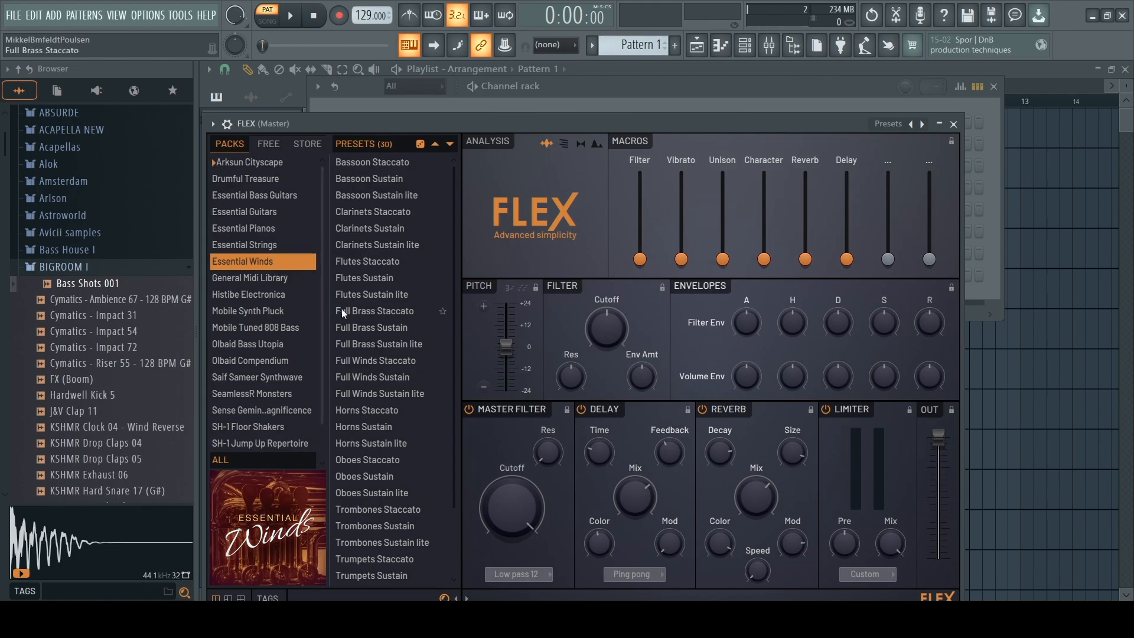
{"action": "left_click", "coordinate": [372, 344]}
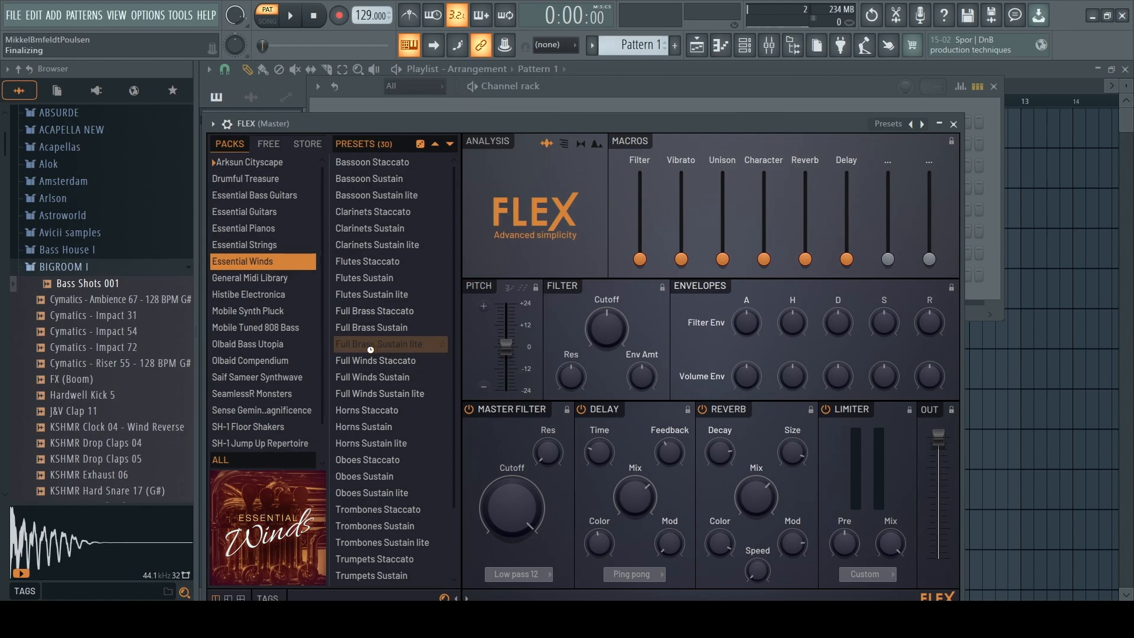
{"action": "key", "text": "v"}
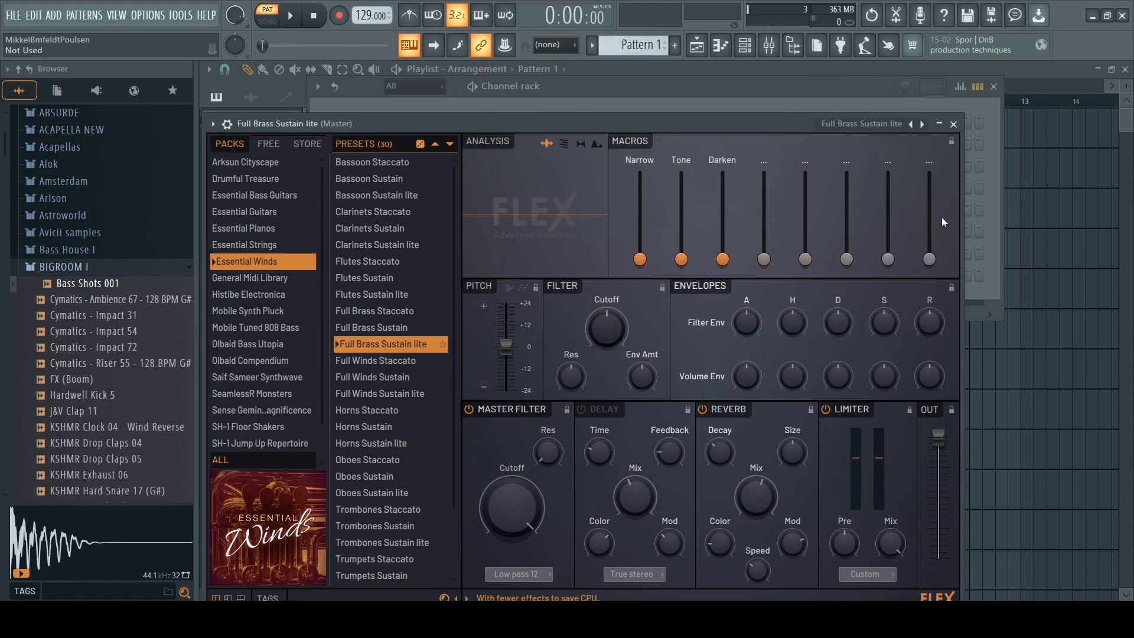
{"action": "key", "text": "Escape"}
Open the piano roll for the Full Brass Sustain lite channel and draw a one-bar C5 note at the start of bar 1.
{"action": "right_click", "coordinate": [406, 140]}
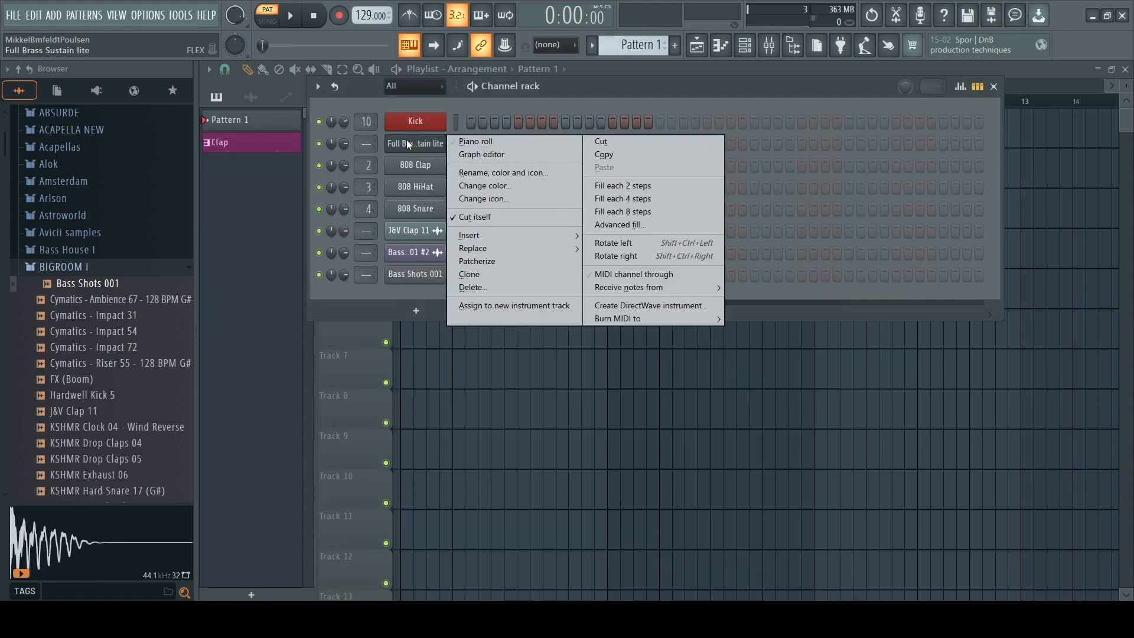
{"action": "left_click", "coordinate": [469, 142]}
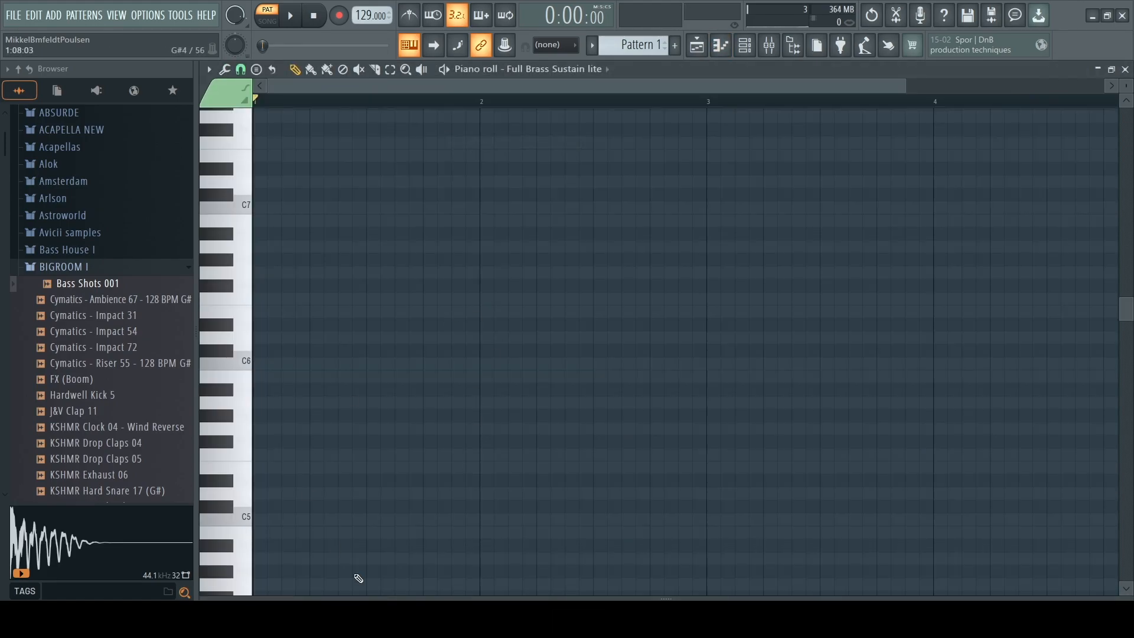
{"action": "left_click", "coordinate": [266, 520]}
{"action": "left_click", "coordinate": [322, 520]}
{"action": "left_click", "coordinate": [378, 520]}
{"action": "right_click", "coordinate": [323, 520]}
{"action": "right_click", "coordinate": [380, 520]}
{"action": "left_click_drag", "start_coordinate": [277, 523], "coordinate": [494, 534]}
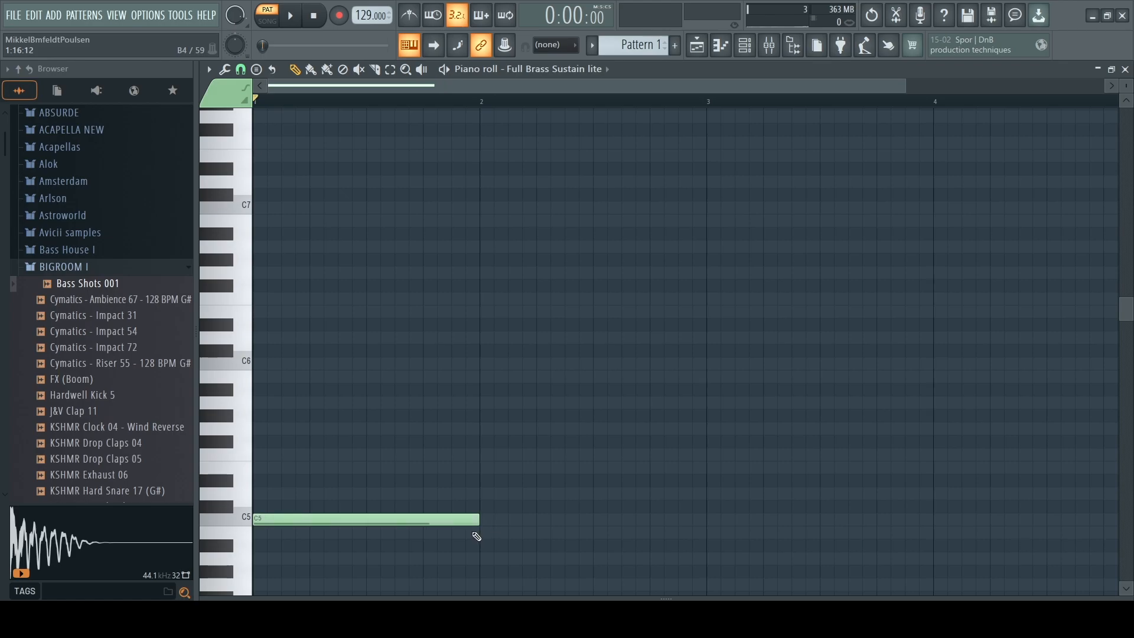
Audition the C5 note, try an F#5 and a G5 note above it, and delete both added notes.
{"action": "key", "text": "space"}
{"action": "key", "text": "space"}
{"action": "left_click", "coordinate": [221, 513]}
{"action": "left_click", "coordinate": [261, 442]}
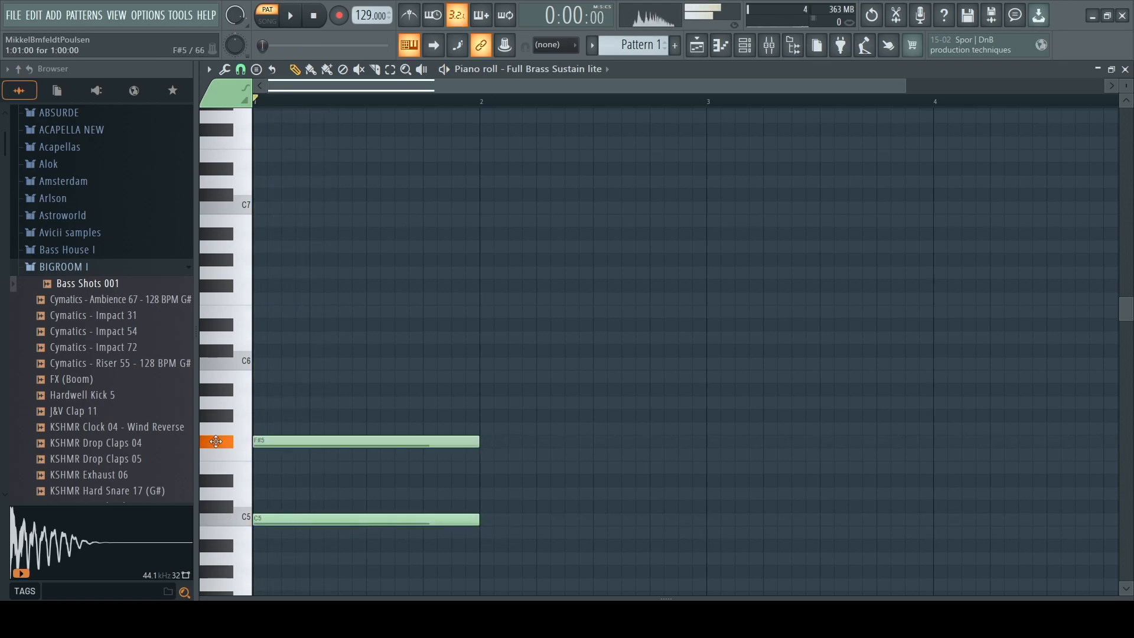
{"action": "right_click", "coordinate": [303, 439]}
{"action": "left_click", "coordinate": [261, 455]}
{"action": "key", "text": "space"}
{"action": "key", "text": "space"}
{"action": "right_click", "coordinate": [416, 454]}
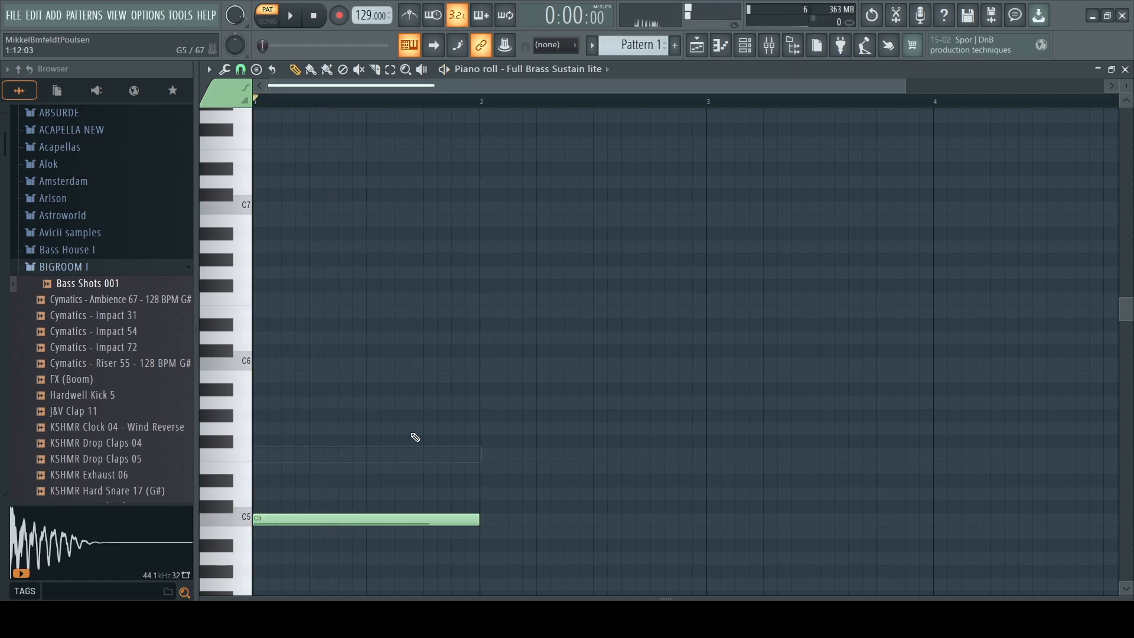
Add a one-bar G#5 note starting at 1:03:00, turn on its Slide property, and audition the pattern.
{"action": "left_click", "coordinate": [284, 417]}
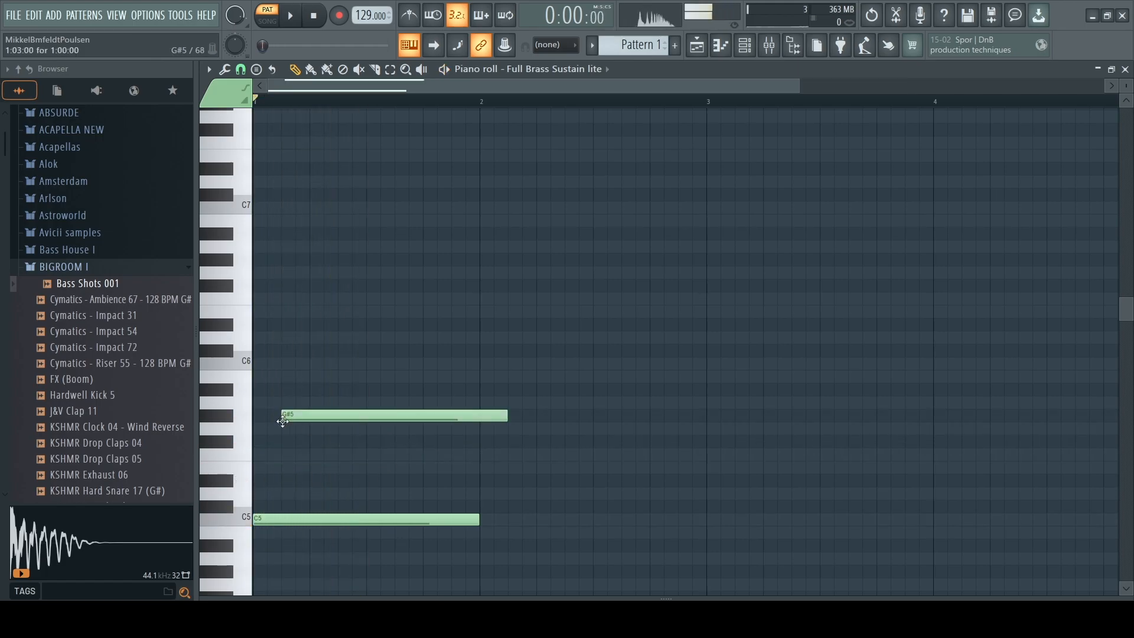
{"action": "double_click", "coordinate": [298, 417]}
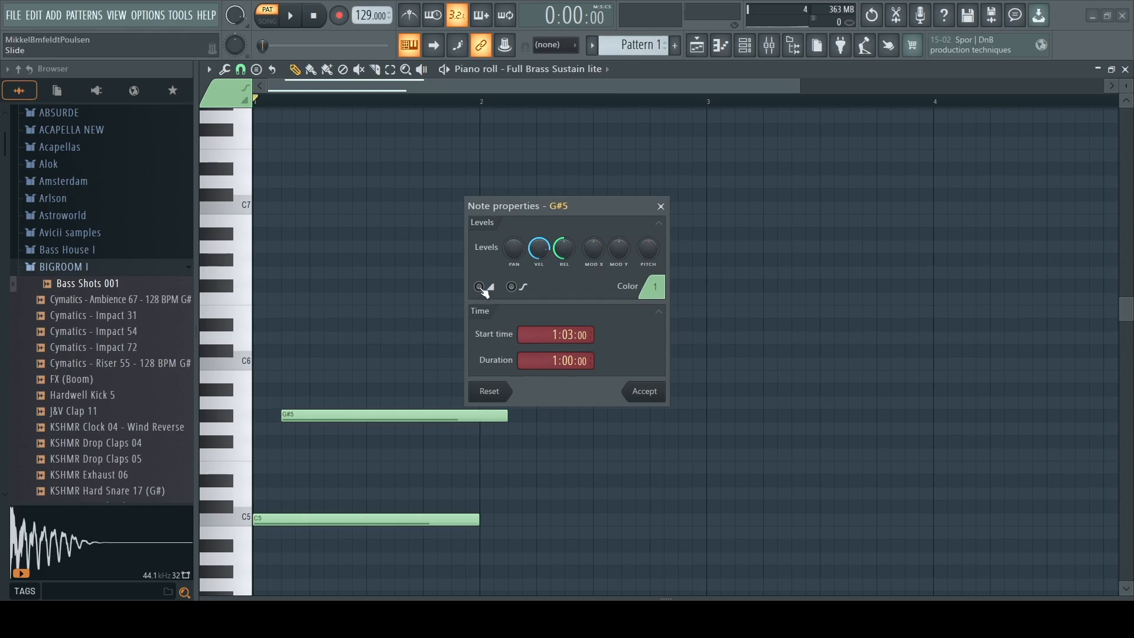
{"action": "left_click", "coordinate": [644, 391]}
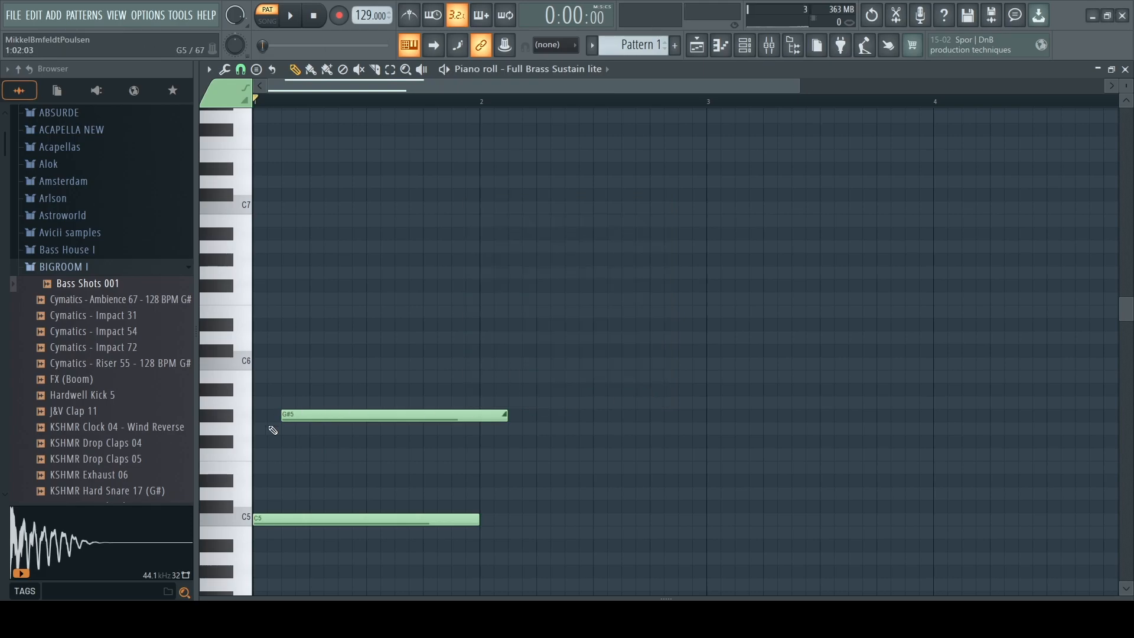
{"action": "key", "text": "space"}
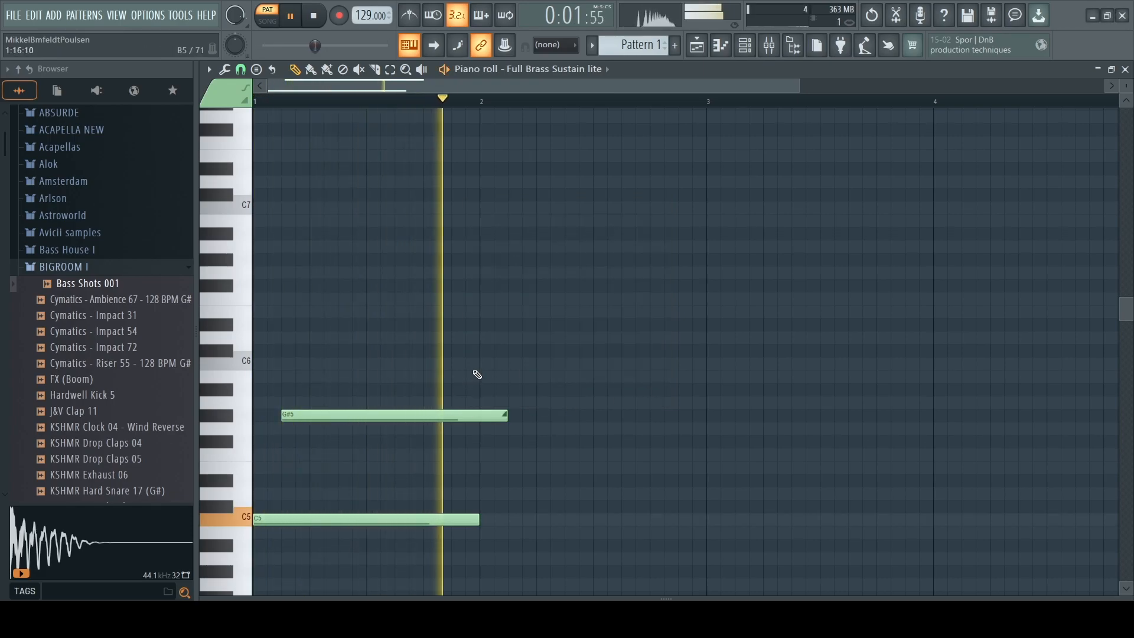
{"action": "key", "text": "space"}
Shorten the G#5 slide note to two steps, audition it with the C5 note, and delete it.
{"action": "left_click_drag", "start_coordinate": [504, 415], "coordinate": [308, 415]}
{"action": "key", "text": "space"}
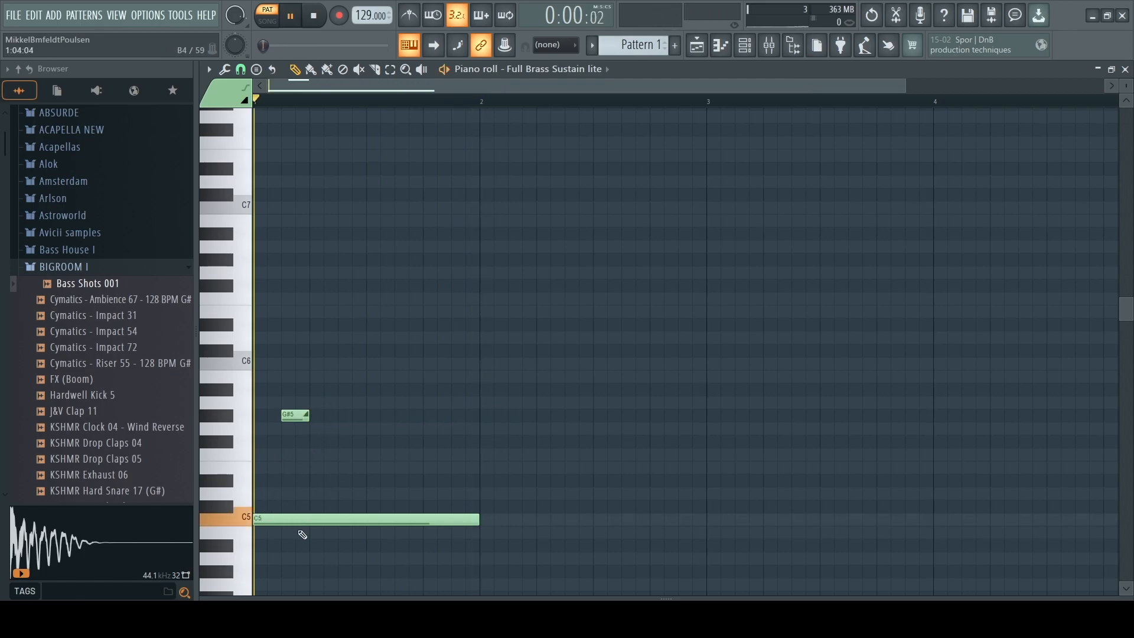
{"action": "key", "text": "space"}
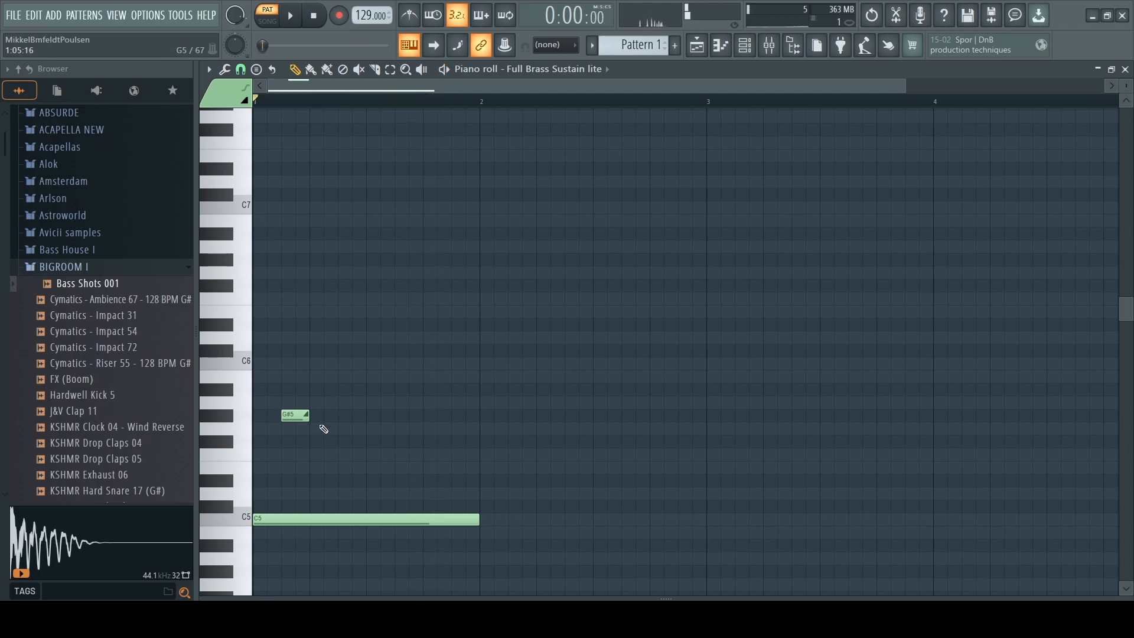
{"action": "right_click", "coordinate": [298, 415]}
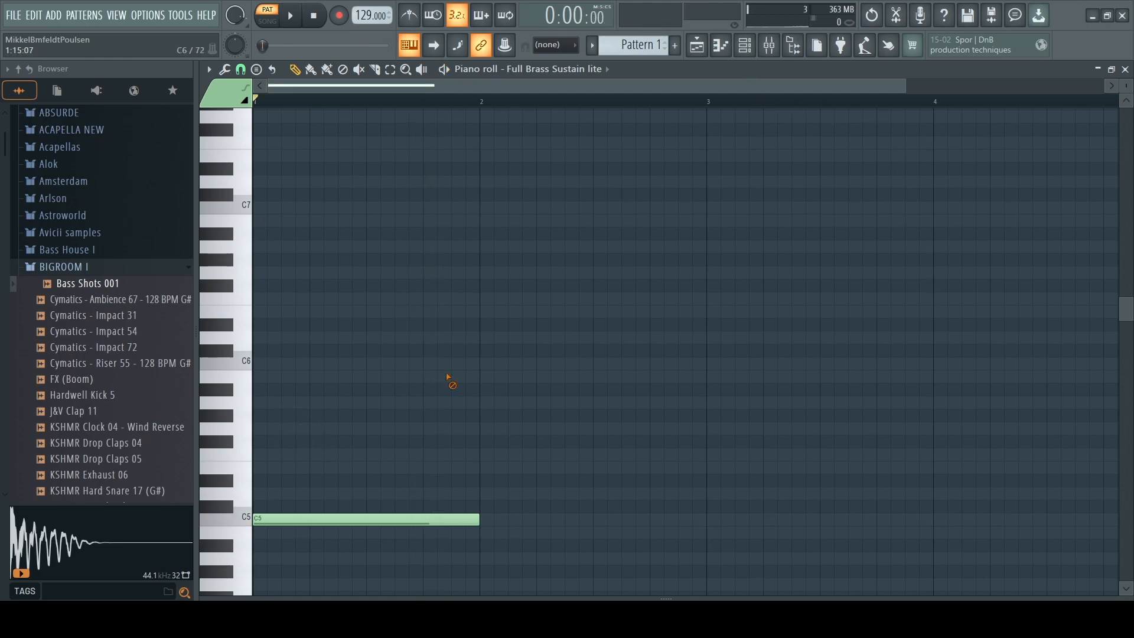
Return to the playlist, look briefly at the mixer, and switch playback to song mode.
{"action": "left_click", "coordinate": [697, 46]}
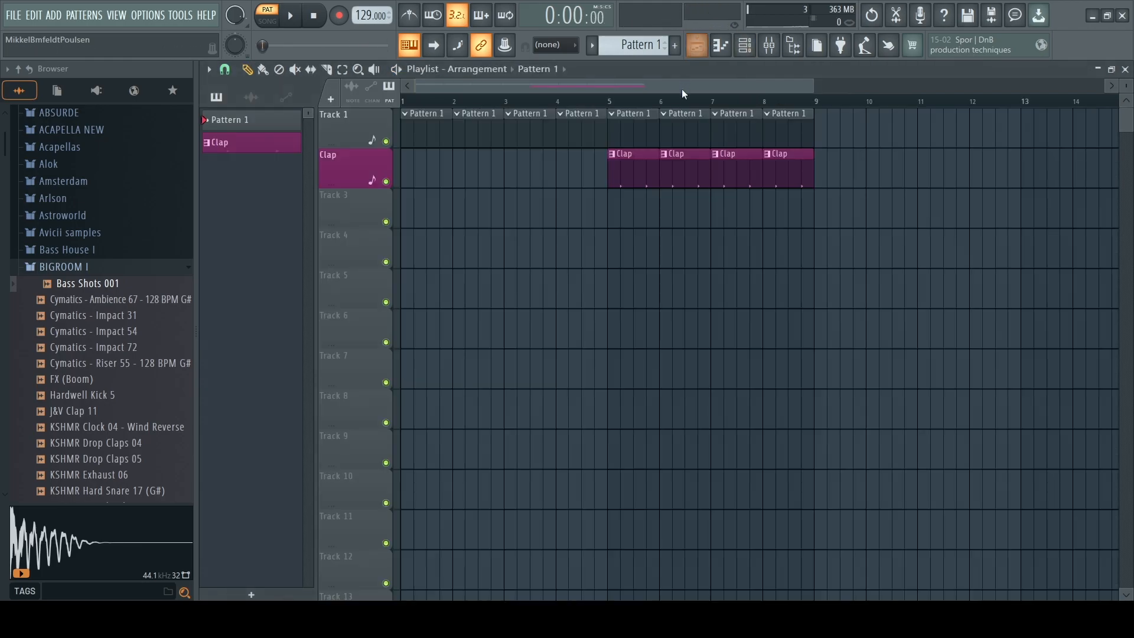
{"action": "left_click", "coordinate": [769, 45]}
{"action": "key", "text": "F9"}
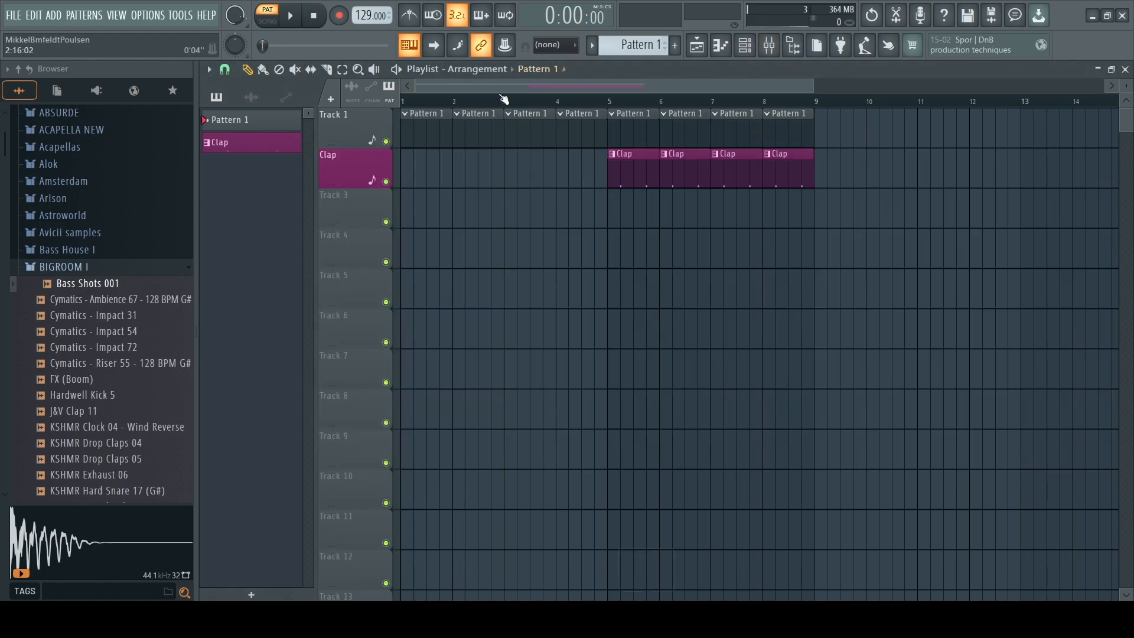
{"action": "key", "text": "l"}
{"action": "scroll", "coordinate": [755, 129], "scroll_direction": "down", "scroll_amount": 3}
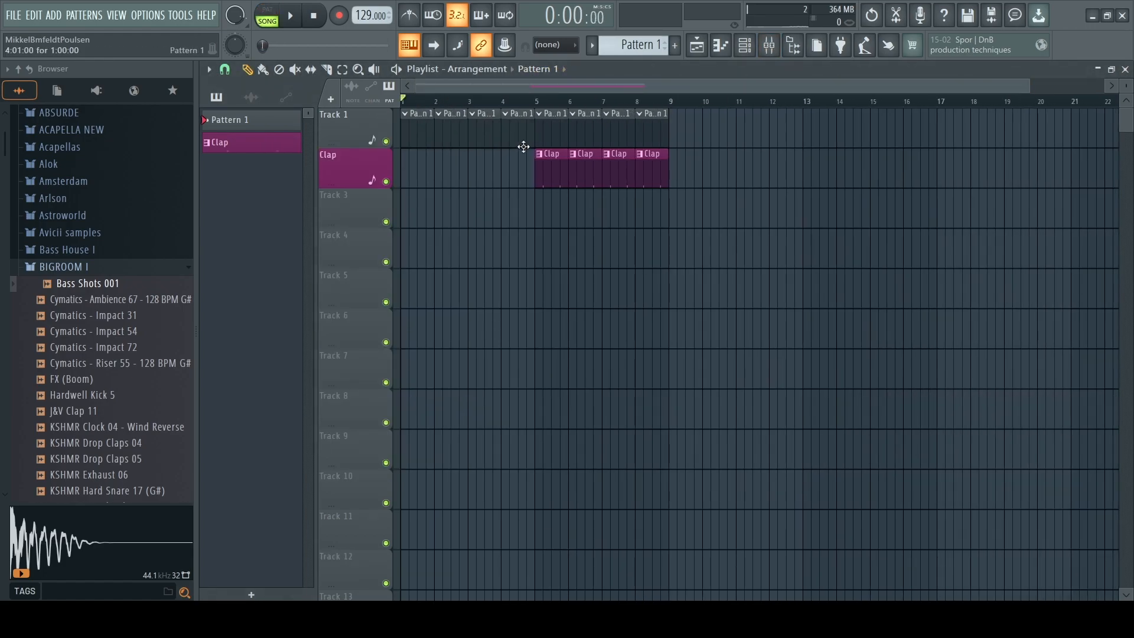
Fill the Kick channel of Pattern 1 on every second step and return to the playlist.
{"action": "left_click", "coordinate": [745, 46]}
{"action": "right_click", "coordinate": [415, 121]}
{"action": "left_click", "coordinate": [625, 185]}
{"action": "left_click", "coordinate": [620, 493]}
{"action": "right_click", "coordinate": [620, 493]}
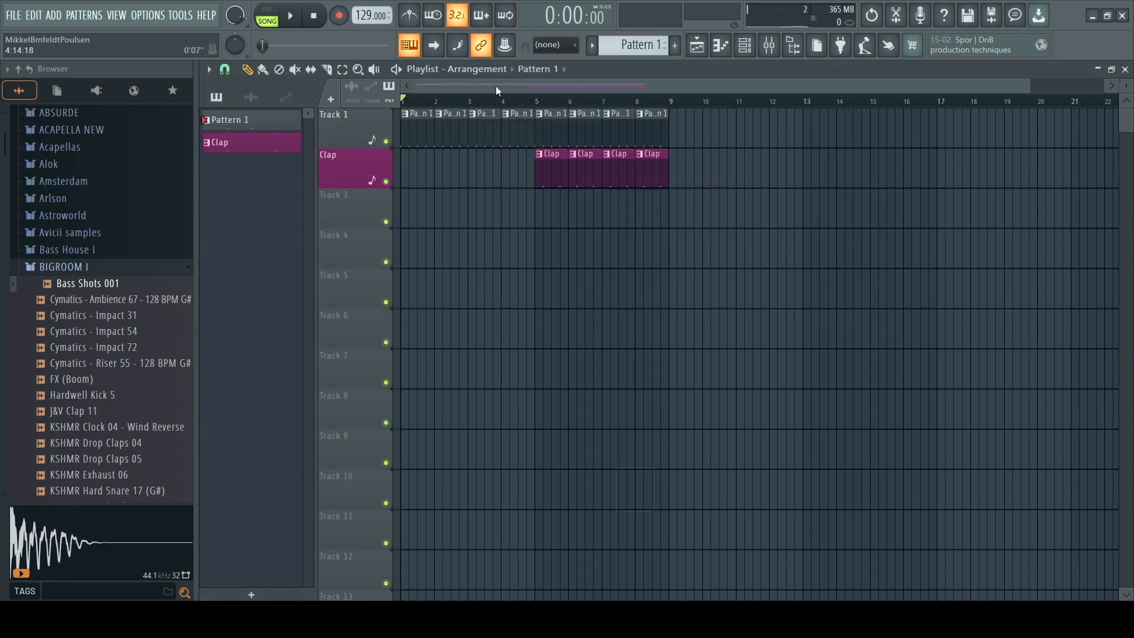
Select all playlist clips across bars 1 to 8, render that song selection to untitled.wav in WAV format, and clear the time selection.
{"action": "left_click_drag", "start_coordinate": [674, 112], "coordinate": [374, 289]}
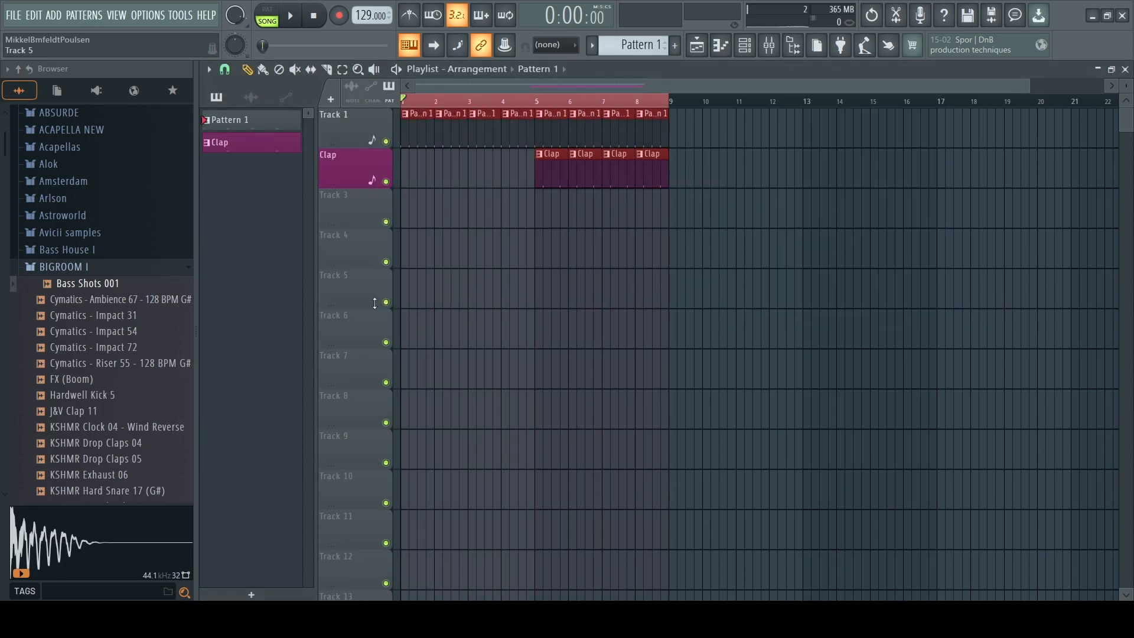
{"action": "left_click", "coordinate": [13, 14]}
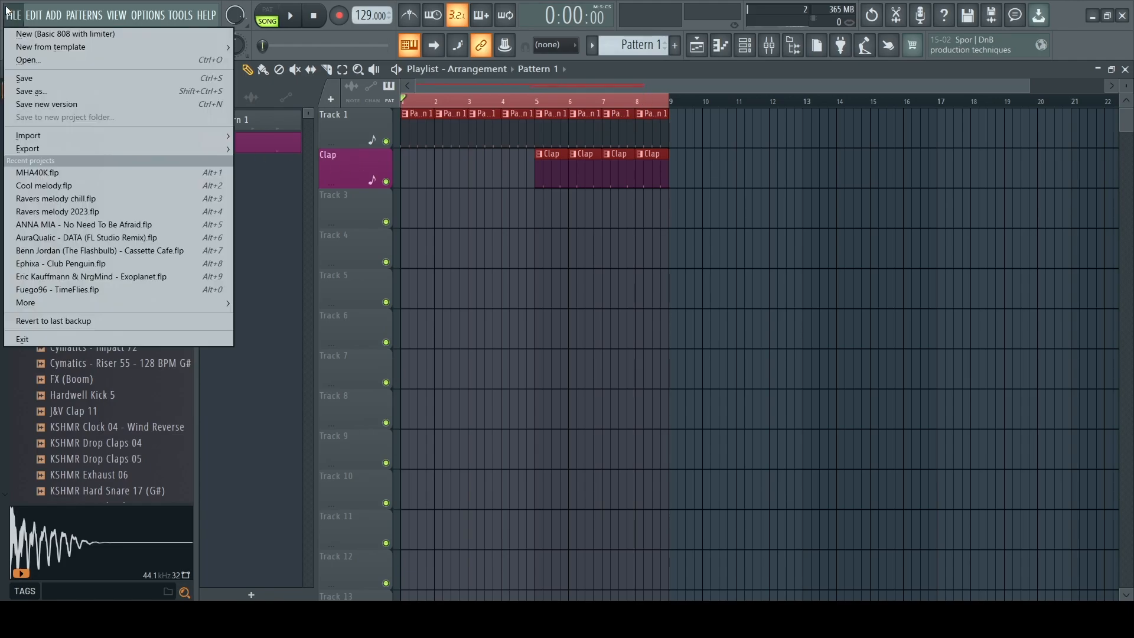
{"action": "mouse_move", "coordinate": [34, 148]}
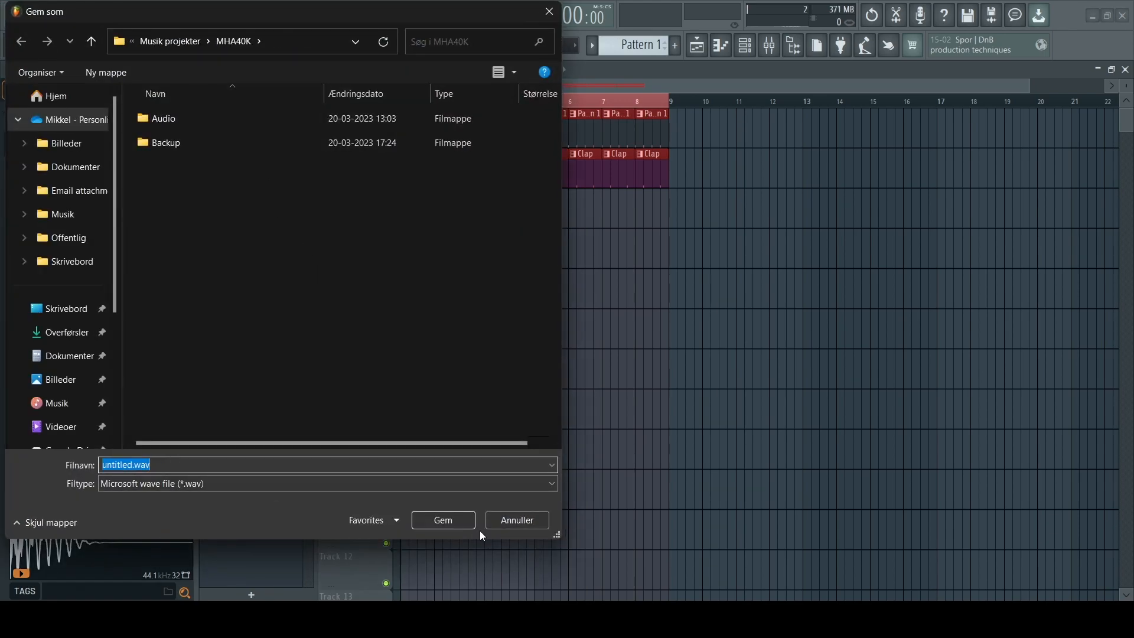
{"action": "left_click", "coordinate": [427, 523]}
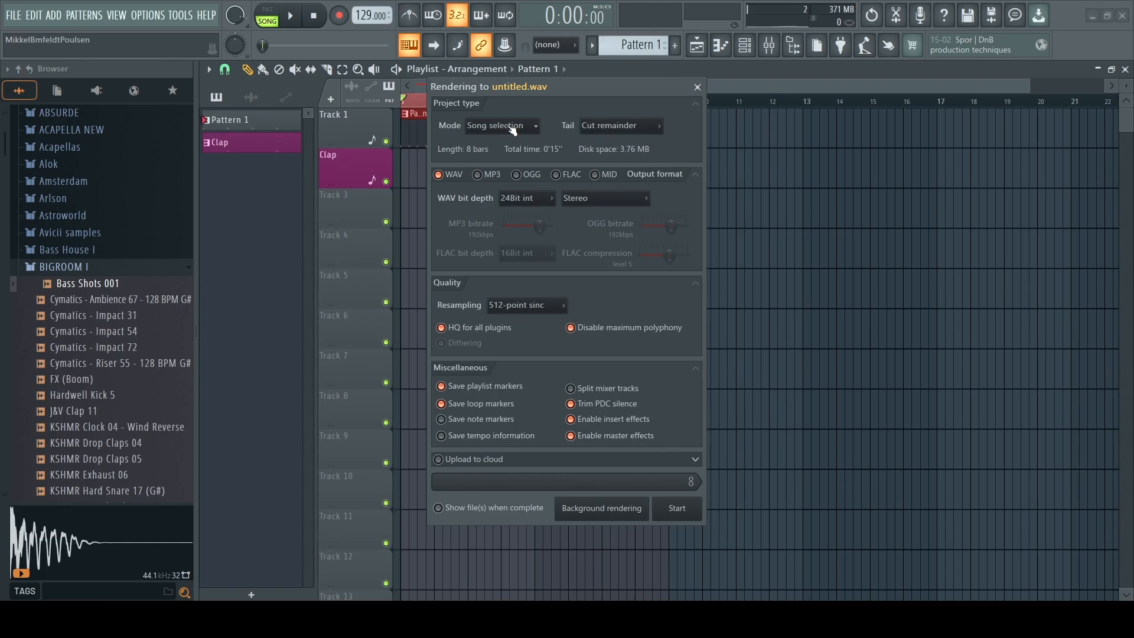
{"action": "left_click", "coordinate": [677, 509]}
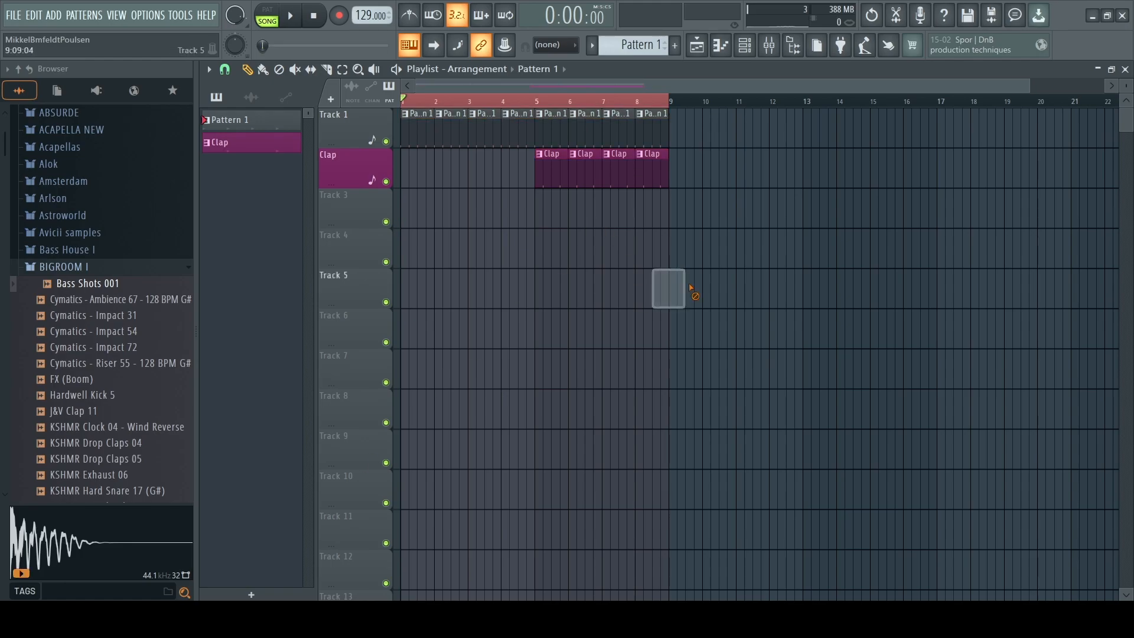
{"action": "left_click", "coordinate": [603, 100]}
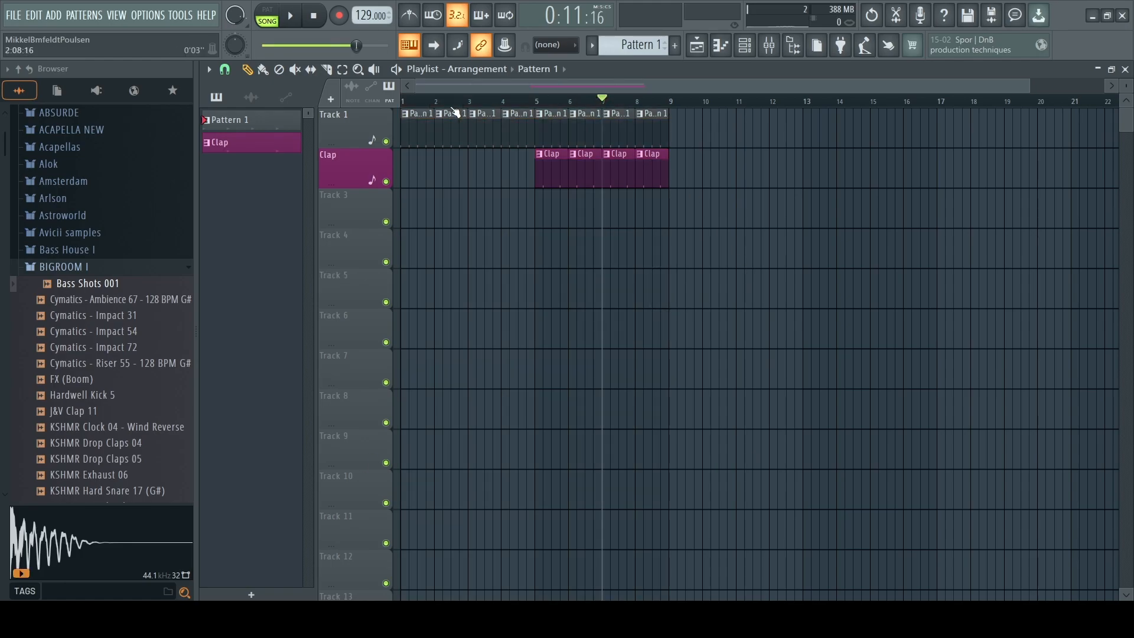